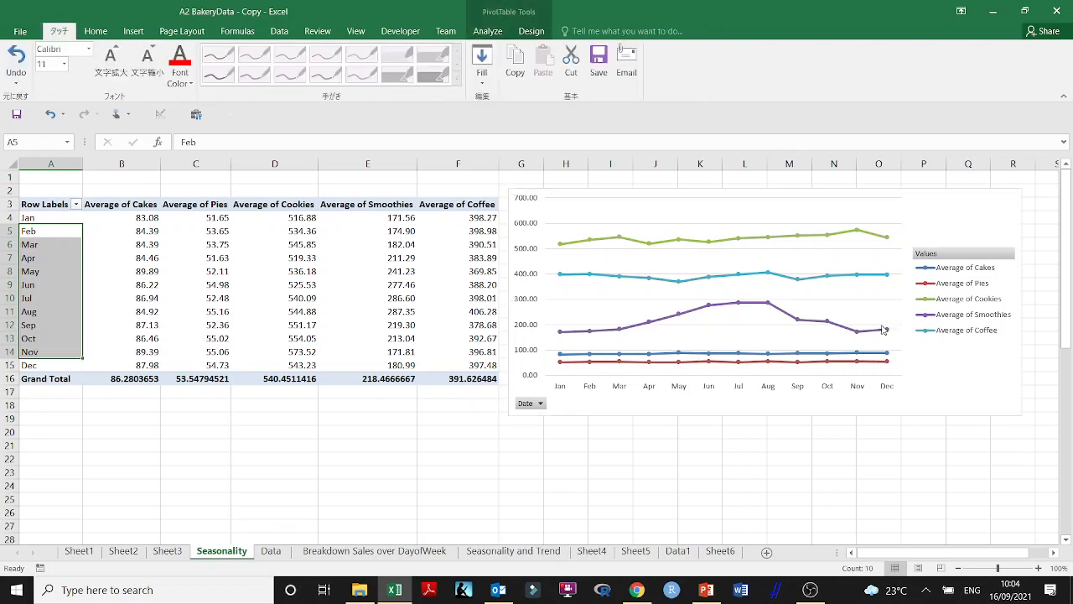
{"action": "left_click", "coordinate": [225, 230]}
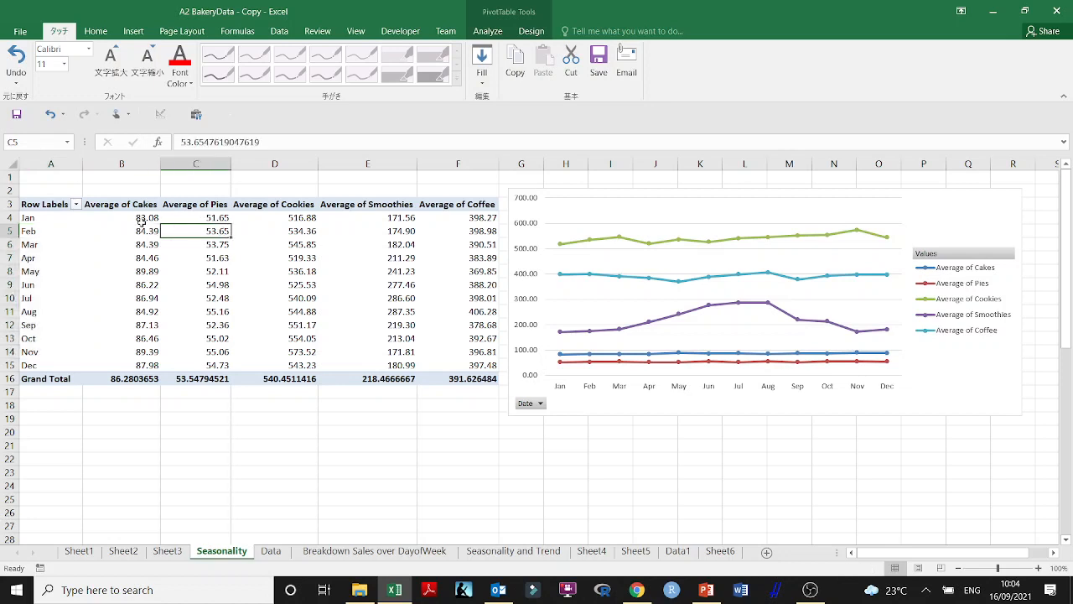
{"action": "left_click_drag", "start_coordinate": [142, 229], "coordinate": [494, 352]}
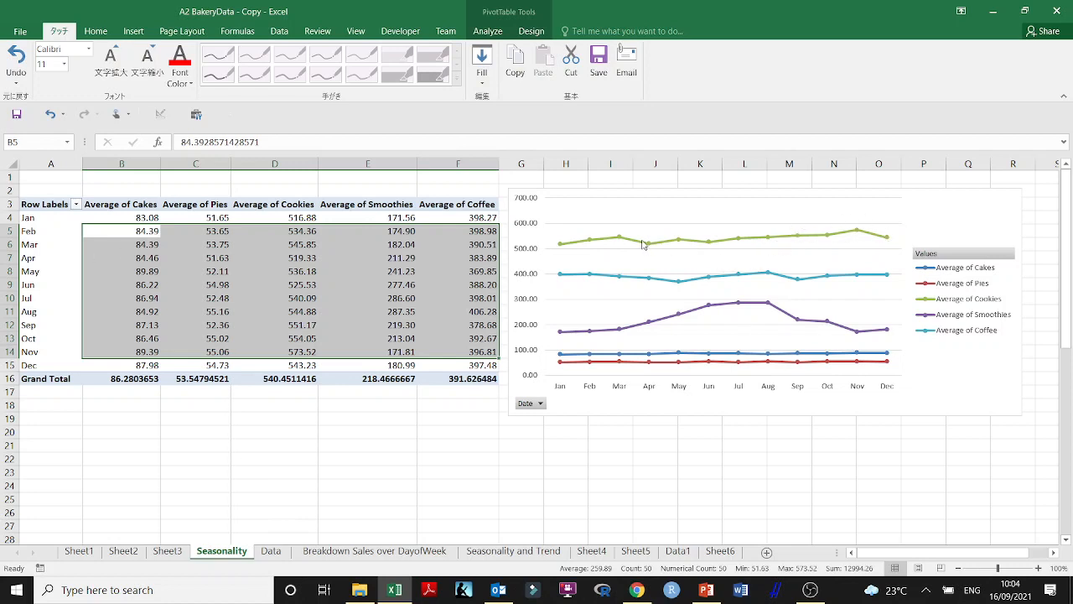
Rename the Seasonality sheet as Monthly Seasonality
{"action": "mouse_move", "coordinate": [643, 244]}
{"action": "left_click_drag", "start_coordinate": [241, 555], "coordinate": [287, 532]}
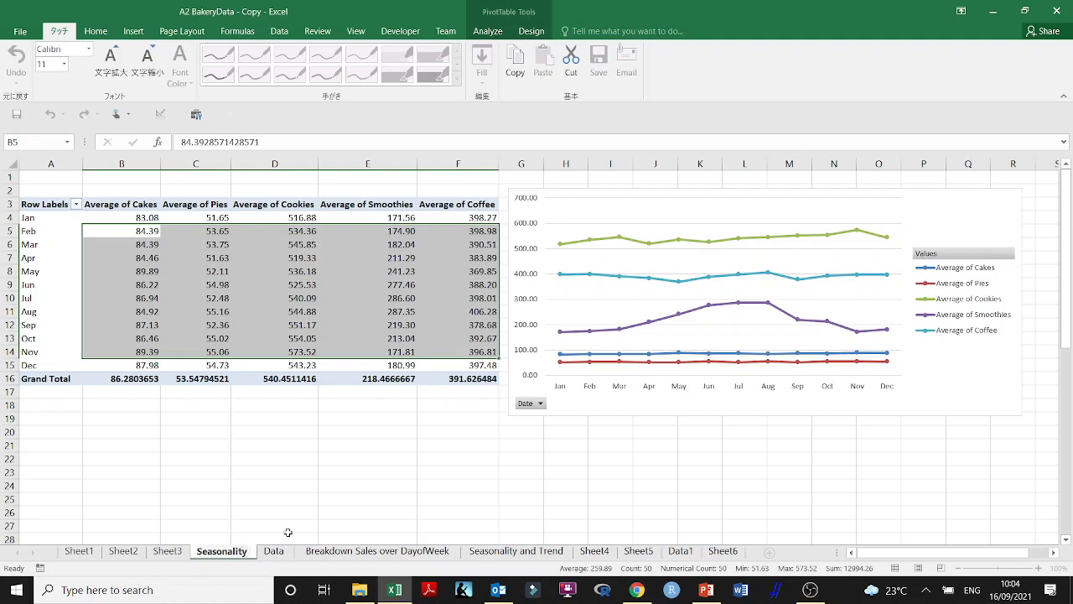
{"action": "type", "text": "Monthly"}
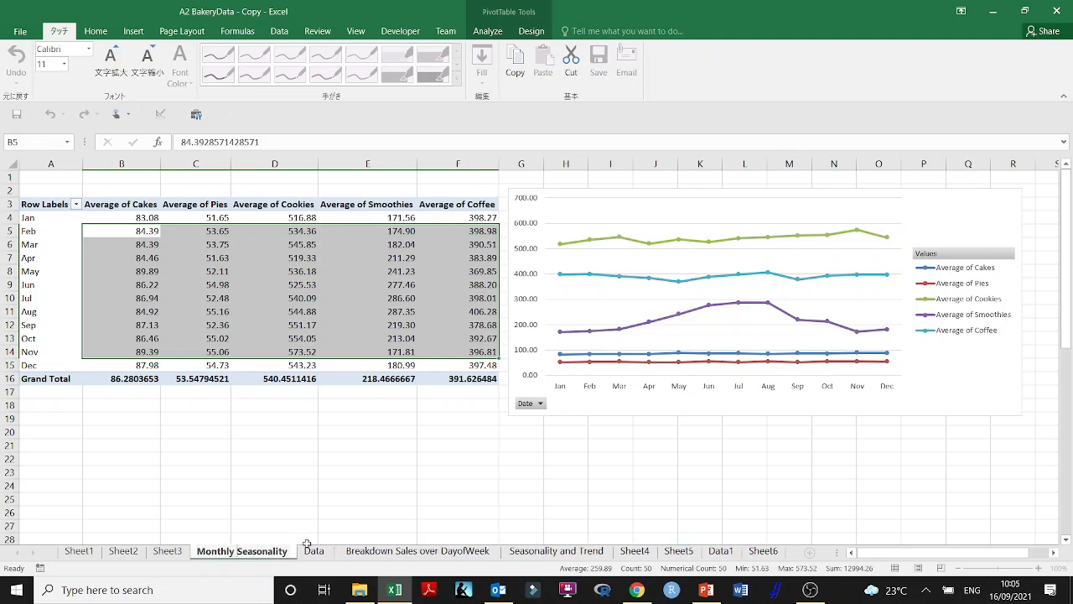
Insert a PivotTable on a new worksheet from the Data sheet's table that starts at the daywk header in E4
{"action": "left_click", "coordinate": [312, 550]}
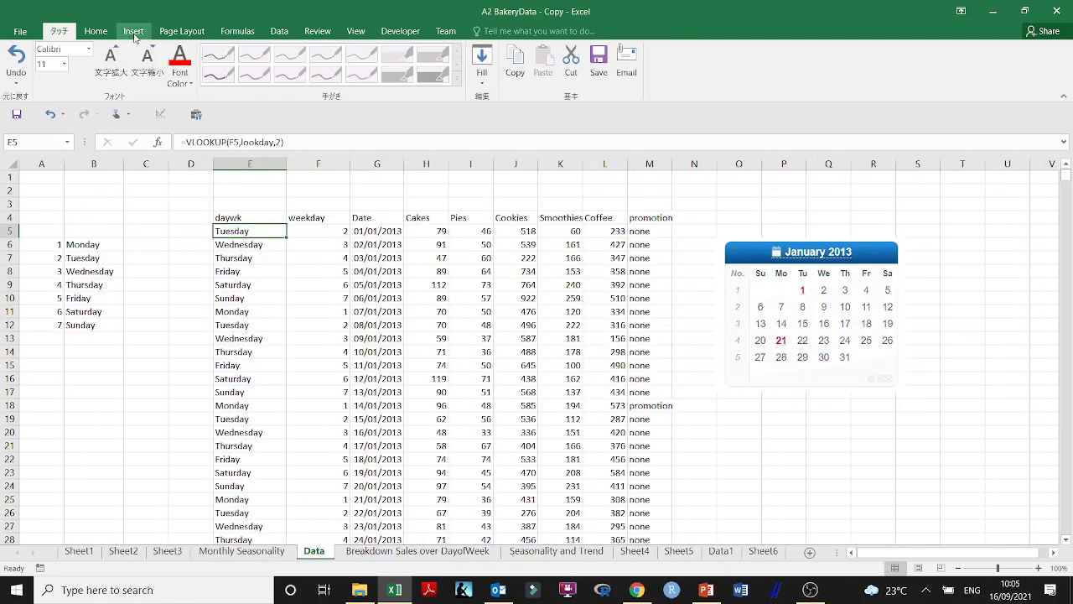
{"action": "left_click", "coordinate": [233, 219]}
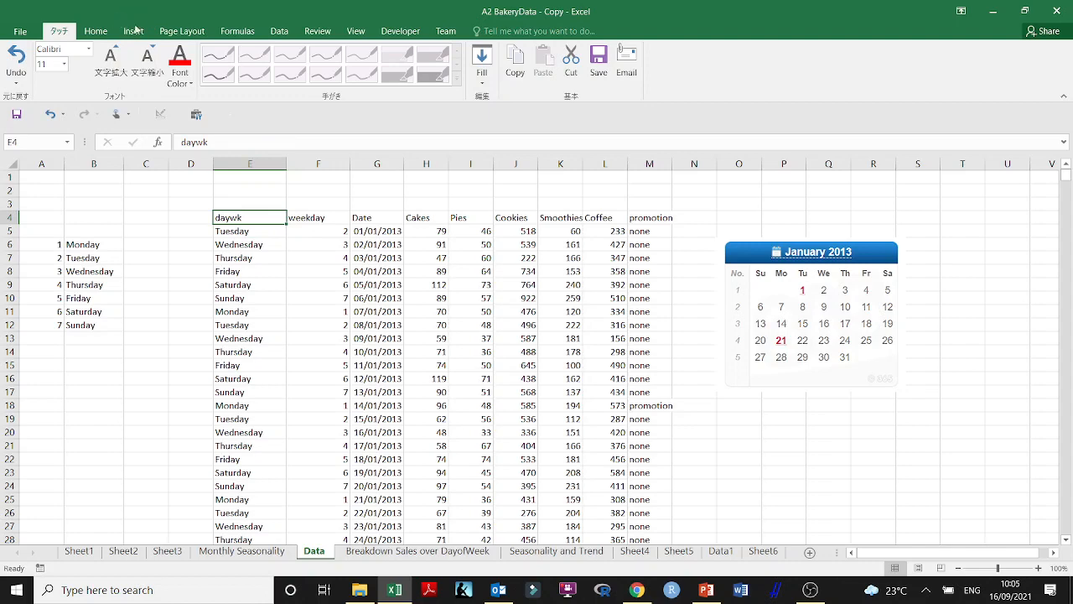
{"action": "left_click", "coordinate": [133, 31]}
{"action": "left_click", "coordinate": [25, 63]}
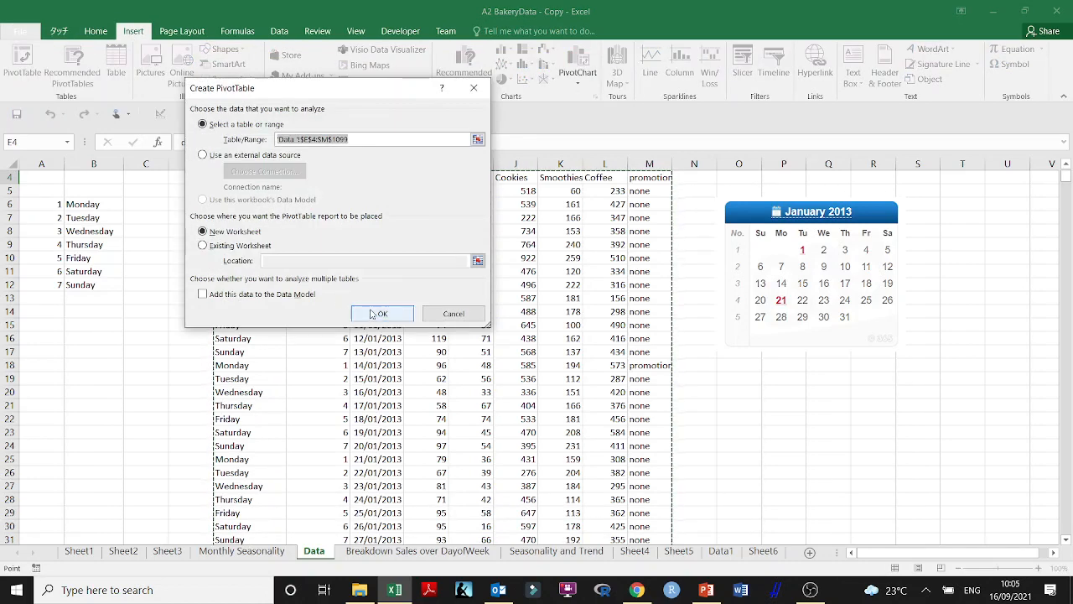
{"action": "left_click", "coordinate": [375, 313]}
{"action": "left_click", "coordinate": [70, 273]}
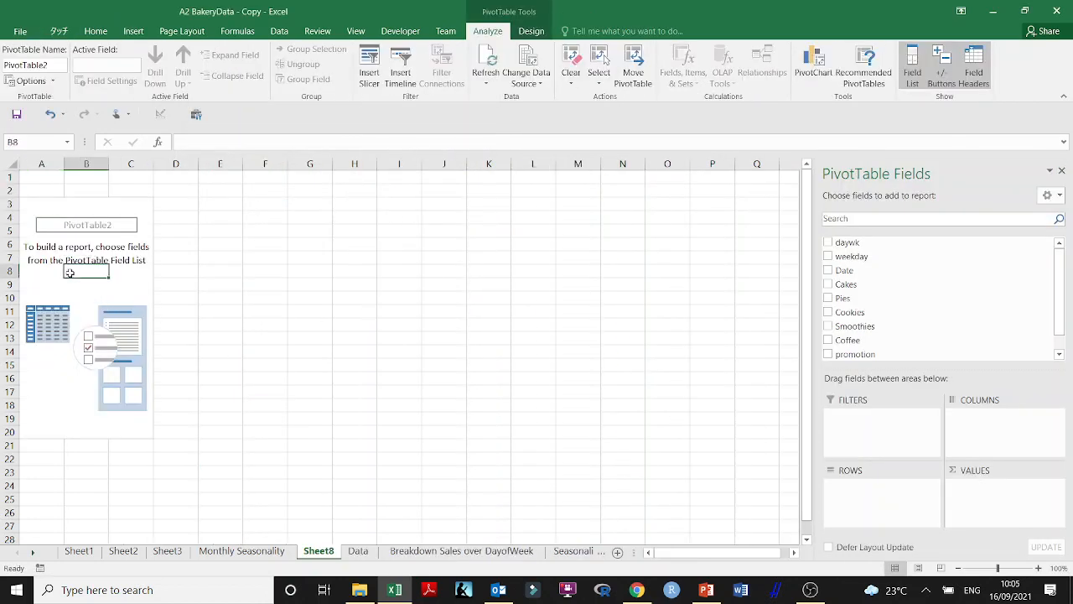
Add Date as the pivot table's rows and Cakes, Pies, Cookies, Smoothies and Coffee as its values
{"action": "left_click", "coordinate": [828, 271]}
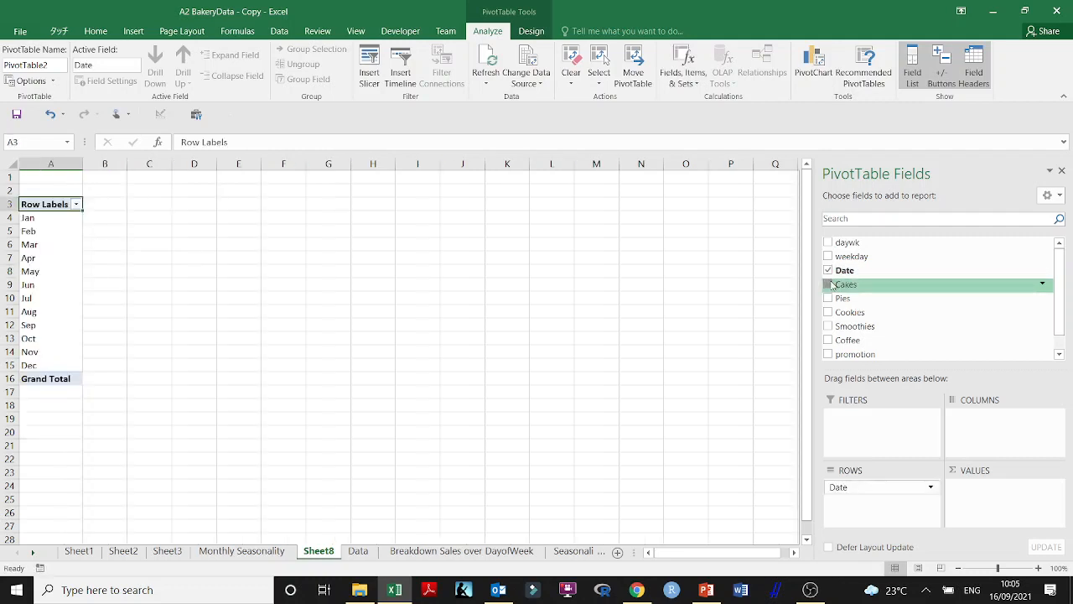
{"action": "left_click", "coordinate": [829, 284]}
{"action": "left_click", "coordinate": [828, 298]}
{"action": "left_click", "coordinate": [828, 312]}
{"action": "left_click", "coordinate": [828, 327]}
{"action": "left_click", "coordinate": [829, 340]}
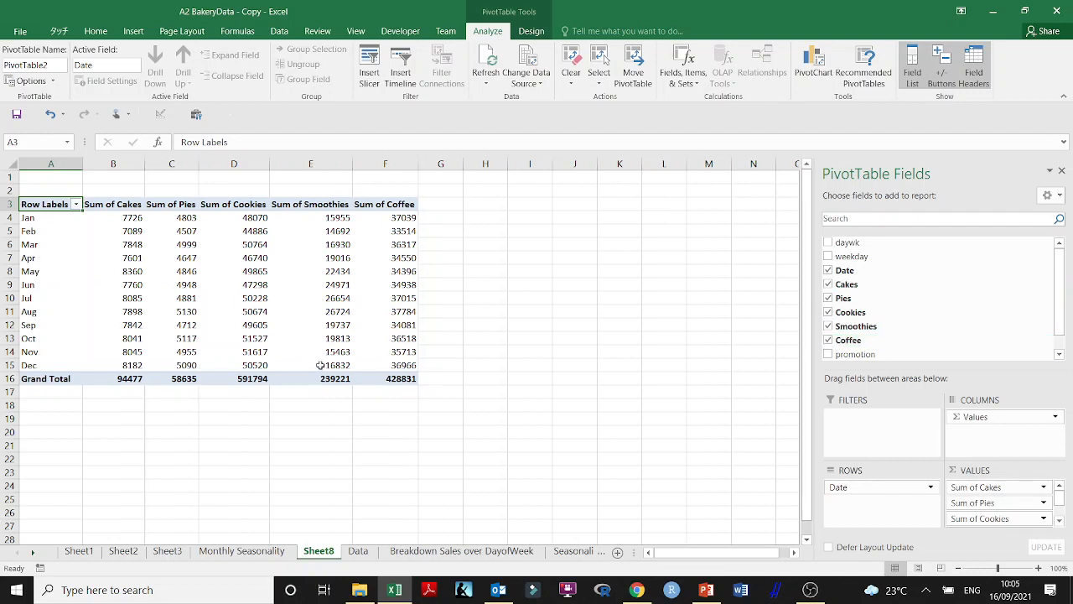
Summarize the Cakes and Pies value fields of the pivot table by Average
{"action": "mouse_move", "coordinate": [320, 365]}
{"action": "right_click", "coordinate": [122, 208]}
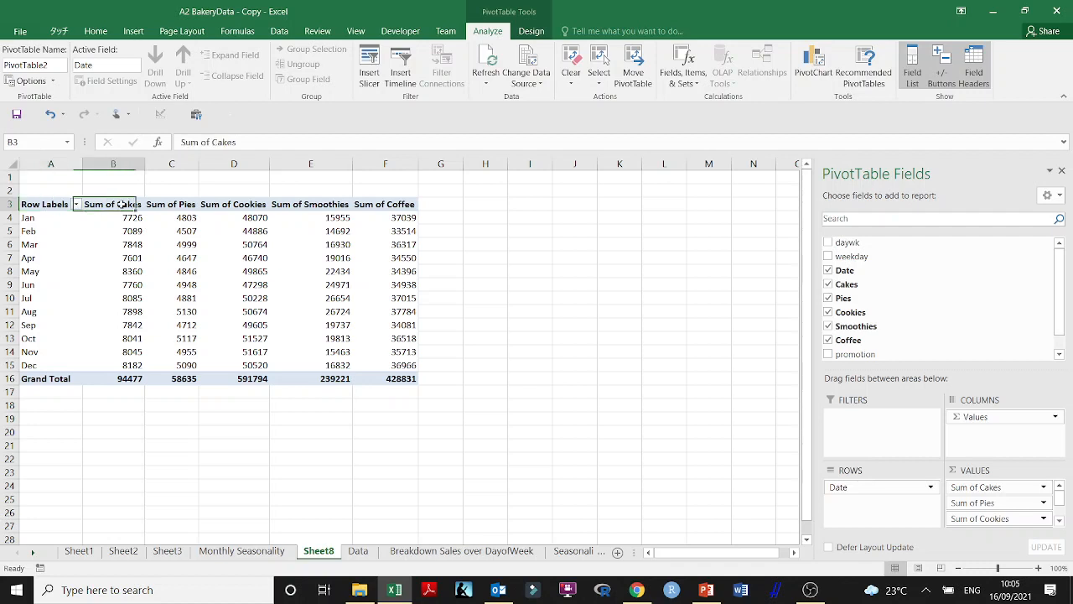
{"action": "mouse_move", "coordinate": [188, 342]}
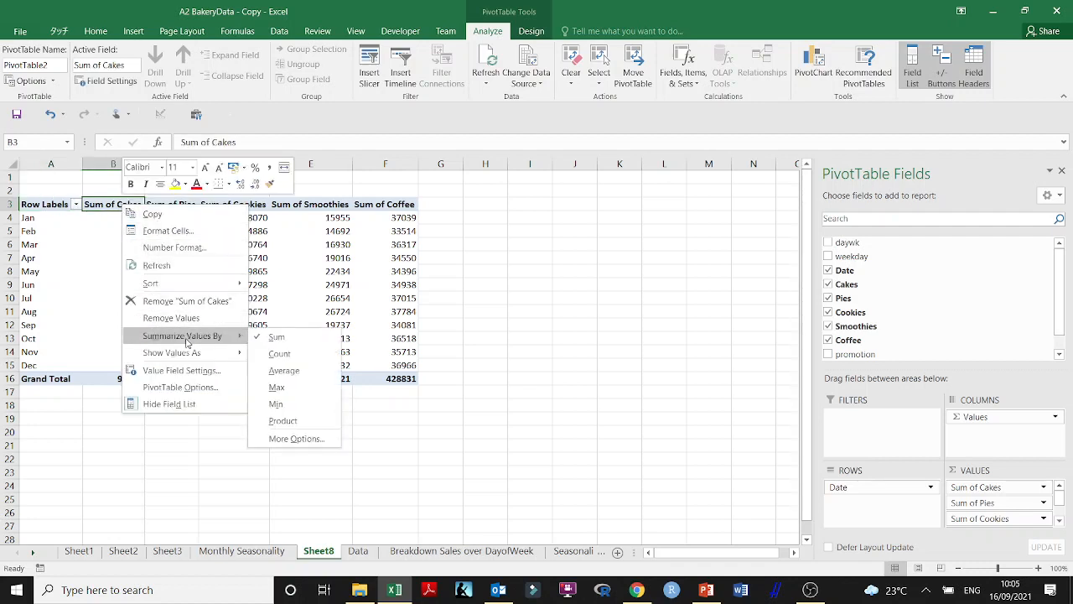
{"action": "left_click", "coordinate": [284, 370]}
{"action": "right_click", "coordinate": [186, 204]}
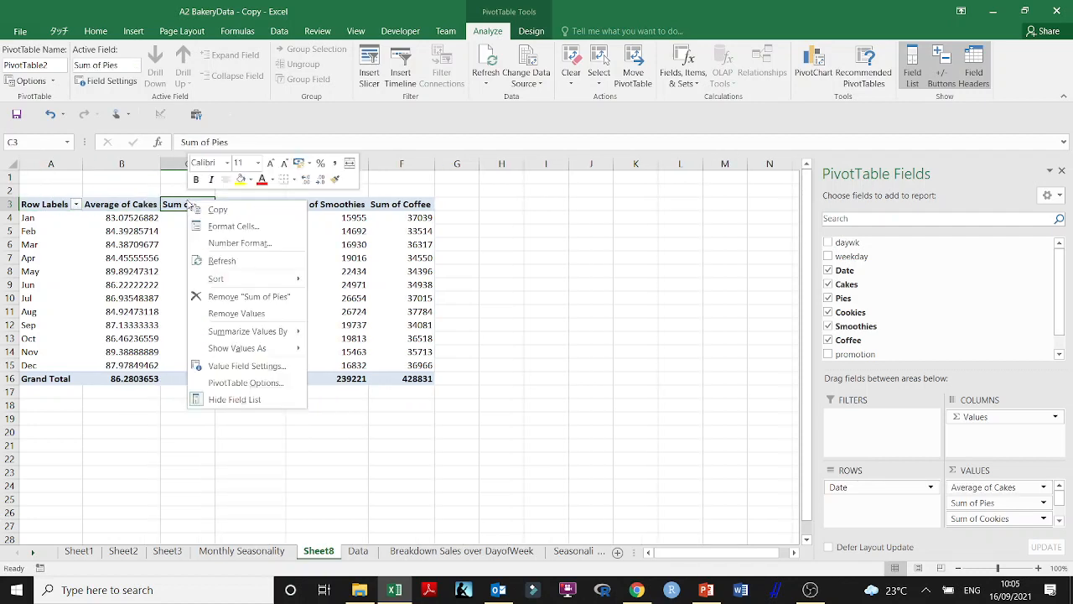
{"action": "mouse_move", "coordinate": [265, 332]}
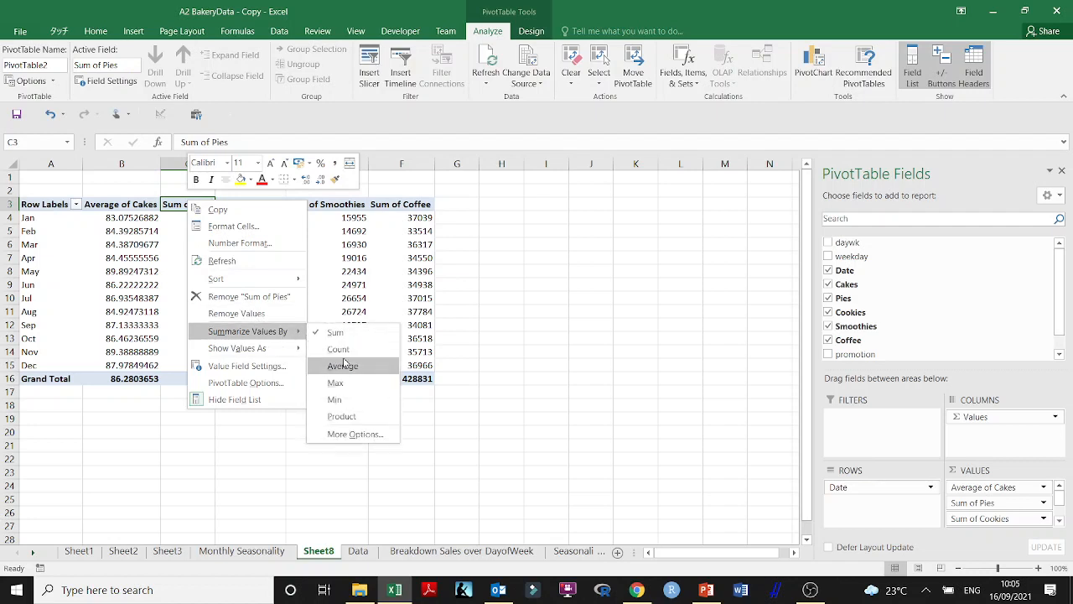
{"action": "left_click", "coordinate": [342, 364]}
Summarize the Cookies, Smoothies and Coffee value fields by Average
{"action": "right_click", "coordinate": [257, 201]}
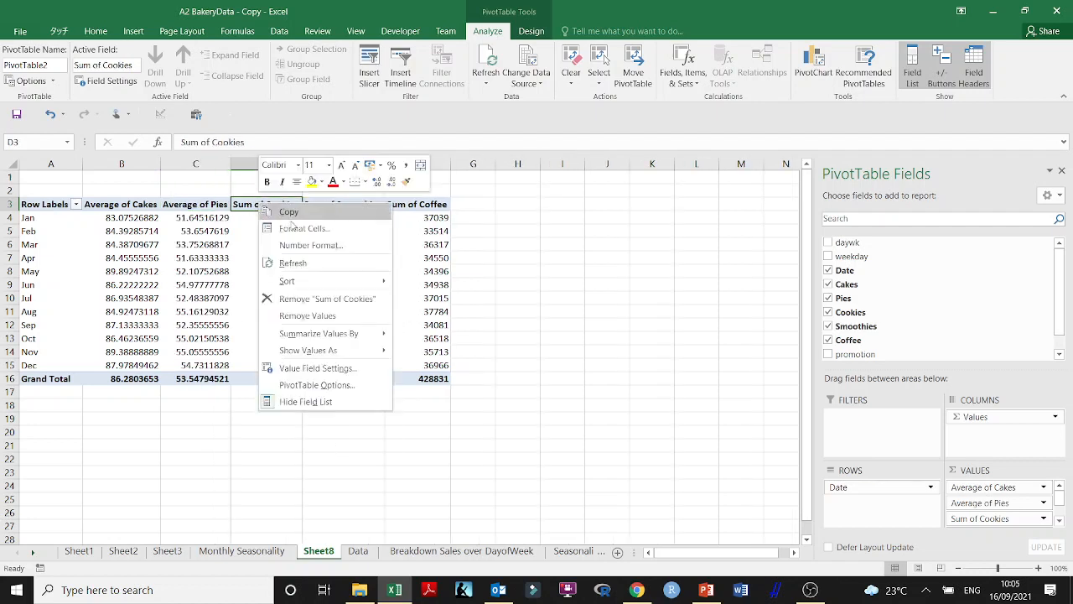
{"action": "mouse_move", "coordinate": [348, 334]}
{"action": "left_click", "coordinate": [428, 368]}
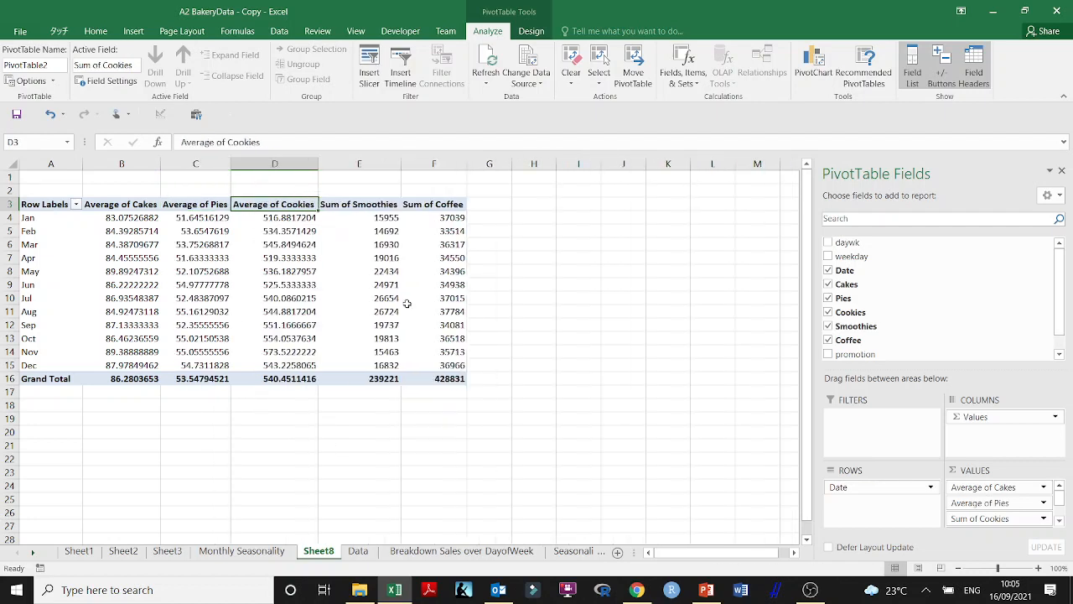
{"action": "right_click", "coordinate": [357, 203]}
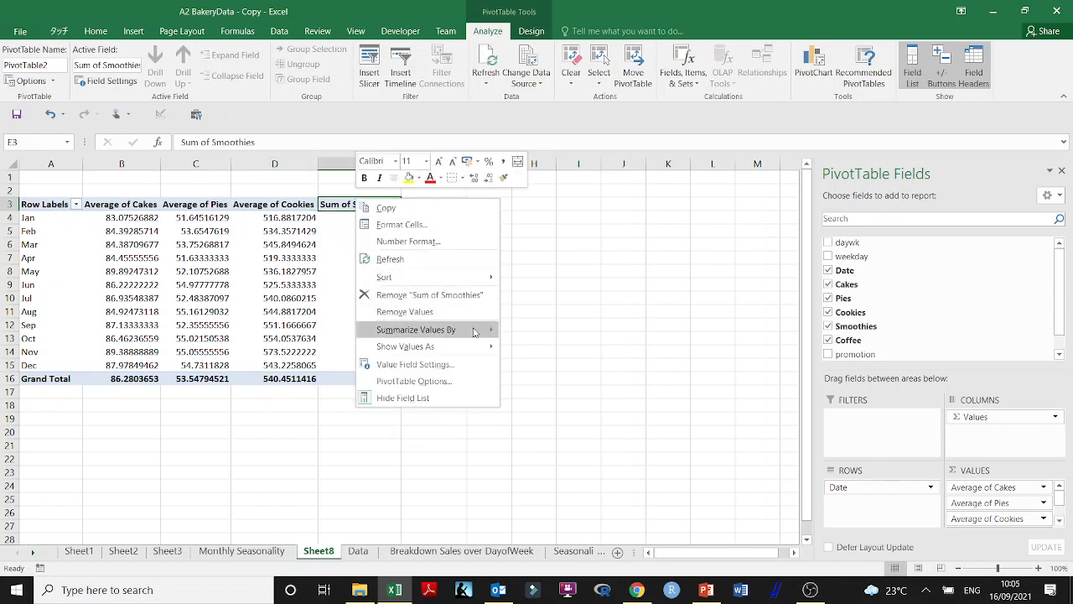
{"action": "mouse_move", "coordinate": [474, 331]}
{"action": "left_click", "coordinate": [537, 366]}
{"action": "right_click", "coordinate": [457, 205]}
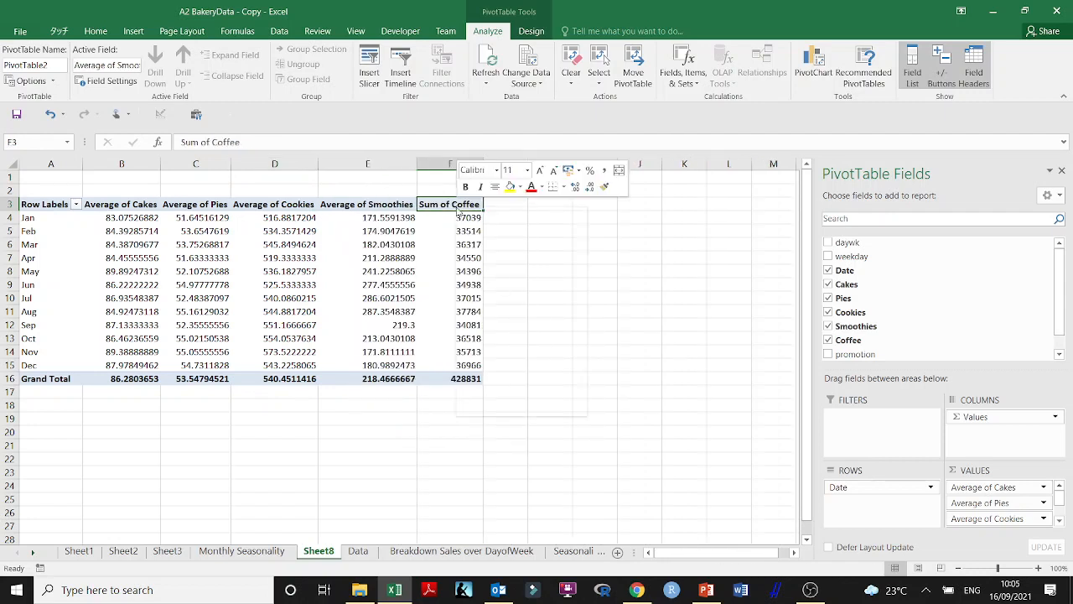
{"action": "mouse_move", "coordinate": [575, 344]}
{"action": "left_click", "coordinate": [614, 374]}
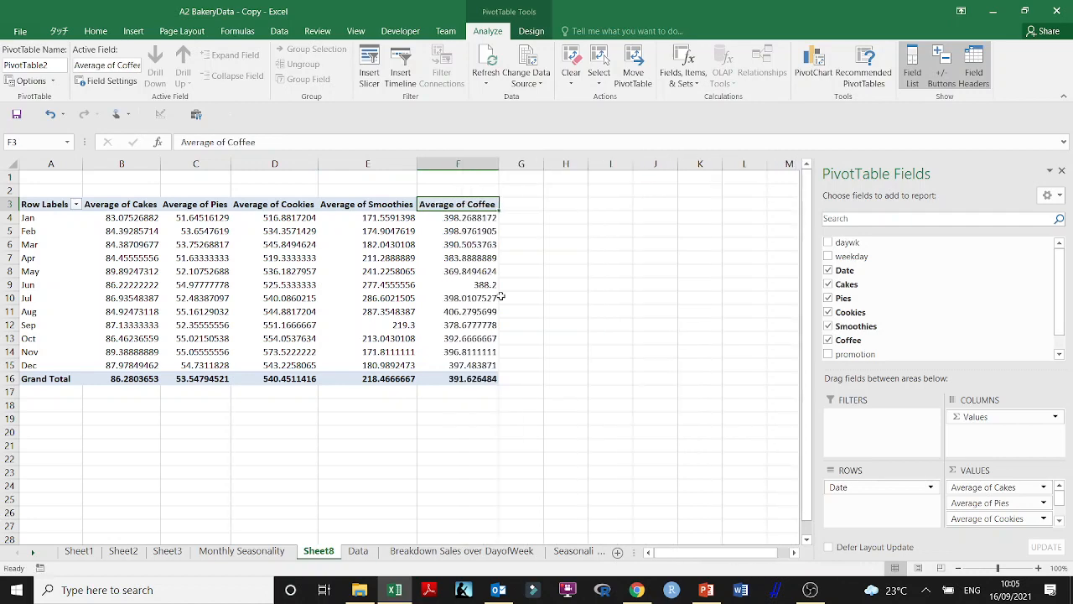
Format the monthly averages in B4:F15 to show two decimal places
{"action": "mouse_move", "coordinate": [134, 217]}
{"action": "left_mouse_down"}
{"action": "mouse_move", "coordinate": [402, 277]}
{"action": "mouse_move", "coordinate": [470, 368]}
{"action": "left_mouse_up"}
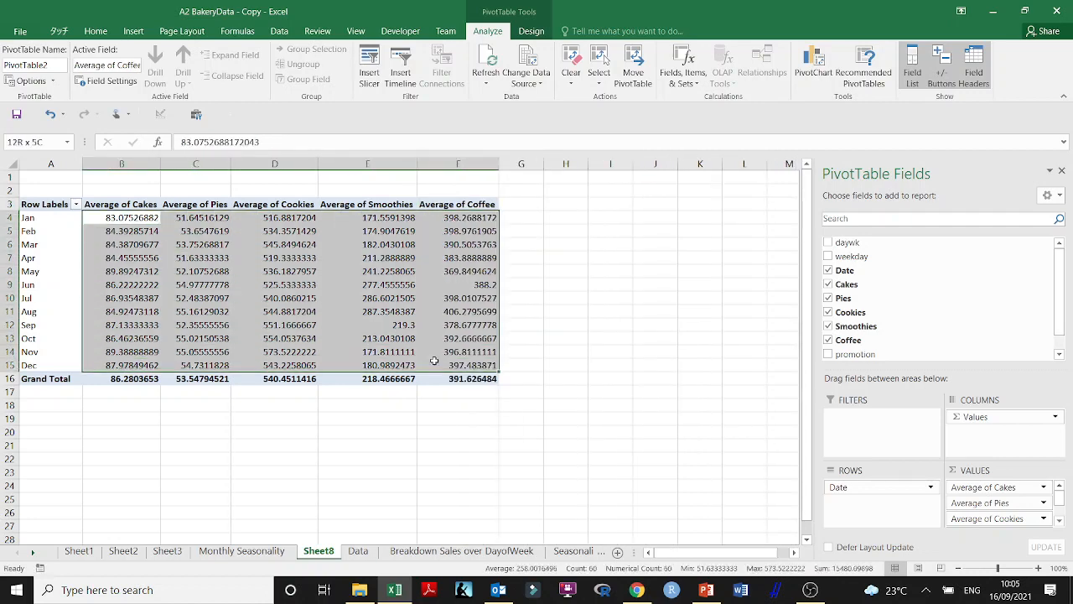
{"action": "left_click", "coordinate": [106, 39]}
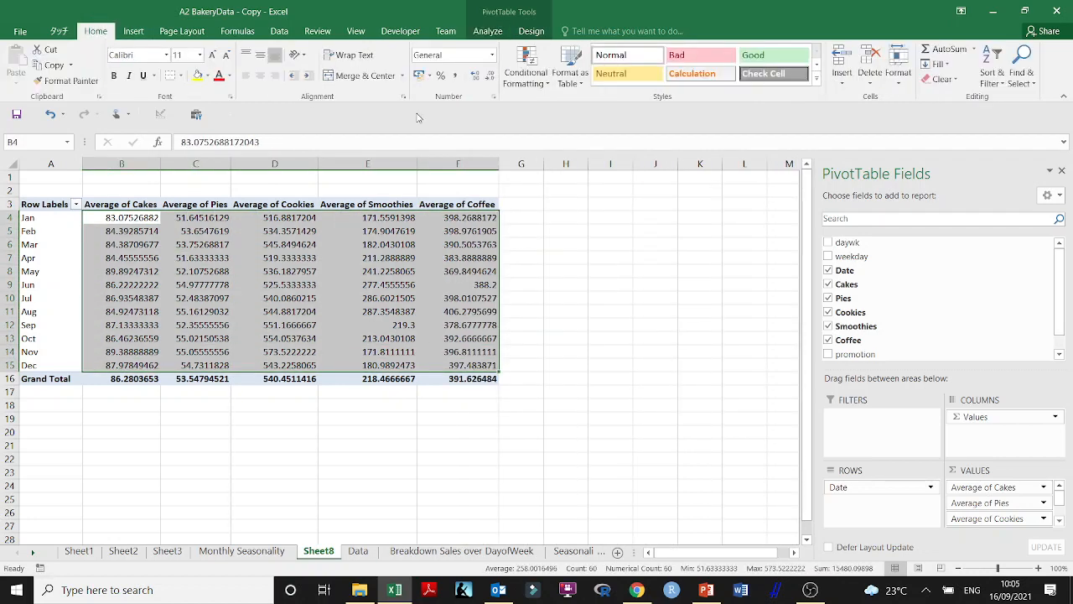
{"action": "left_click", "coordinate": [489, 75]}
{"action": "left_click", "coordinate": [490, 77]}
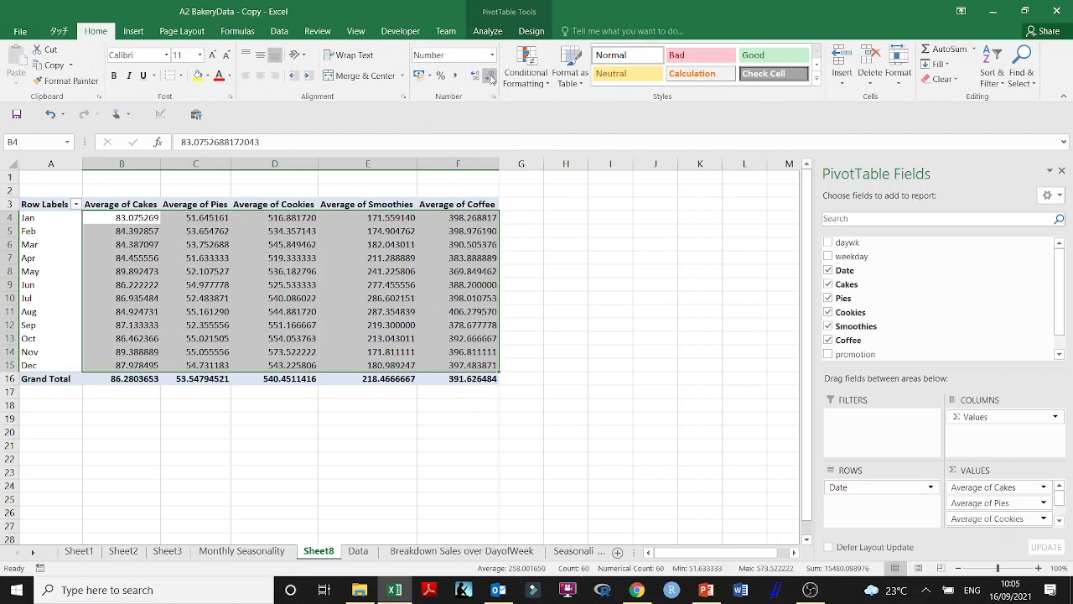
{"action": "left_click", "coordinate": [490, 77]}
{"action": "left_click", "coordinate": [490, 77]}
{"action": "left_click", "coordinate": [491, 77]}
{"action": "left_click", "coordinate": [490, 78]}
{"action": "left_click", "coordinate": [491, 77]}
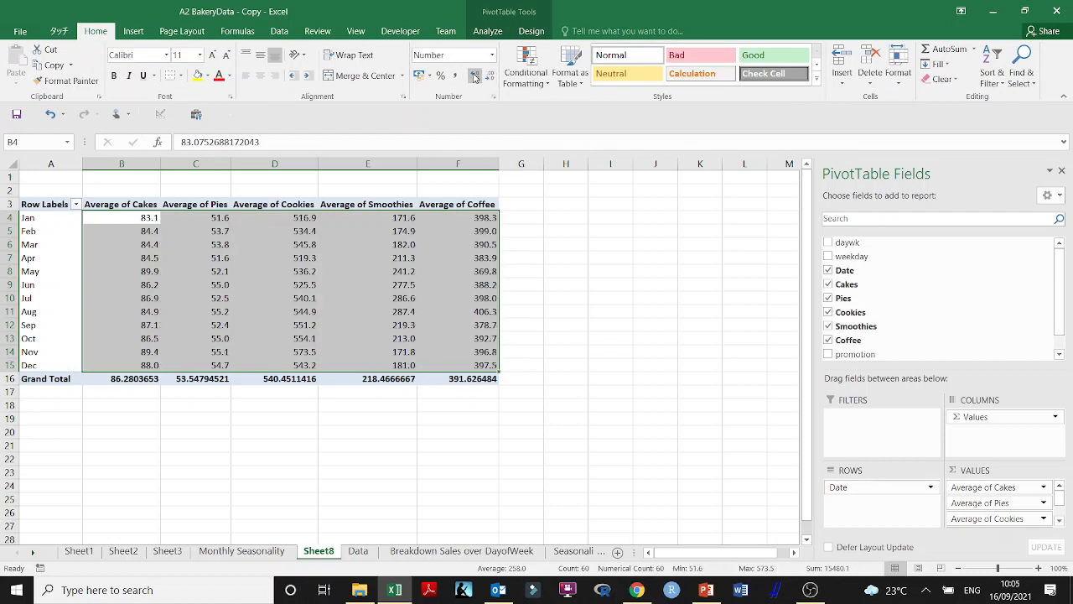
{"action": "left_click", "coordinate": [474, 75]}
Group the pivot table's Date row labels by Quarters only, with Months deselected
{"action": "left_click", "coordinate": [52, 220]}
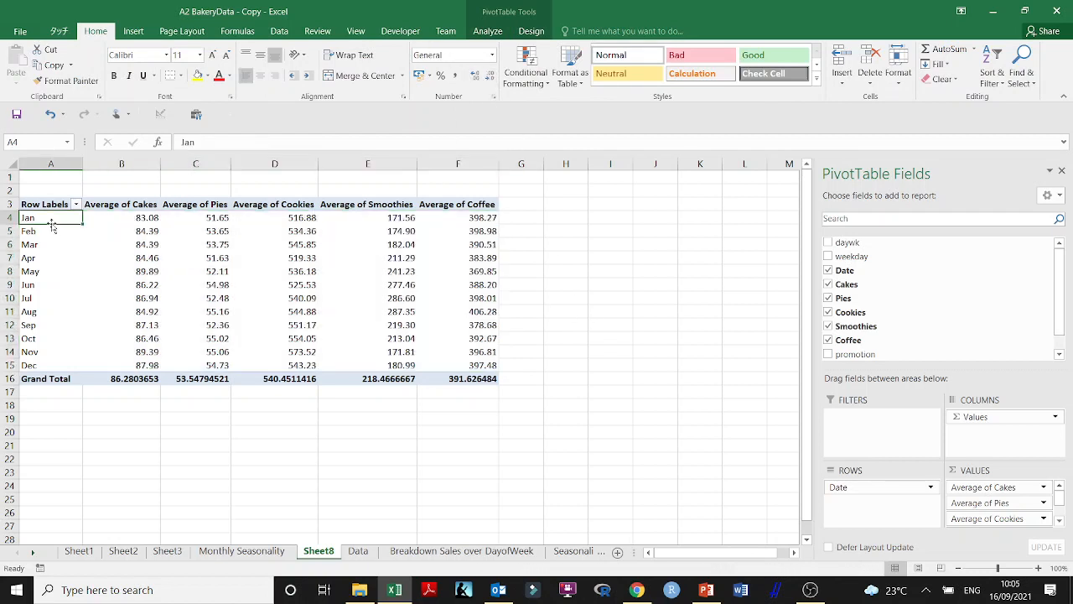
{"action": "right_click", "coordinate": [52, 219]}
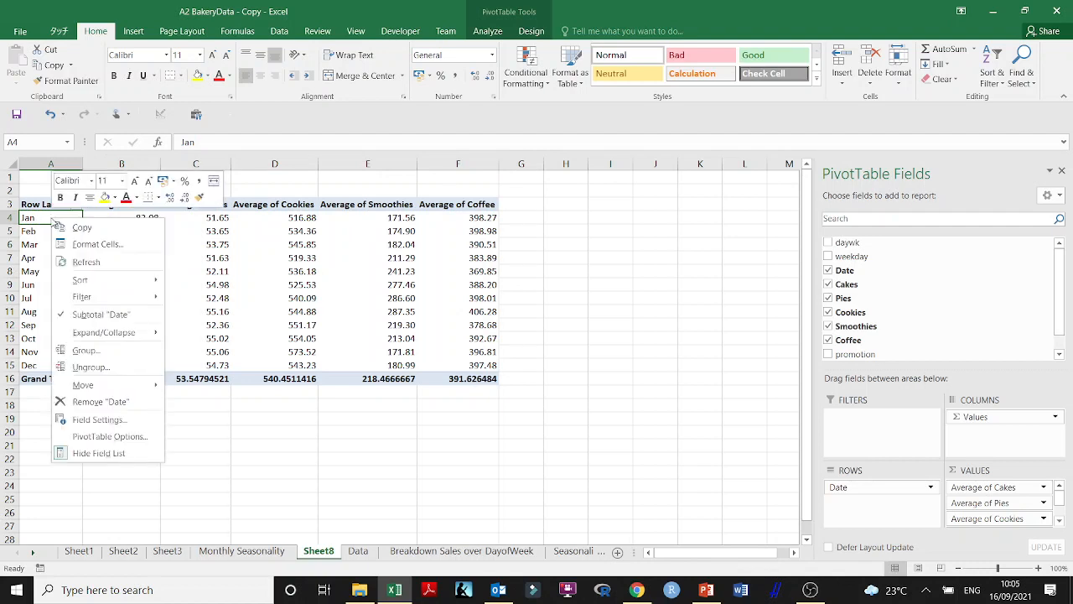
{"action": "left_click", "coordinate": [111, 352]}
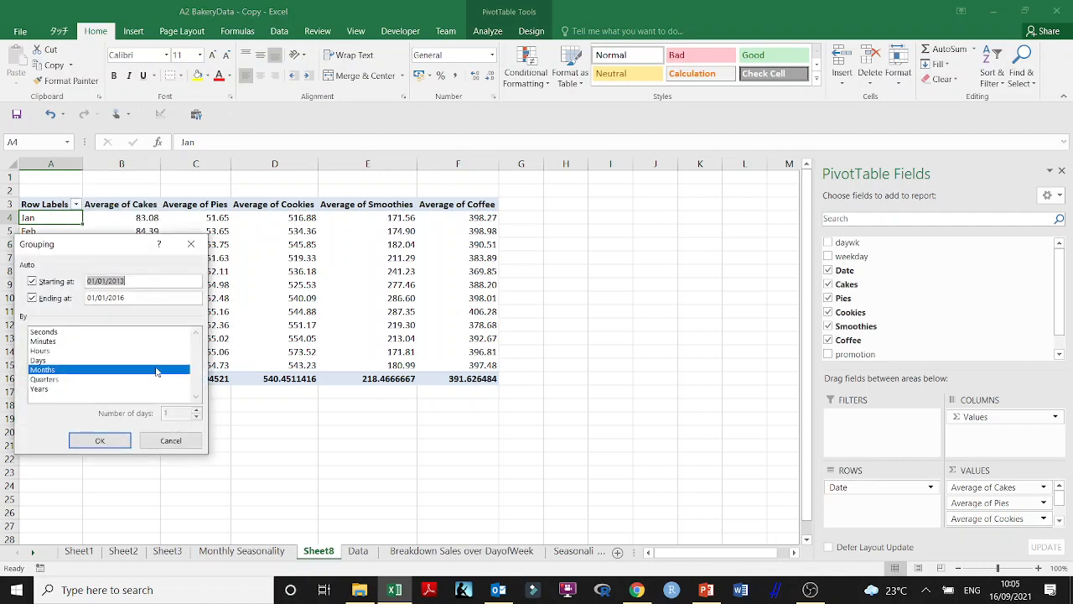
{"action": "left_click", "coordinate": [48, 379]}
{"action": "left_click", "coordinate": [48, 370]}
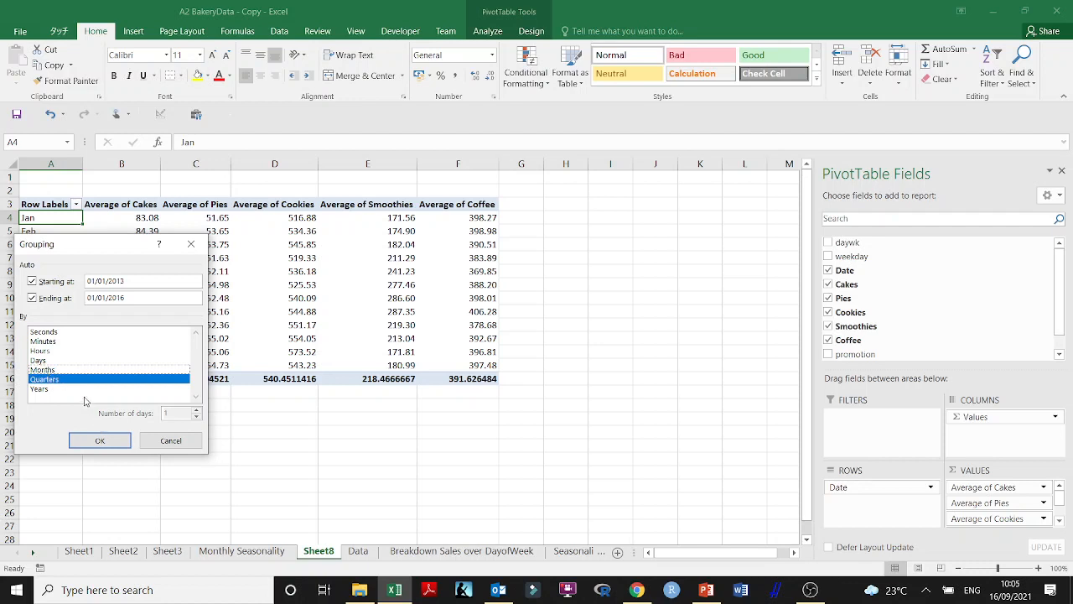
{"action": "left_click", "coordinate": [99, 441]}
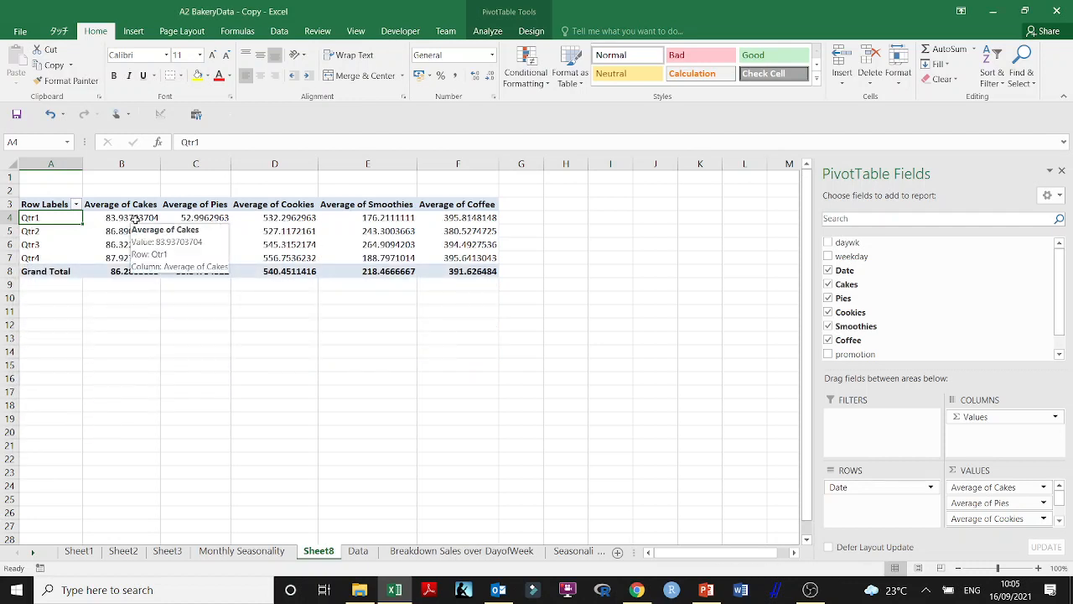
Format the quarterly averages in B4:F7 to show two decimal places
{"action": "left_click_drag", "start_coordinate": [134, 219], "coordinate": [454, 259]}
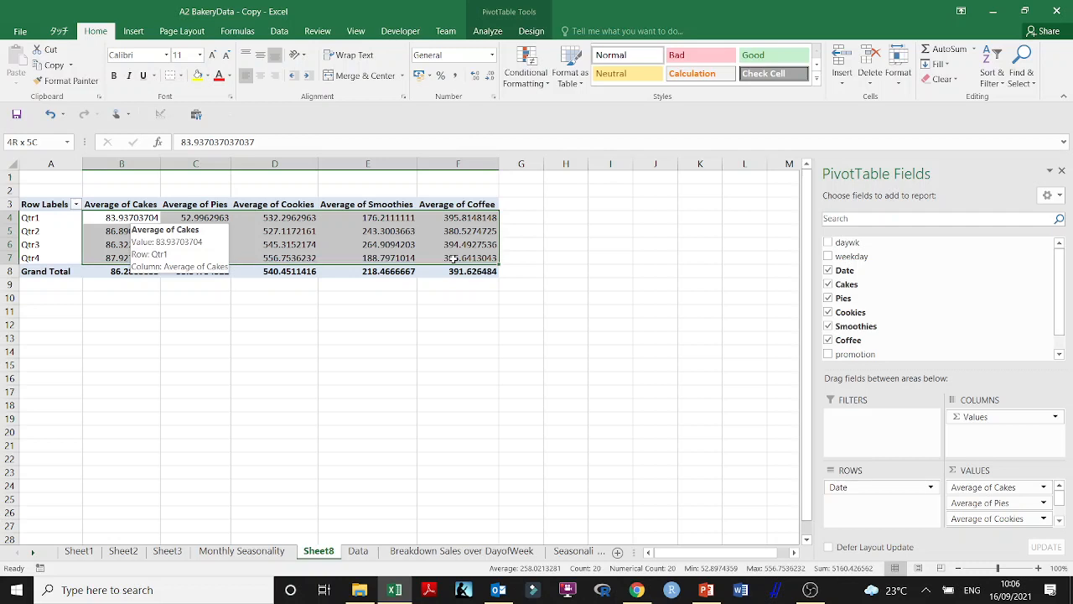
{"action": "left_click", "coordinate": [488, 77]}
{"action": "left_click", "coordinate": [488, 78]}
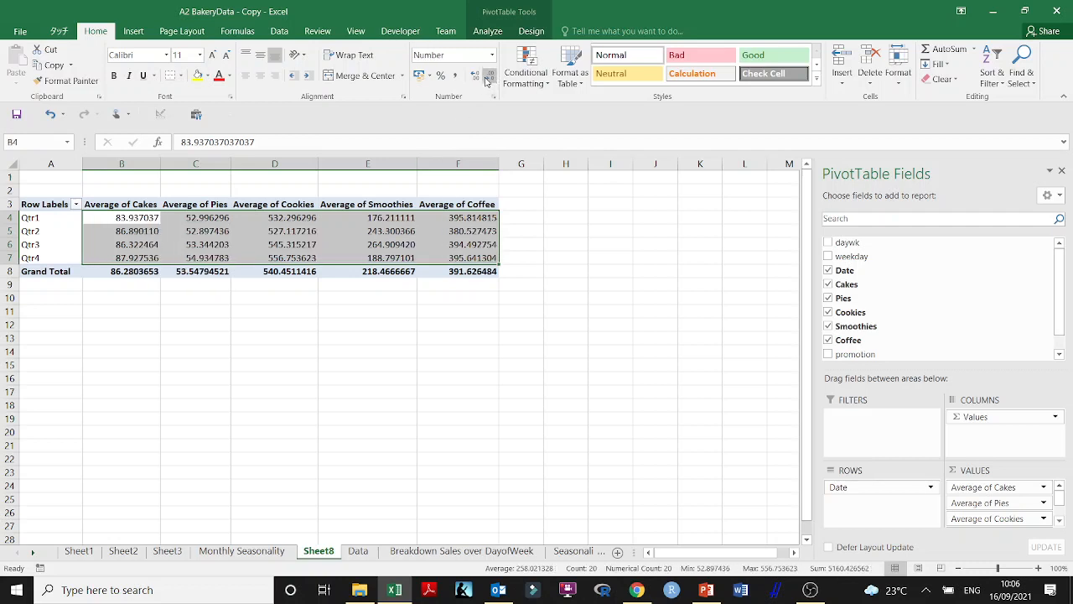
{"action": "left_click", "coordinate": [489, 77]}
{"action": "left_click", "coordinate": [489, 78]}
{"action": "left_click", "coordinate": [489, 78]}
{"action": "left_click", "coordinate": [489, 77]}
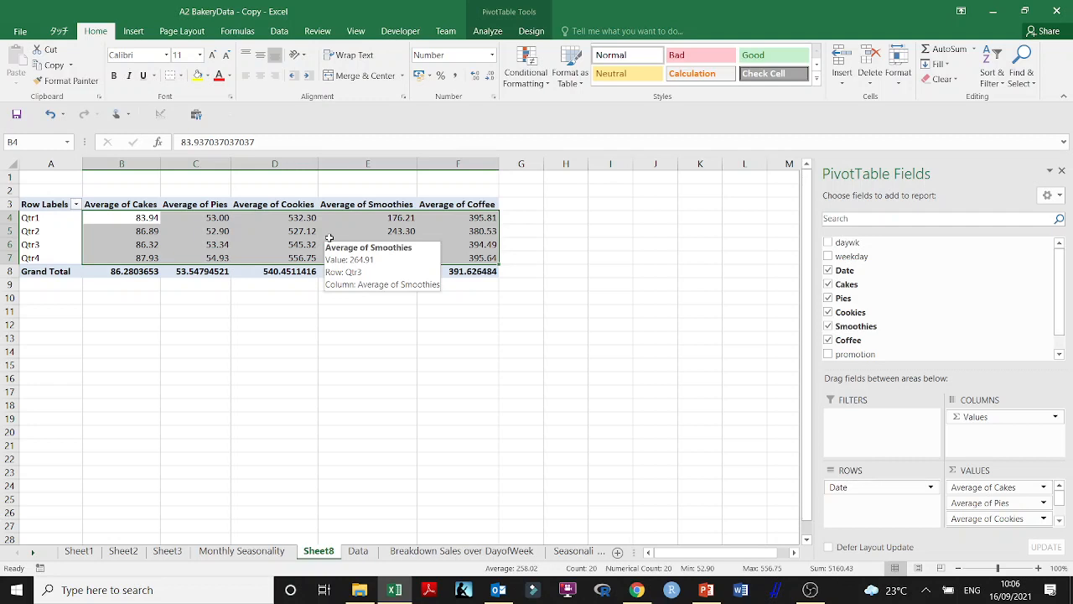
Rename the quarterly pivot table's worksheet, Sheet8, as "Qtr Seasonality"
{"action": "double_click", "coordinate": [331, 560]}
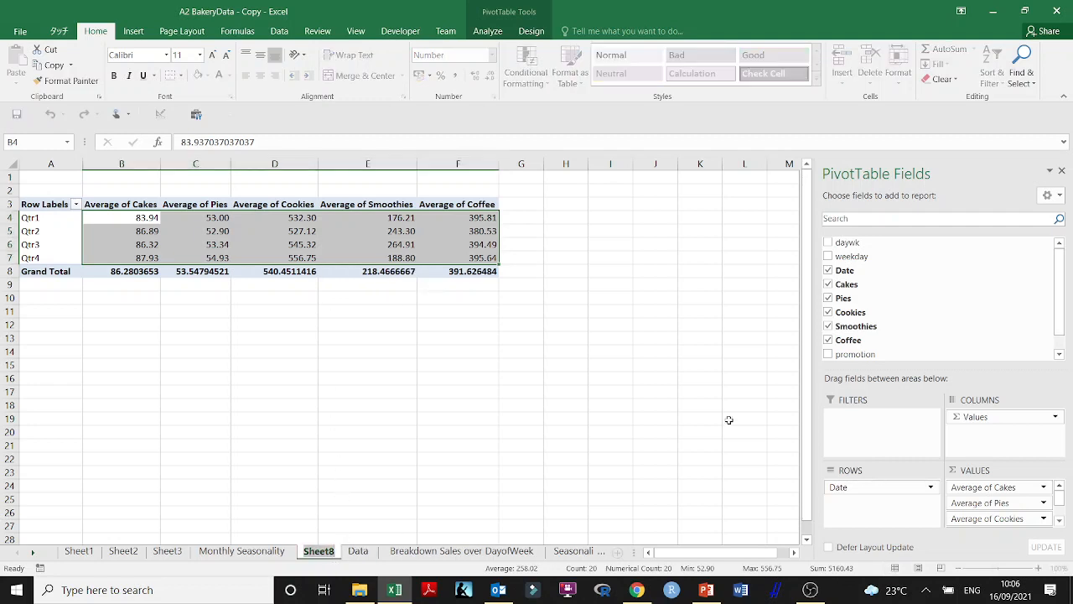
{"action": "type", "text": "Q"}
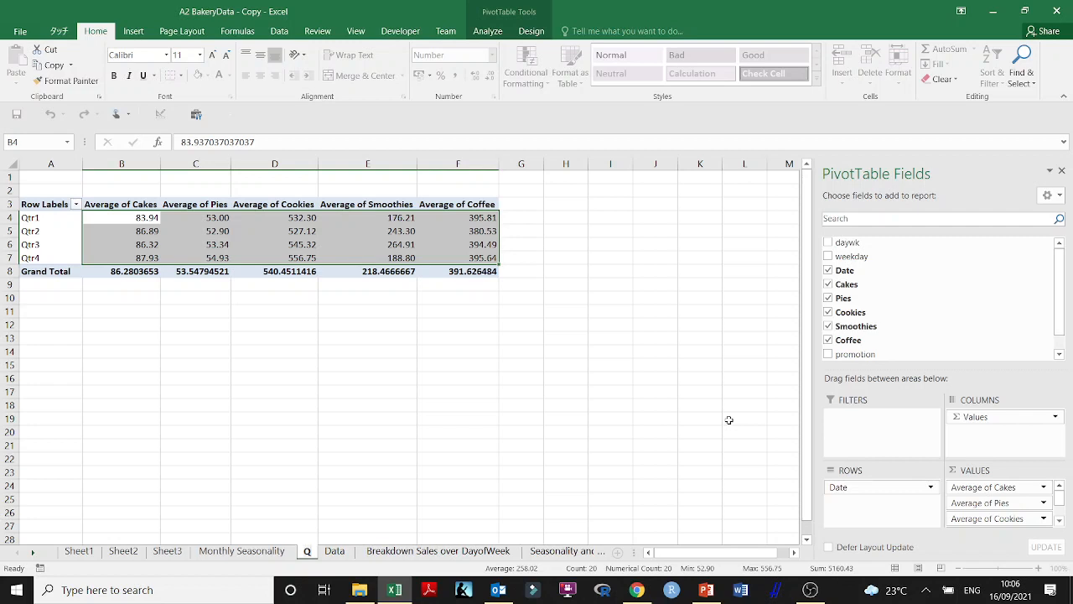
{"action": "type", "text": "rt"}
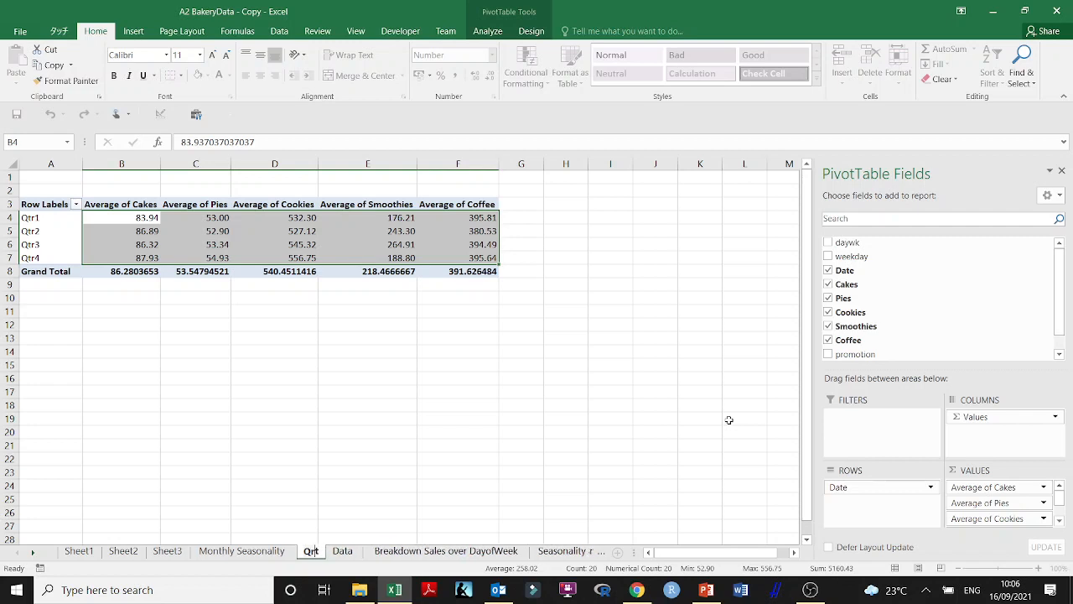
{"action": "key", "text": "BackSpace"}
{"action": "key", "text": "BackSpace"}
{"action": "type", "text": "tr Season"}
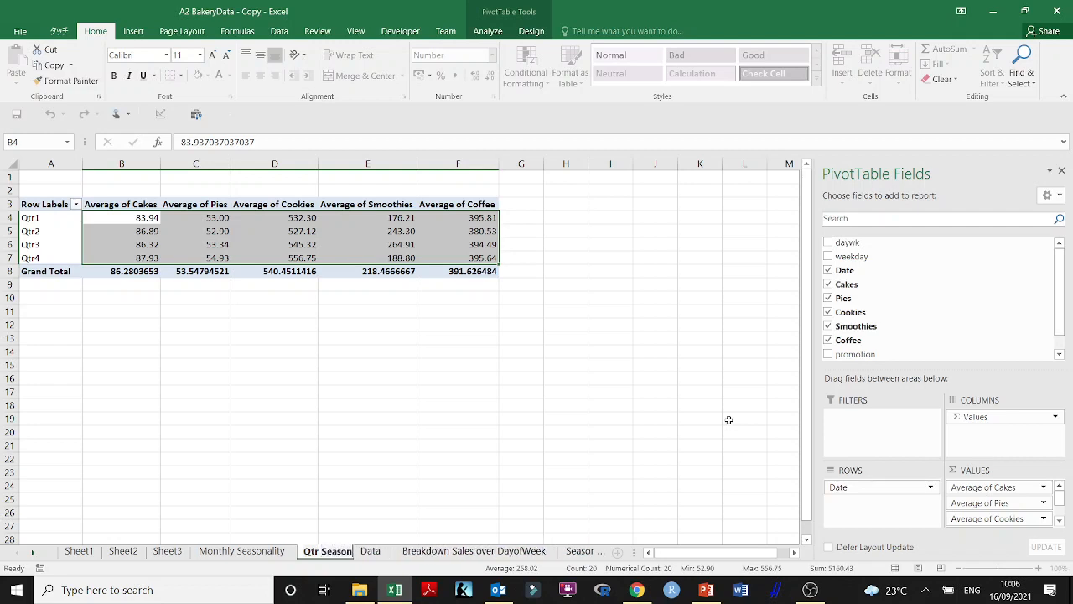
{"action": "type", "text": "ality"}
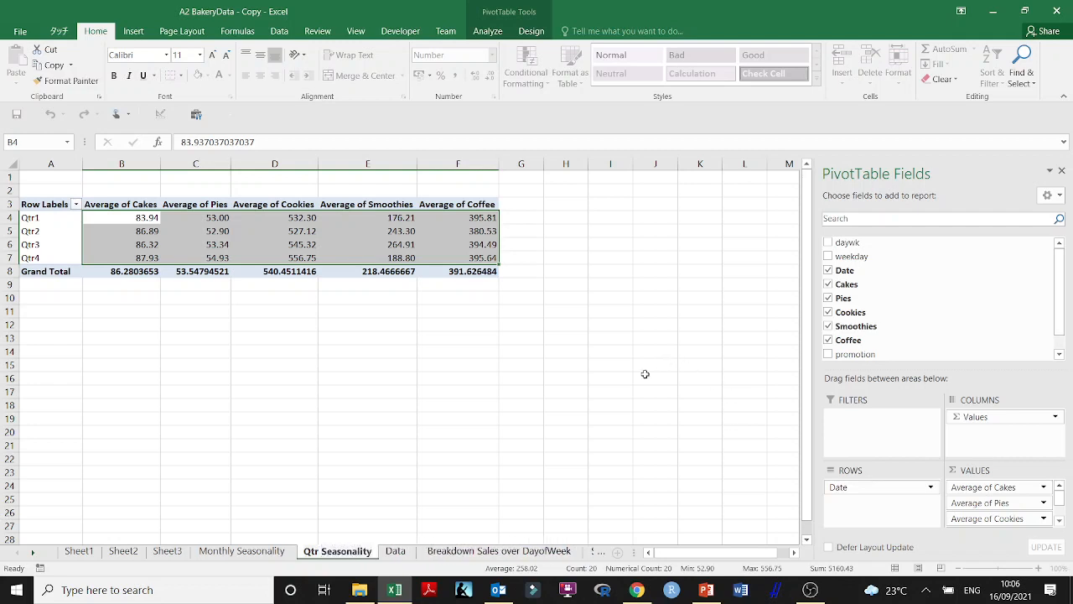
{"action": "left_click", "coordinate": [347, 453]}
Insert a Line with Markers PivotChart based on the quarterly averages pivot table
{"action": "left_click", "coordinate": [119, 220]}
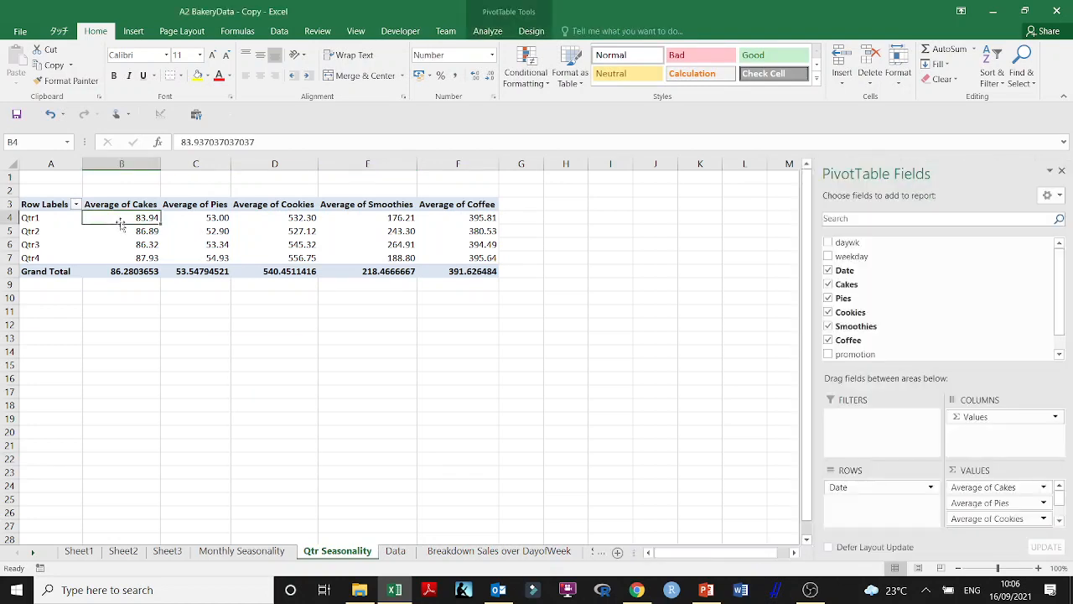
{"action": "left_click", "coordinate": [133, 31]}
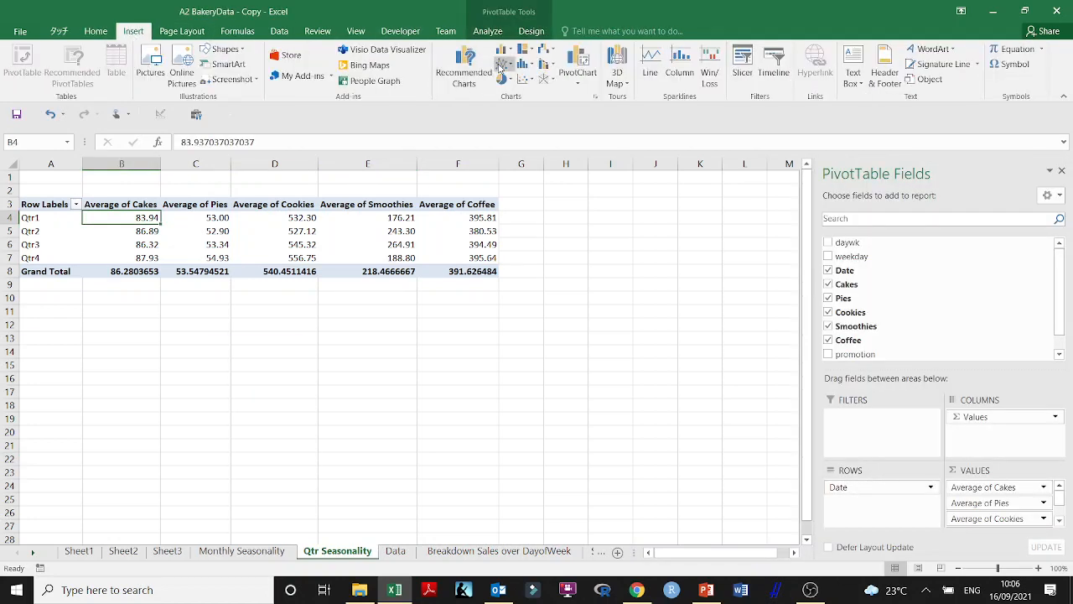
{"action": "left_click", "coordinate": [587, 82]}
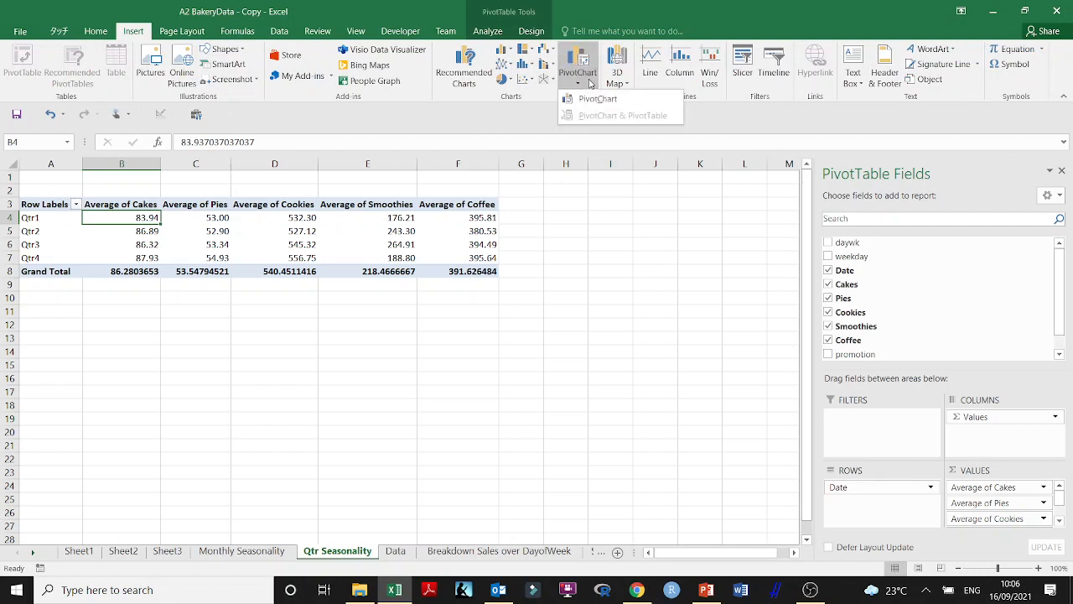
{"action": "left_click", "coordinate": [595, 99]}
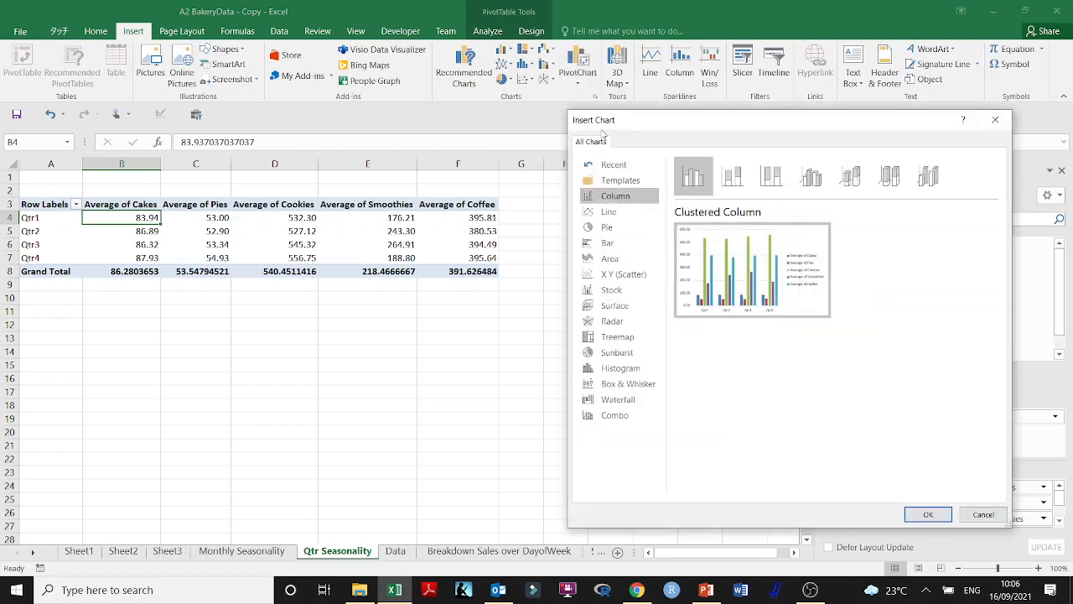
{"action": "left_click", "coordinate": [609, 211]}
{"action": "left_click", "coordinate": [809, 176]}
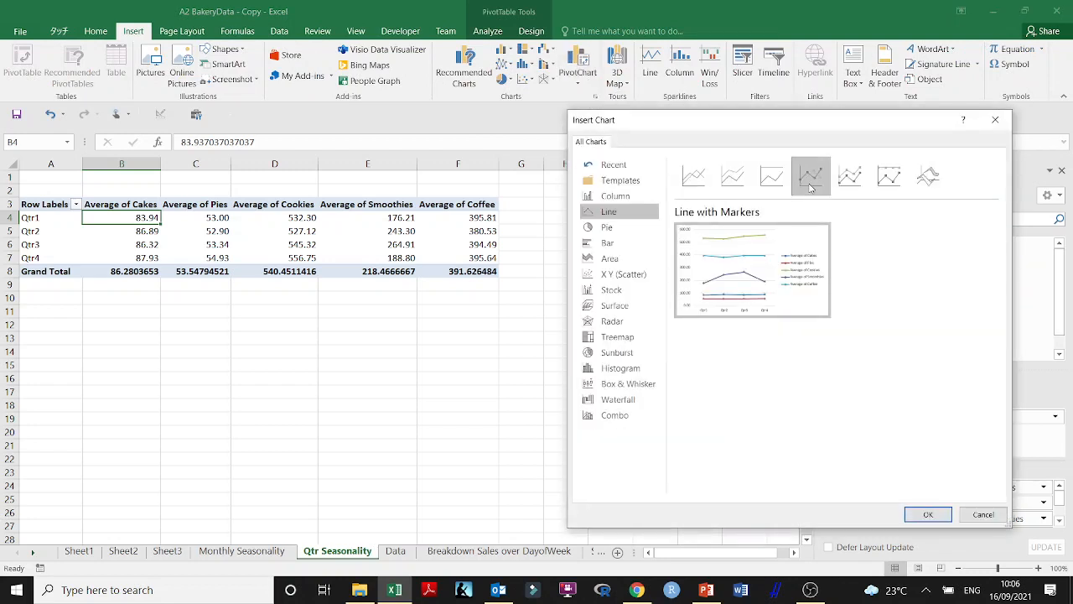
{"action": "left_click", "coordinate": [926, 514]}
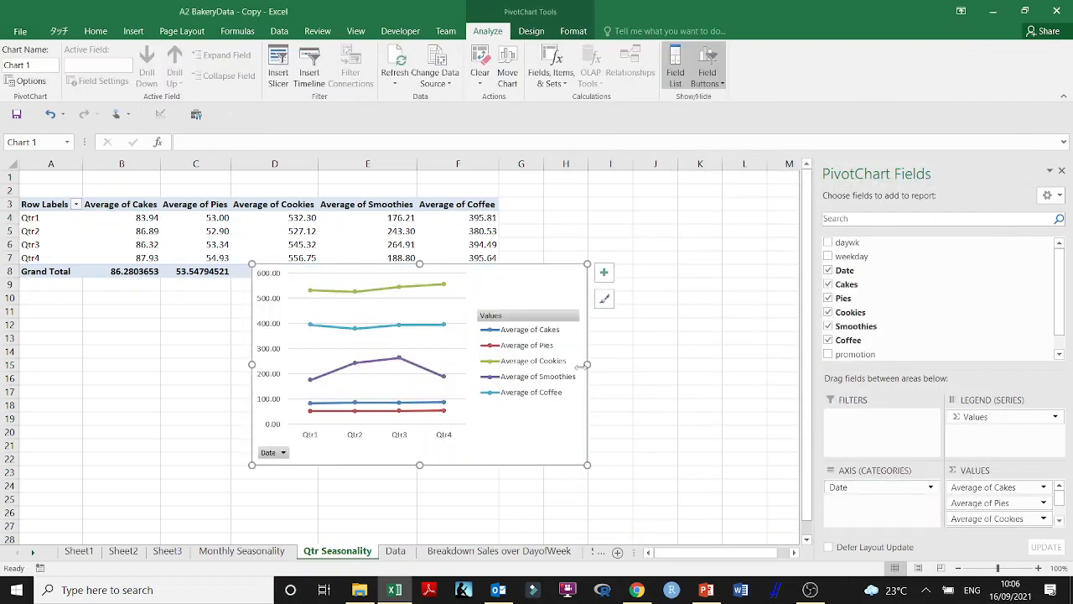
Close the PivotChart field list, move the chart beside the pivot table and widen it to about column R
{"action": "left_click", "coordinate": [1061, 171]}
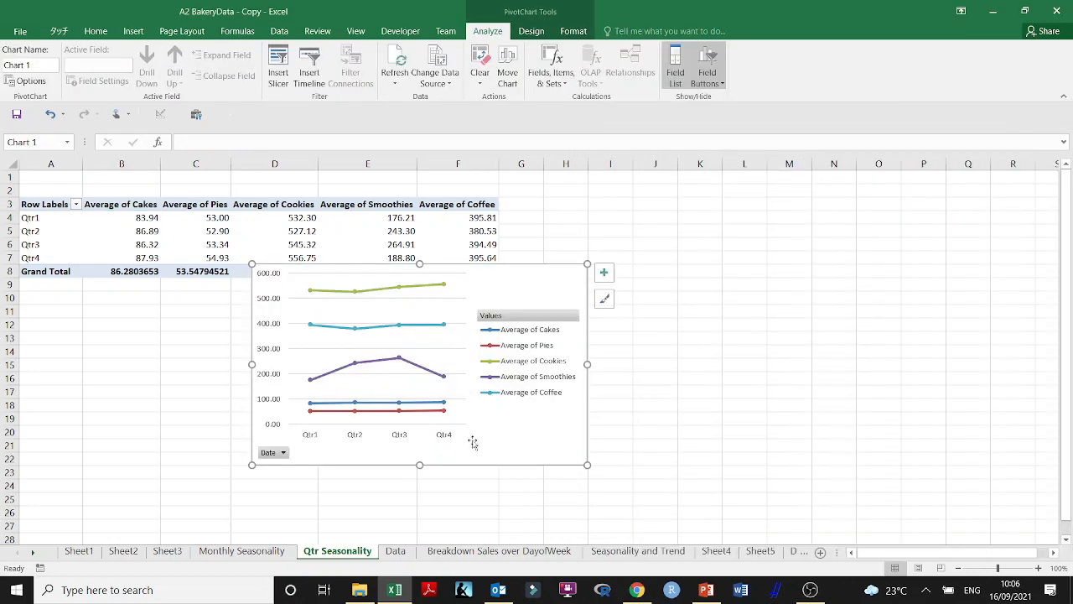
{"action": "left_click_drag", "start_coordinate": [483, 456], "coordinate": [737, 372]}
{"action": "left_click_drag", "start_coordinate": [843, 382], "coordinate": [1026, 403]}
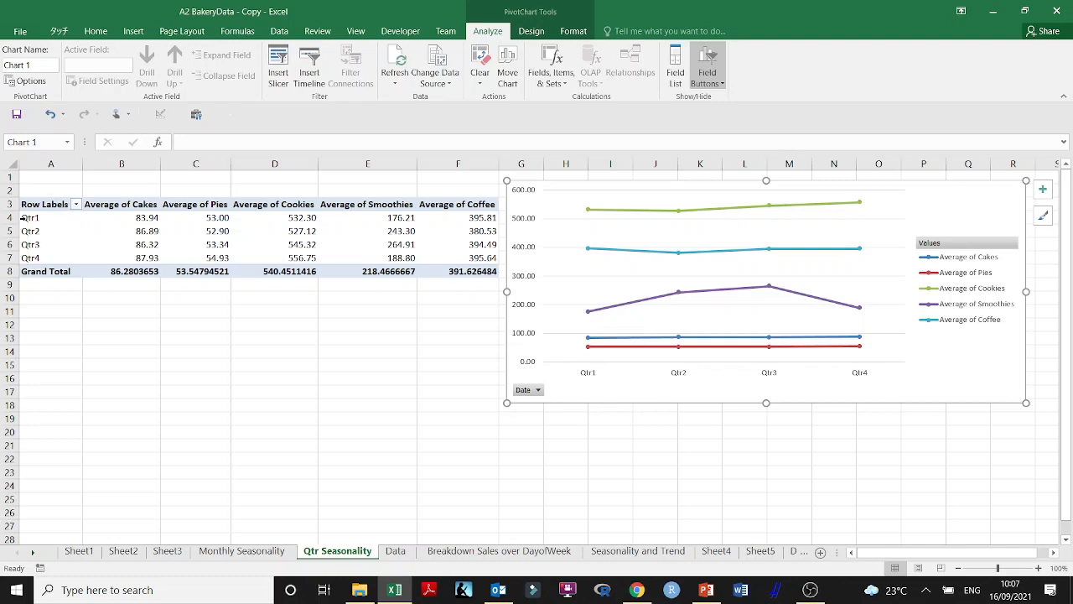
Group the pivot table's Date row labels by both Months and Quarters, with Years deselected
{"action": "left_click", "coordinate": [26, 217]}
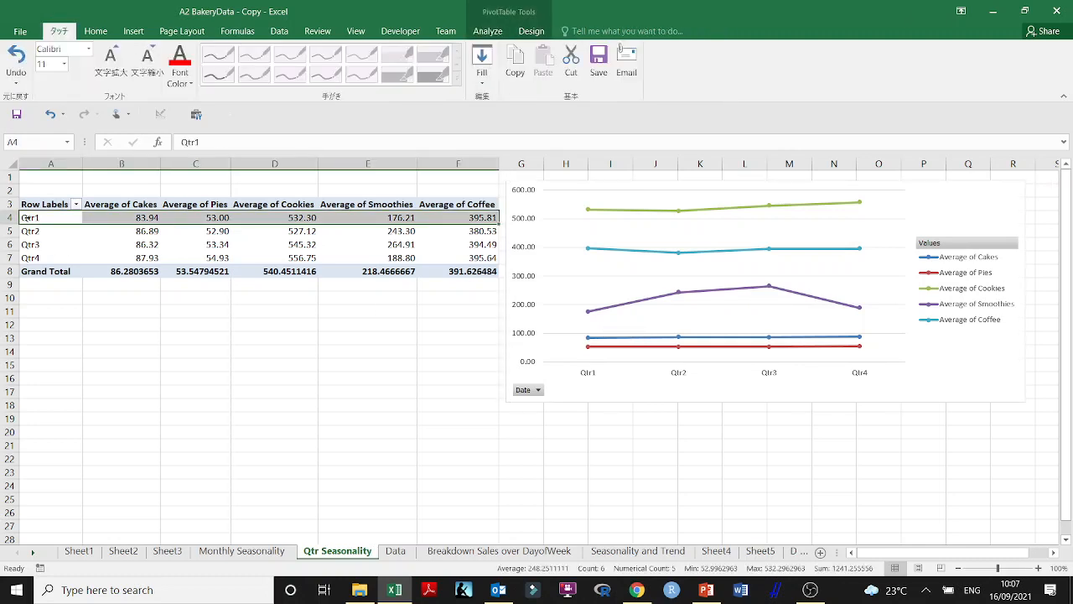
{"action": "right_click", "coordinate": [26, 217]}
{"action": "key", "text": "Escape"}
{"action": "left_click", "coordinate": [41, 387]}
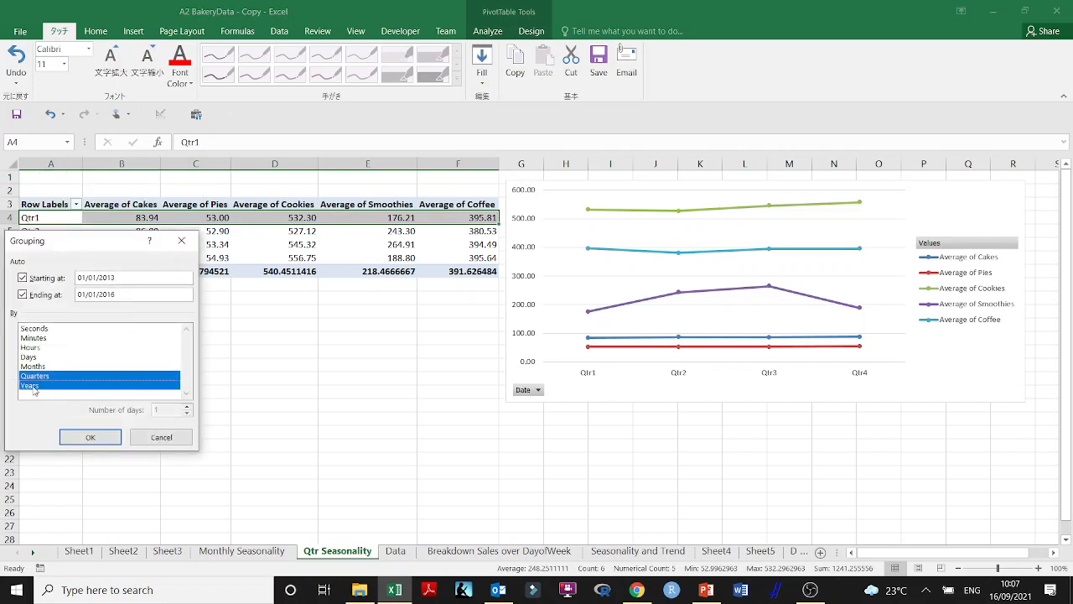
{"action": "left_click", "coordinate": [35, 388]}
{"action": "left_click", "coordinate": [39, 367]}
{"action": "left_click", "coordinate": [100, 438]}
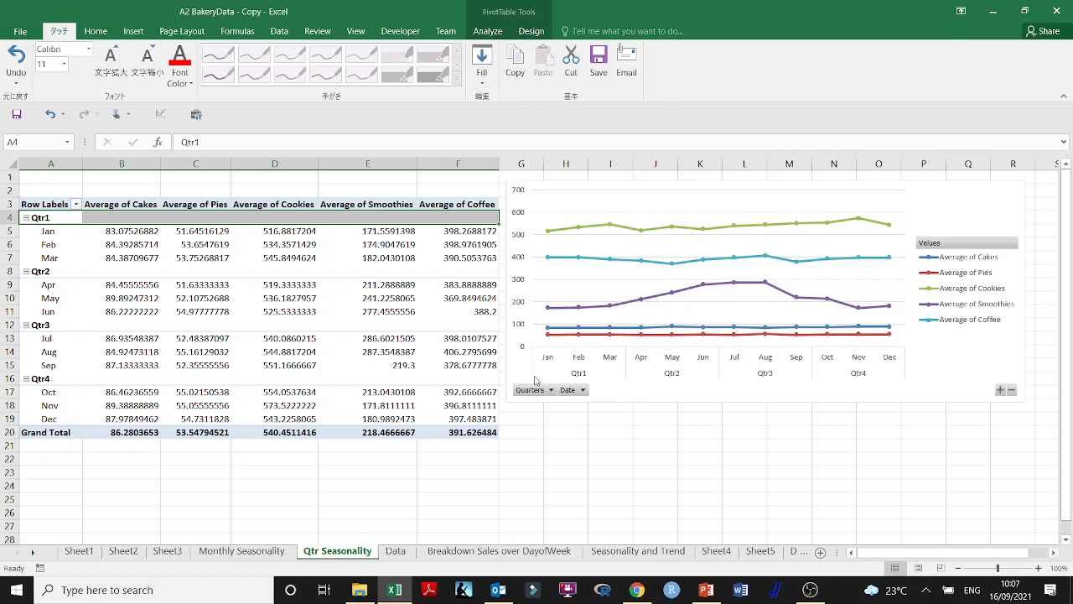
{"action": "left_click", "coordinate": [581, 391]}
{"action": "left_click", "coordinate": [436, 264]}
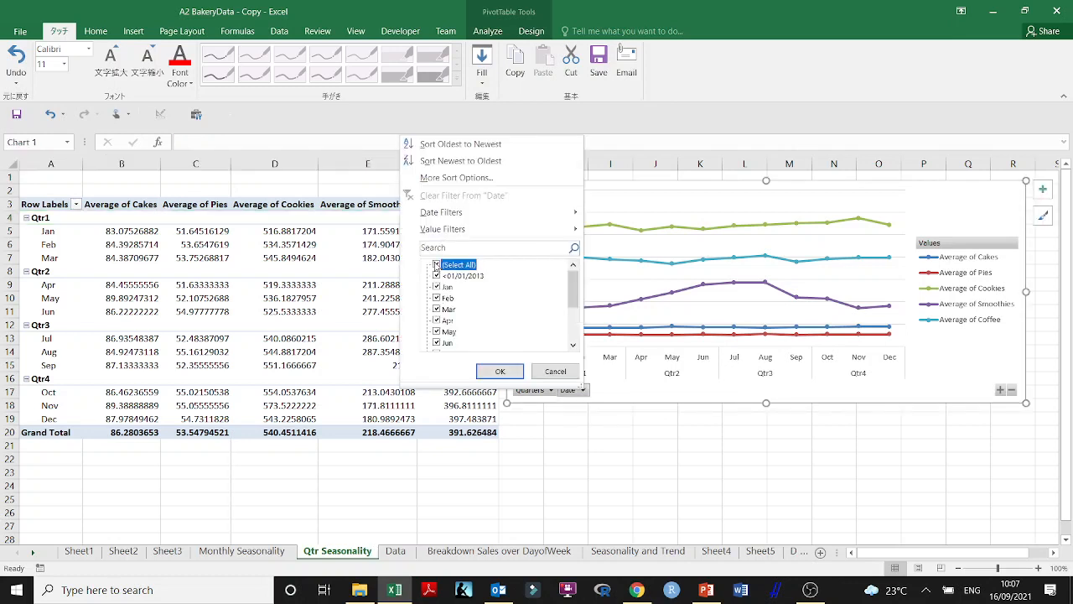
{"action": "left_click", "coordinate": [543, 370]}
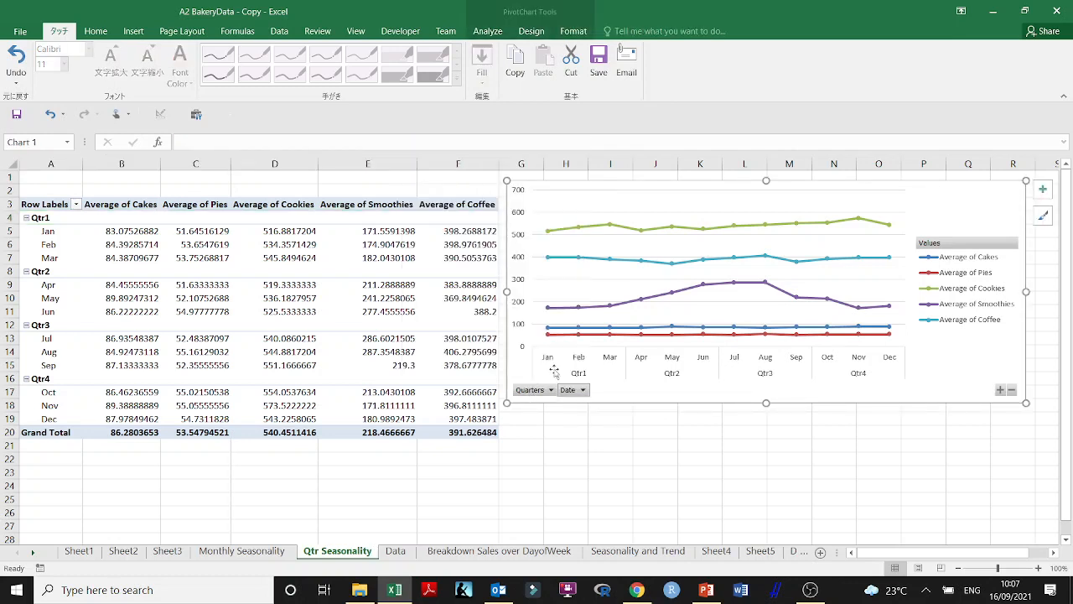
Try filtering the PivotChart's Date field to only <01/01/2013, and restore the filter to all items
{"action": "left_click", "coordinate": [583, 390]}
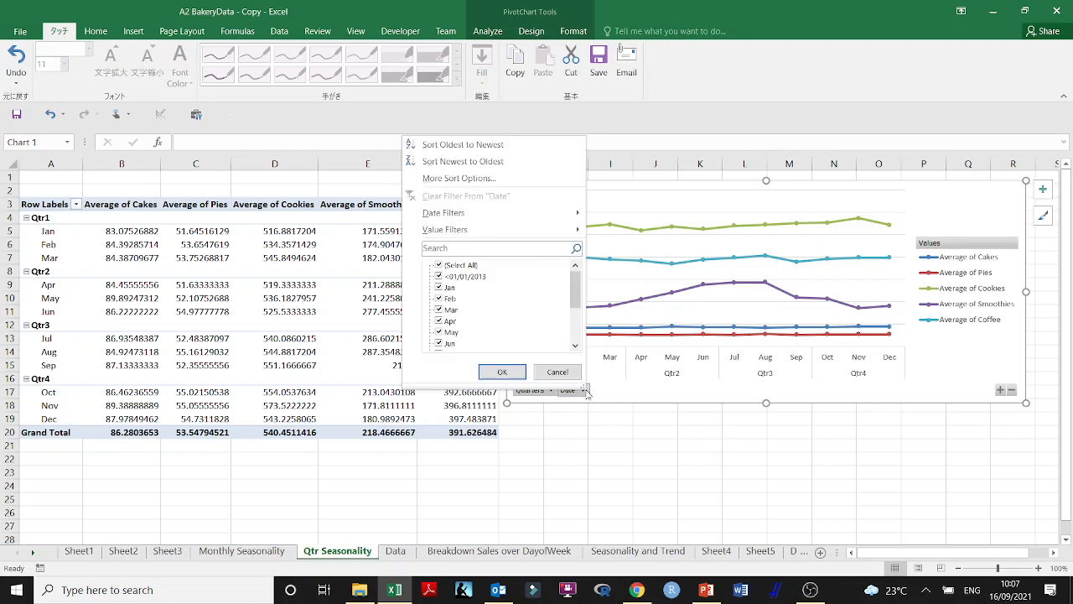
{"action": "left_click", "coordinate": [438, 265]}
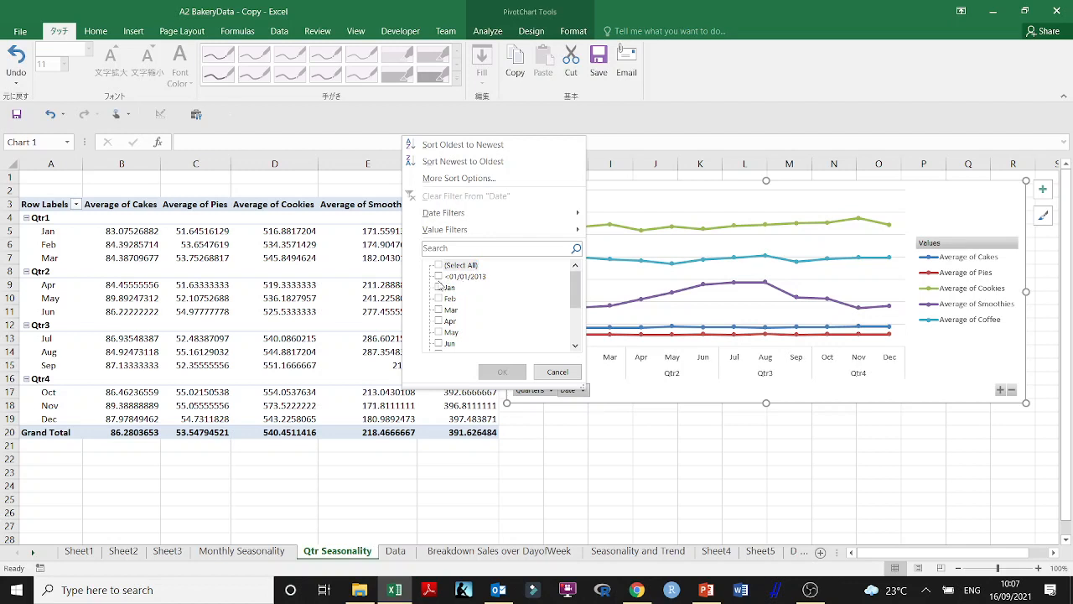
{"action": "left_click", "coordinate": [438, 276]}
{"action": "left_click", "coordinate": [501, 371]}
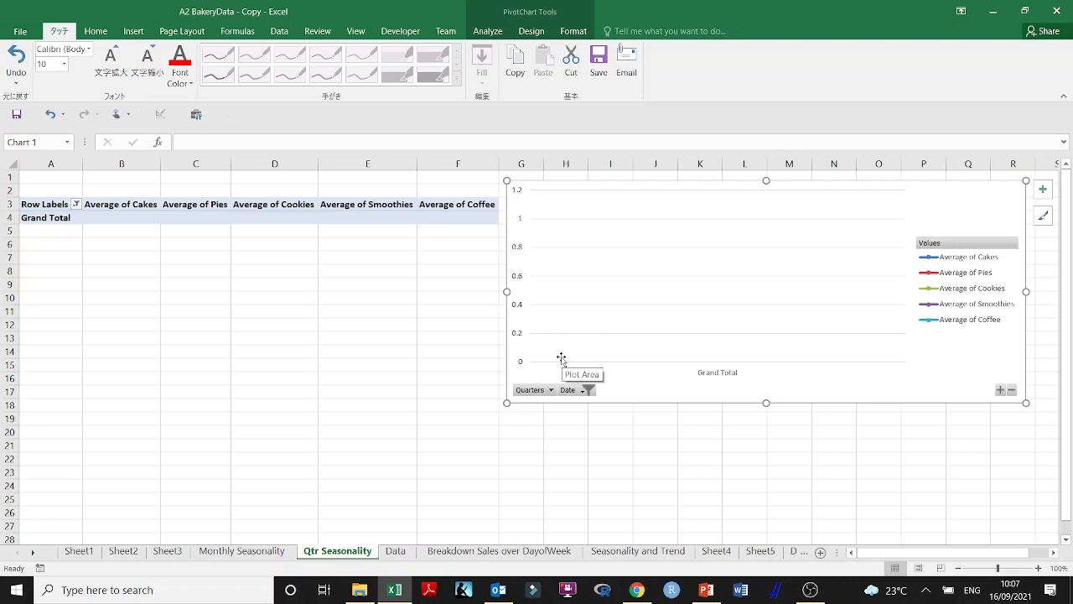
{"action": "left_click", "coordinate": [581, 391]}
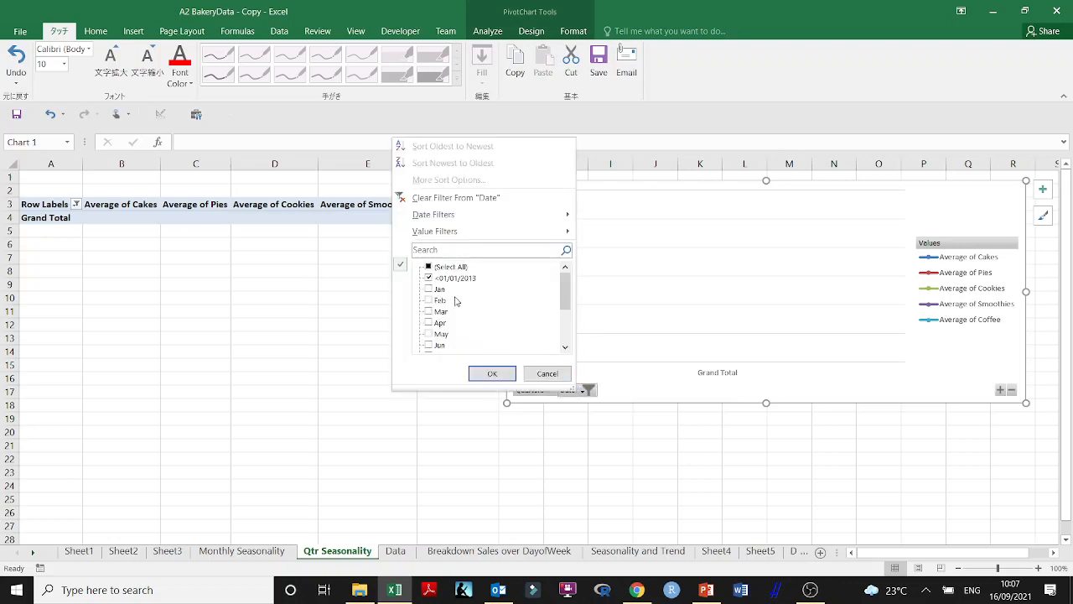
{"action": "left_click", "coordinate": [428, 266]}
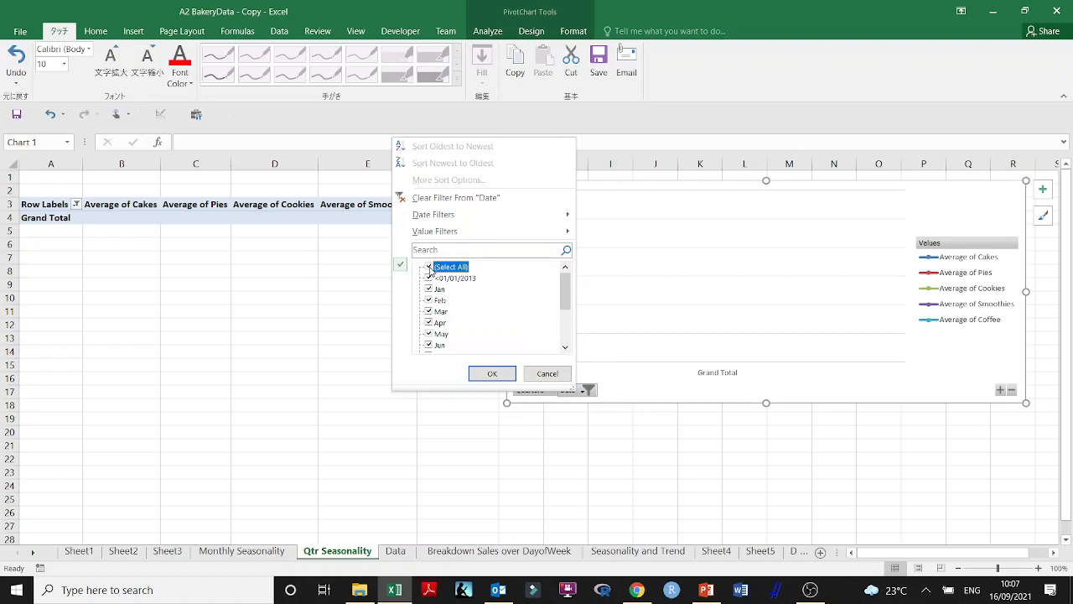
{"action": "left_click", "coordinate": [492, 373]}
Regroup the pivot table's row labels by Quarters only, deselecting Months
{"action": "right_click", "coordinate": [48, 218]}
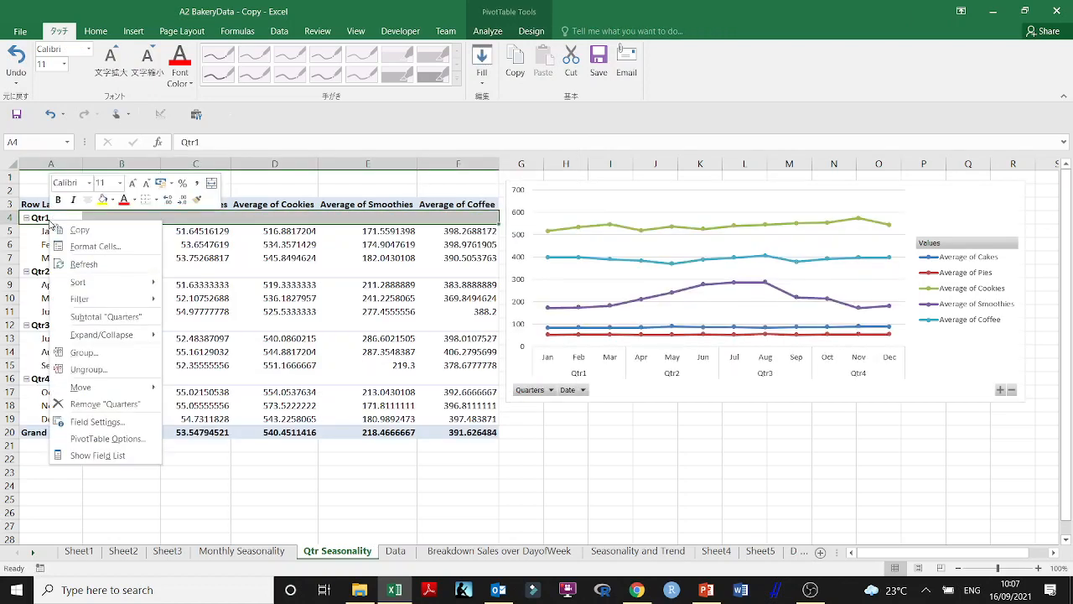
{"action": "left_click", "coordinate": [96, 358]}
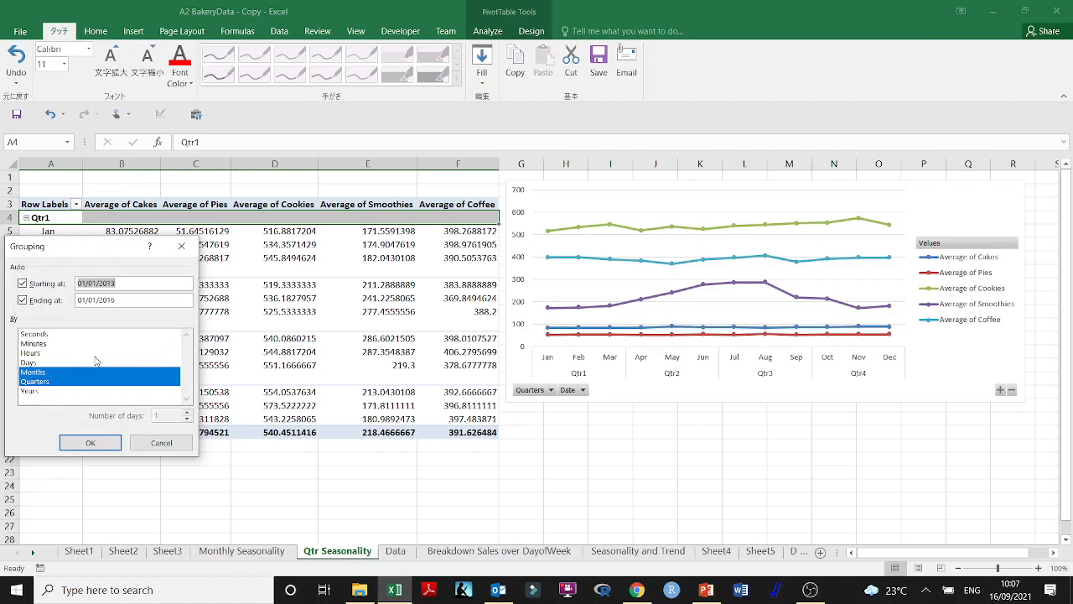
{"action": "left_click", "coordinate": [34, 372]}
{"action": "left_click", "coordinate": [90, 442]}
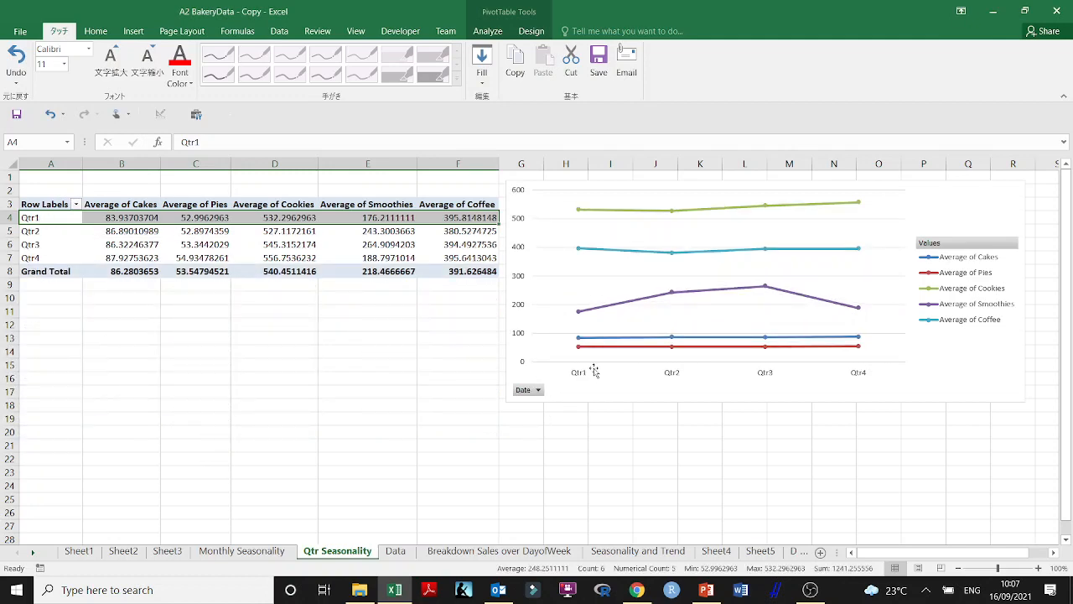
Examine the quarterly points of the Coffee, Smoothies and Cookies lines in the PivotChart for seasonal patterns
{"action": "mouse_move", "coordinate": [578, 214]}
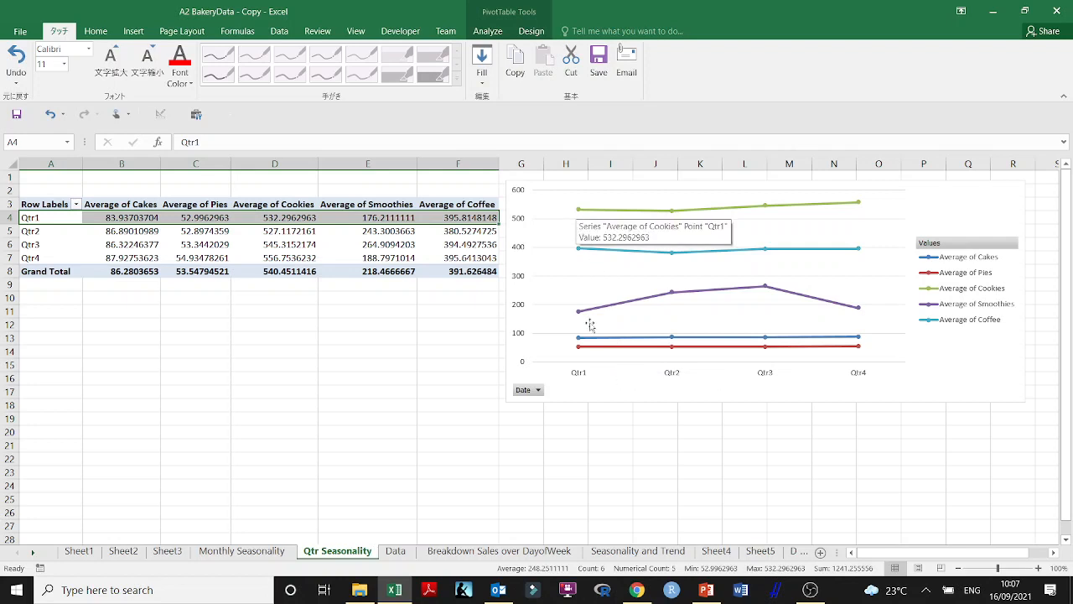
{"action": "left_click", "coordinate": [580, 248]}
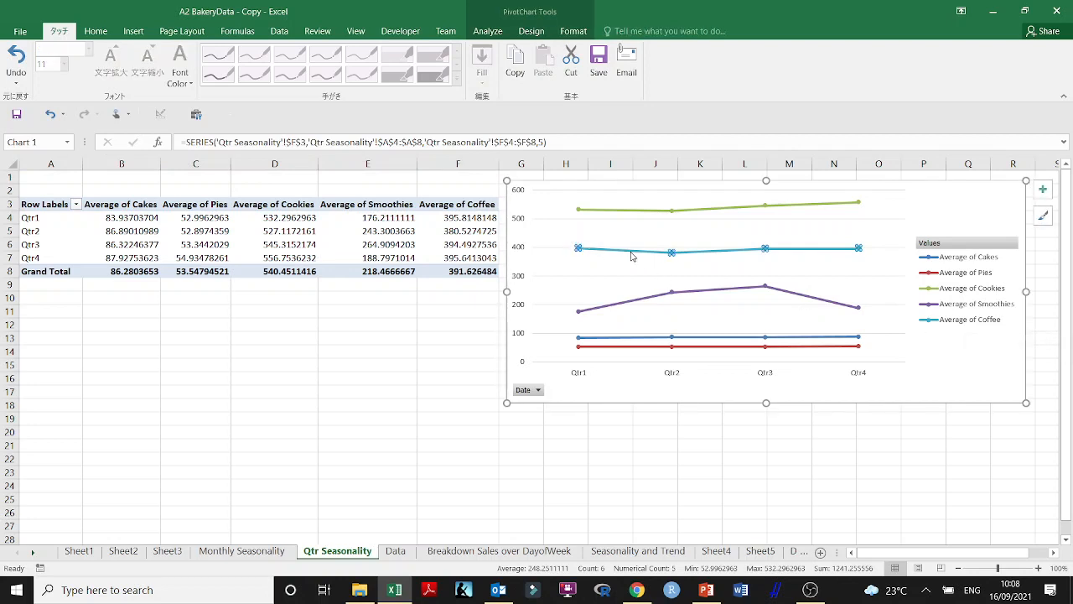
{"action": "left_click", "coordinate": [672, 294]}
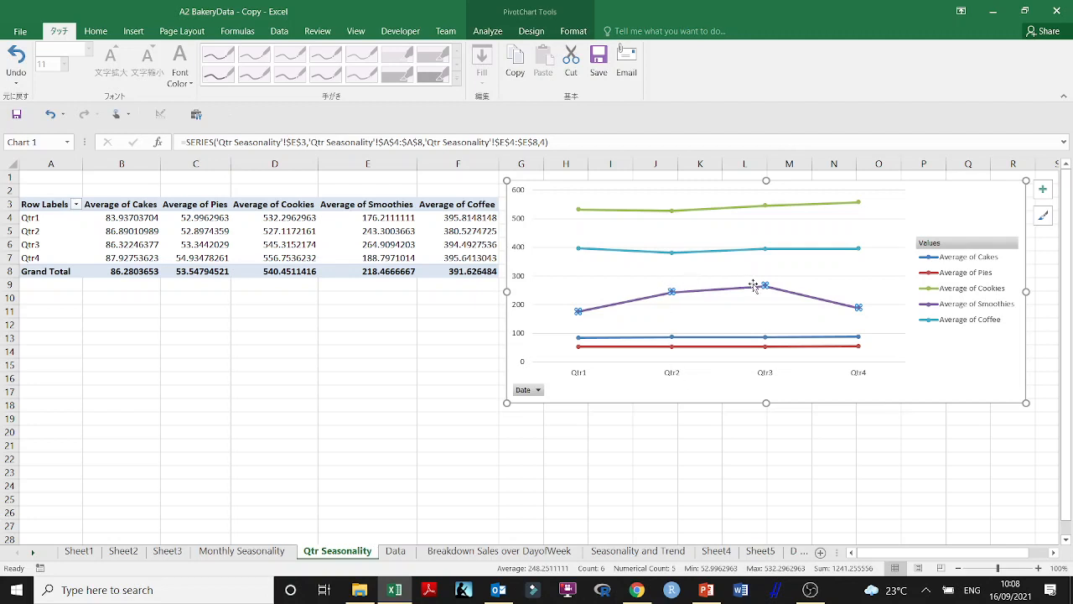
{"action": "mouse_move", "coordinate": [764, 287]}
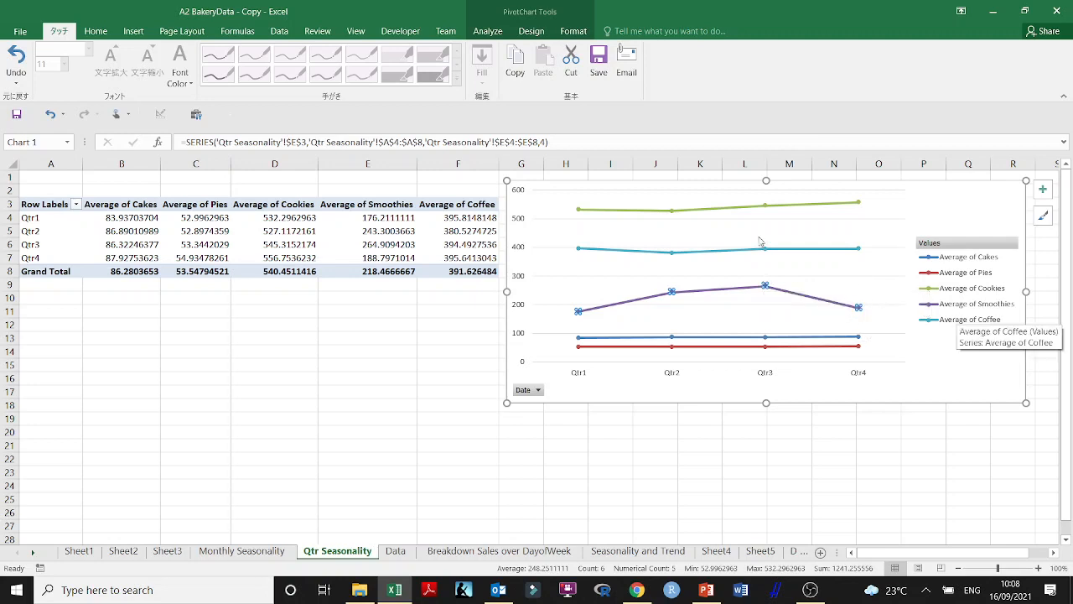
{"action": "left_click", "coordinate": [802, 210]}
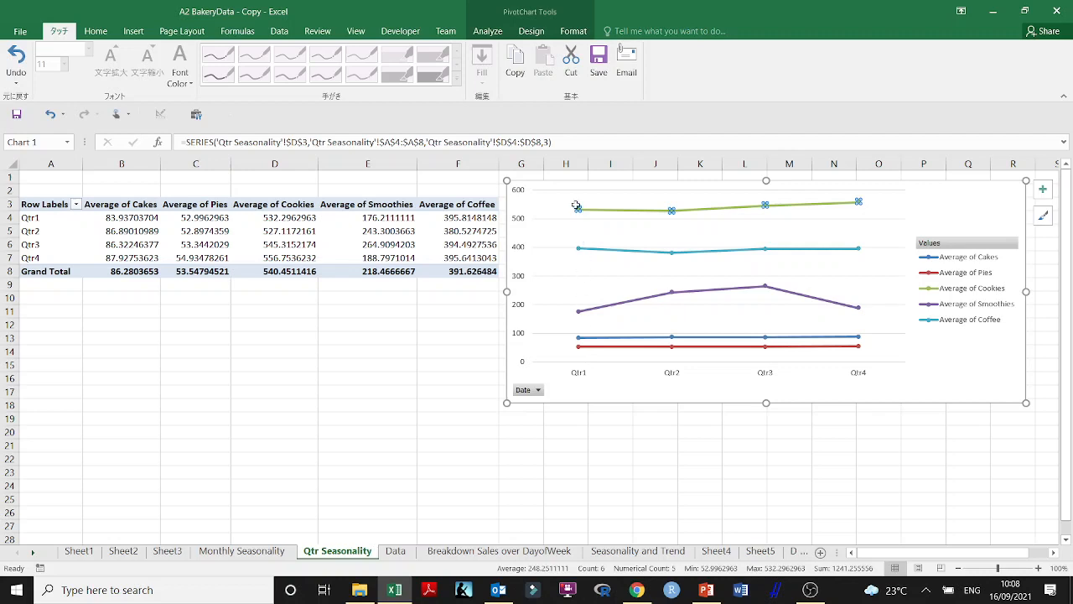
{"action": "mouse_move", "coordinate": [671, 210]}
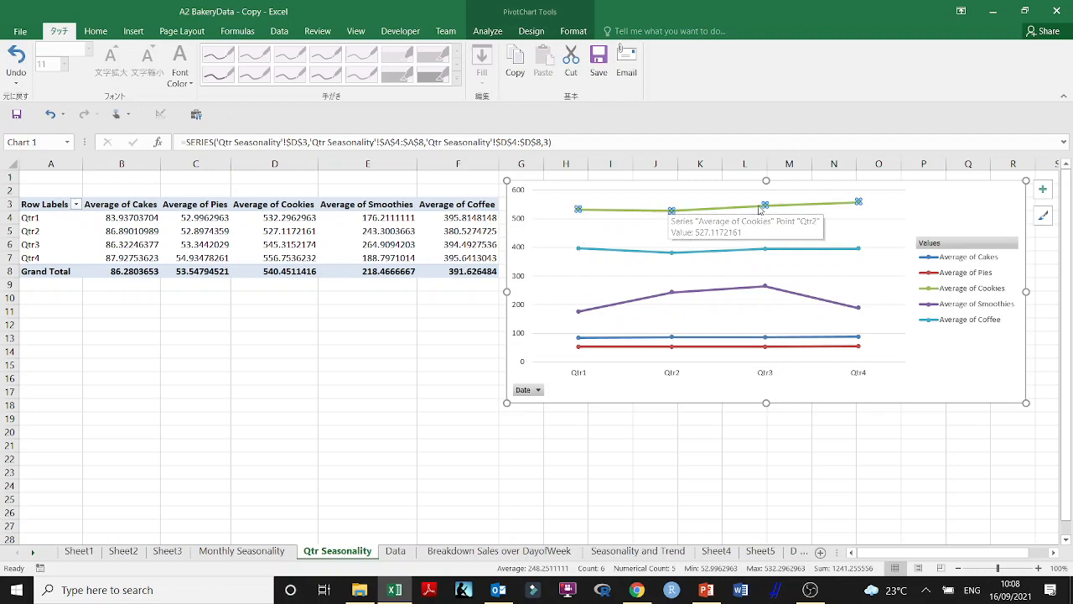
{"action": "mouse_move", "coordinate": [765, 204]}
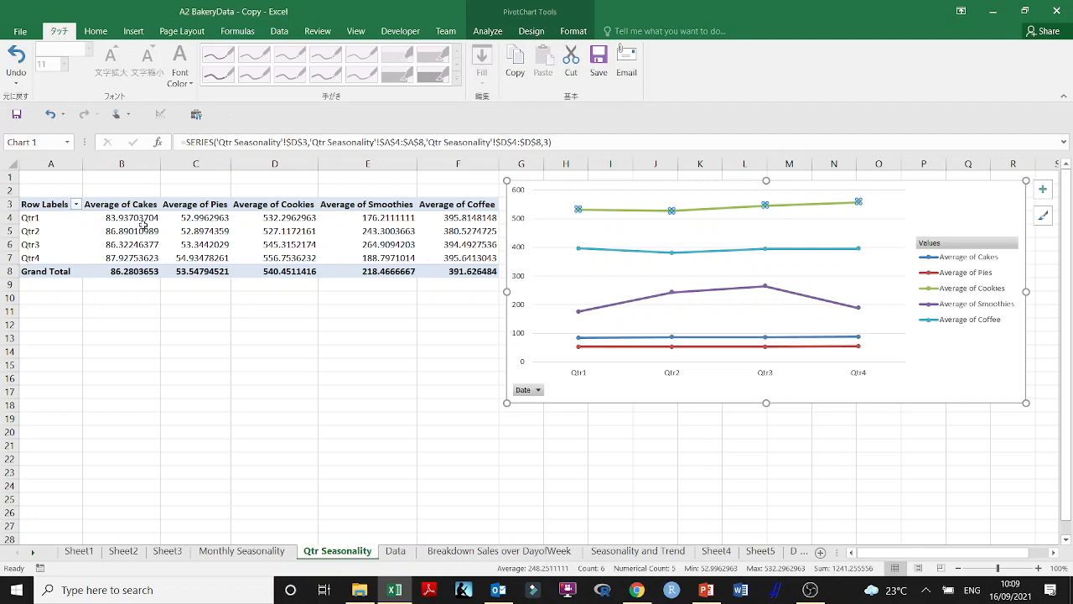
Reduce the decimals of the regrouped quarterly averages in B4:F7 to two places
{"action": "left_click_drag", "start_coordinate": [142, 222], "coordinate": [436, 239]}
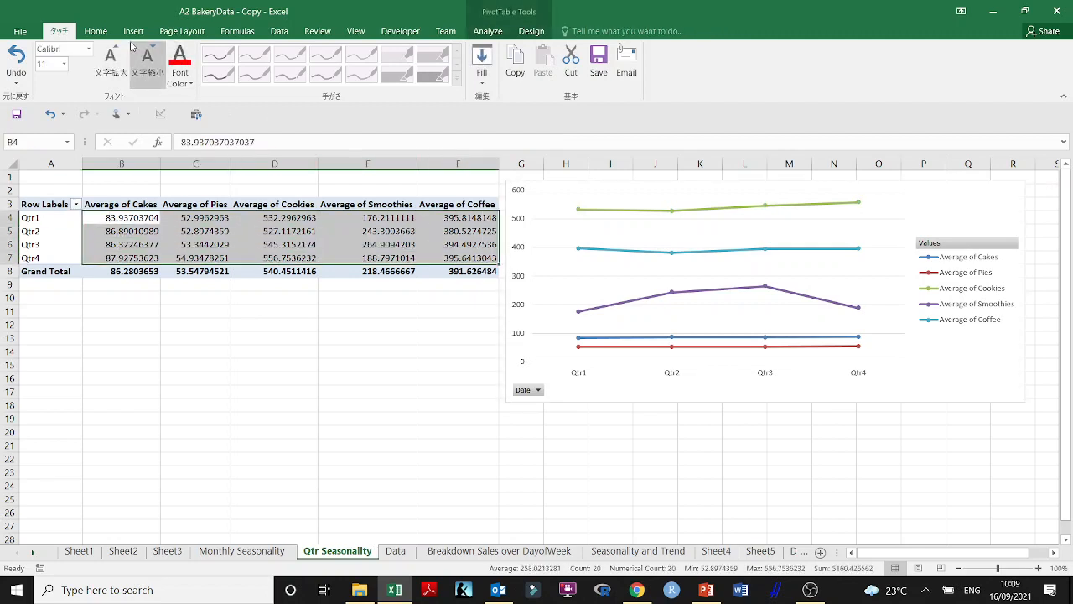
{"action": "left_click", "coordinate": [95, 31]}
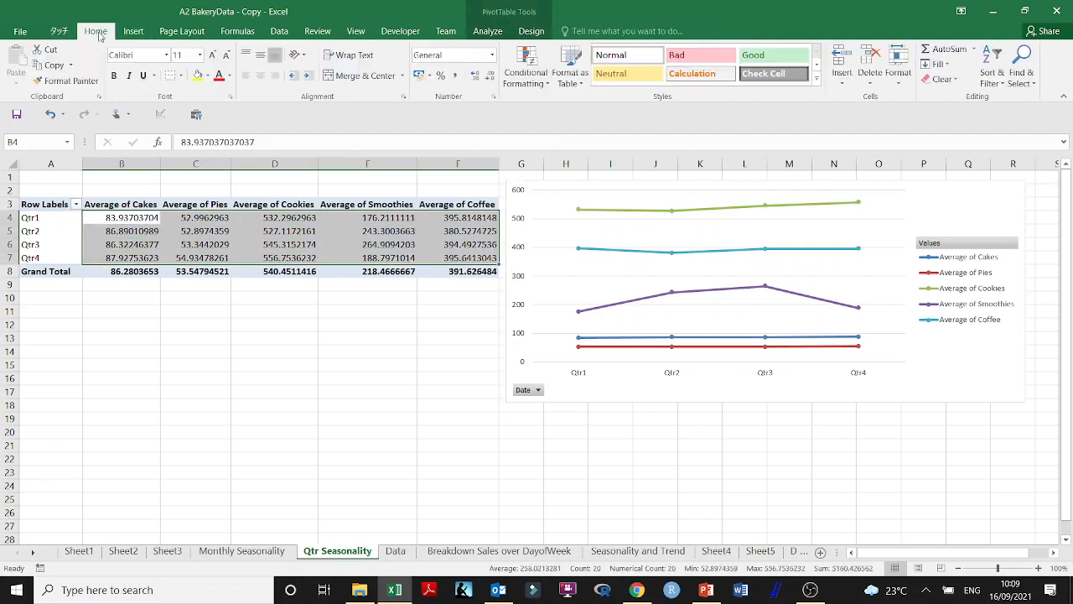
{"action": "left_click", "coordinate": [490, 76]}
{"action": "left_click", "coordinate": [490, 76]}
{"action": "left_click", "coordinate": [489, 76]}
{"action": "left_click", "coordinate": [489, 75]}
{"action": "left_click", "coordinate": [489, 75]}
{"action": "left_click", "coordinate": [489, 76]}
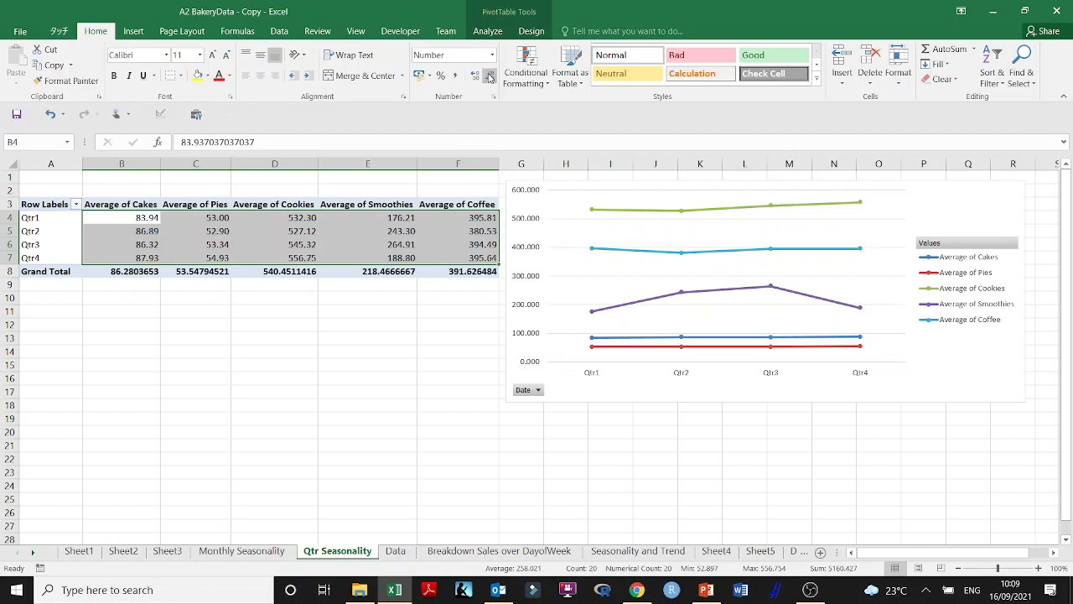
Create another PivotTable on a new worksheet from the bakery sales range E4:M1099 on the Data sheet
{"action": "left_click", "coordinate": [363, 361]}
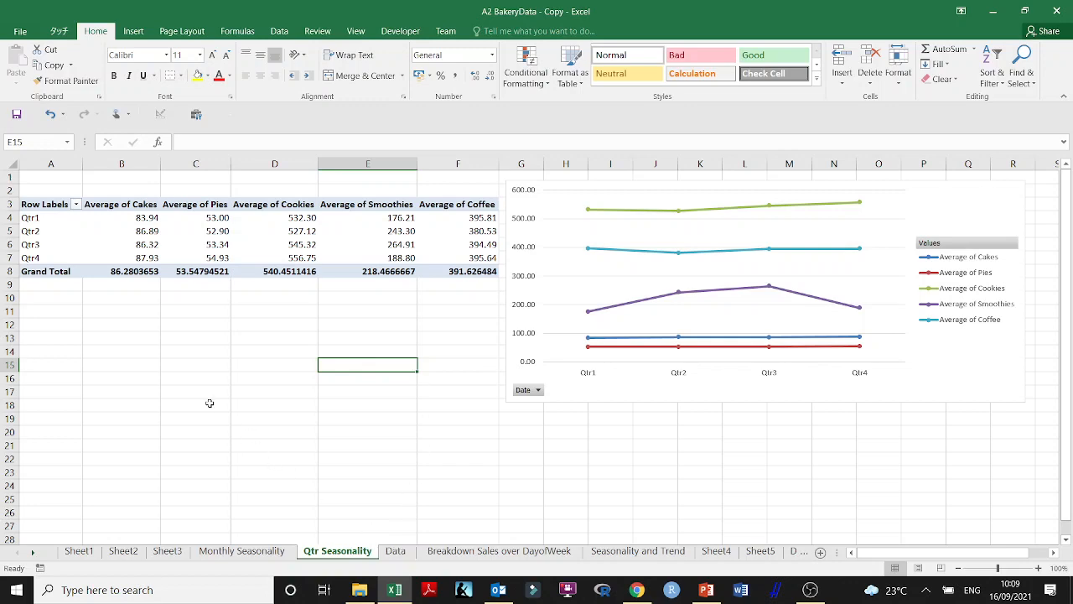
{"action": "left_click", "coordinate": [394, 551]}
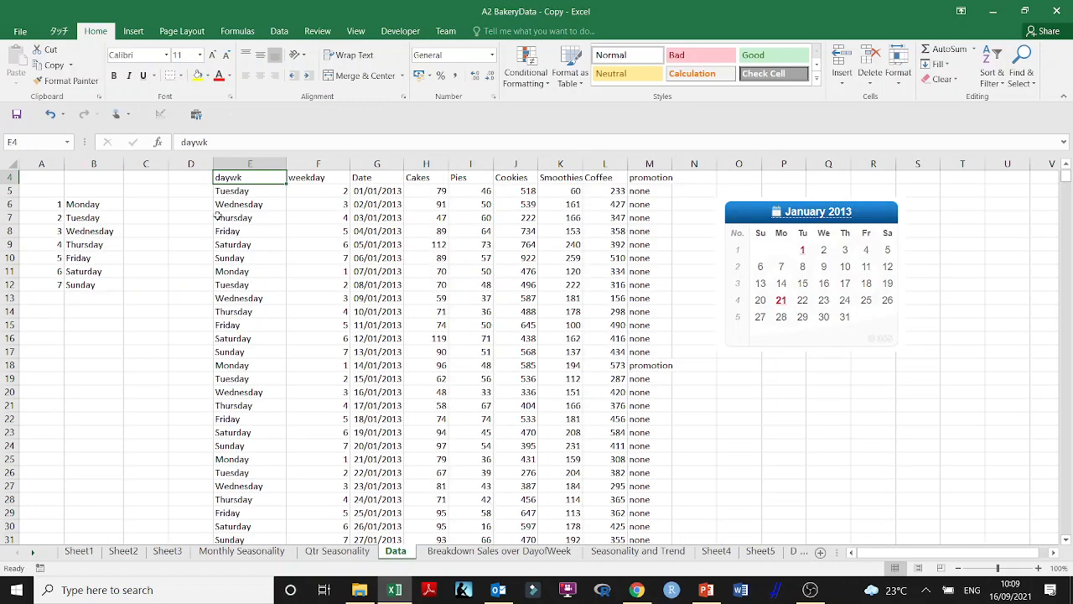
{"action": "scroll", "coordinate": [240, 192], "scroll_direction": "up", "scroll_amount": 1}
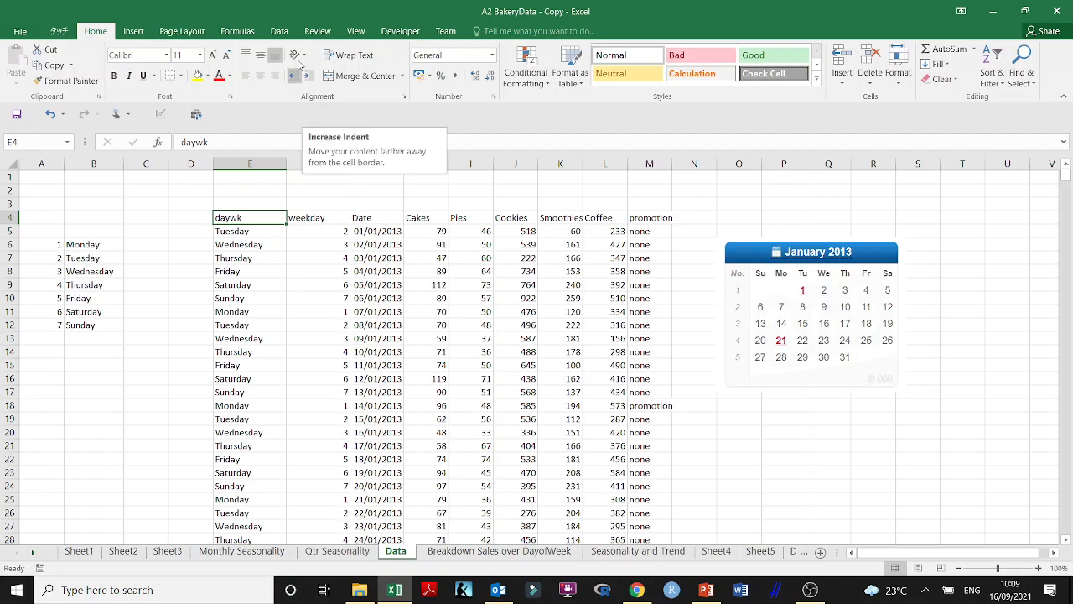
{"action": "left_click", "coordinate": [279, 31]}
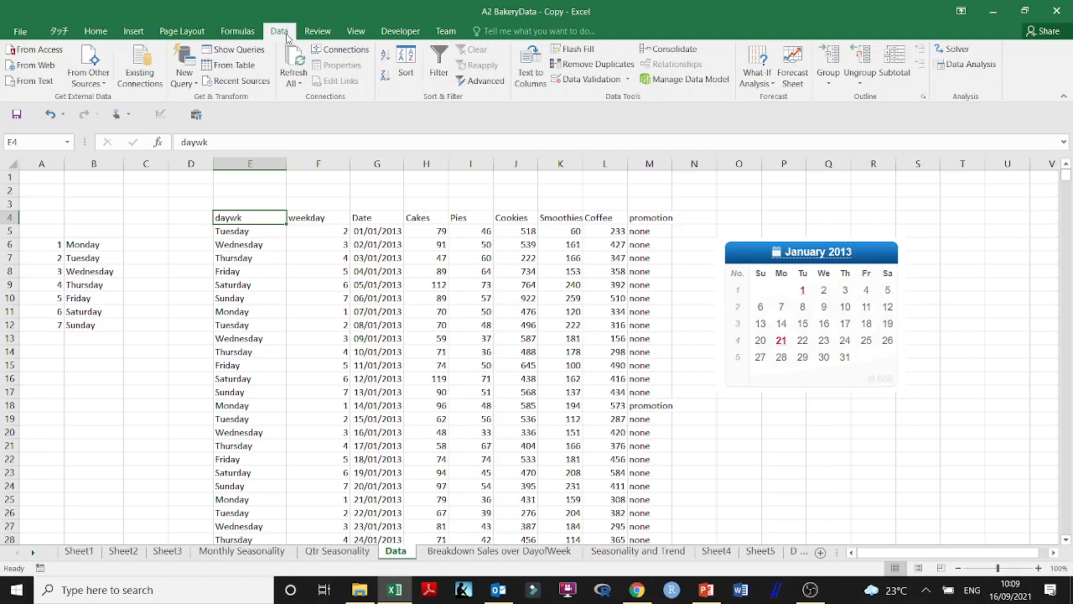
{"action": "left_click", "coordinate": [139, 32]}
{"action": "left_click", "coordinate": [22, 63]}
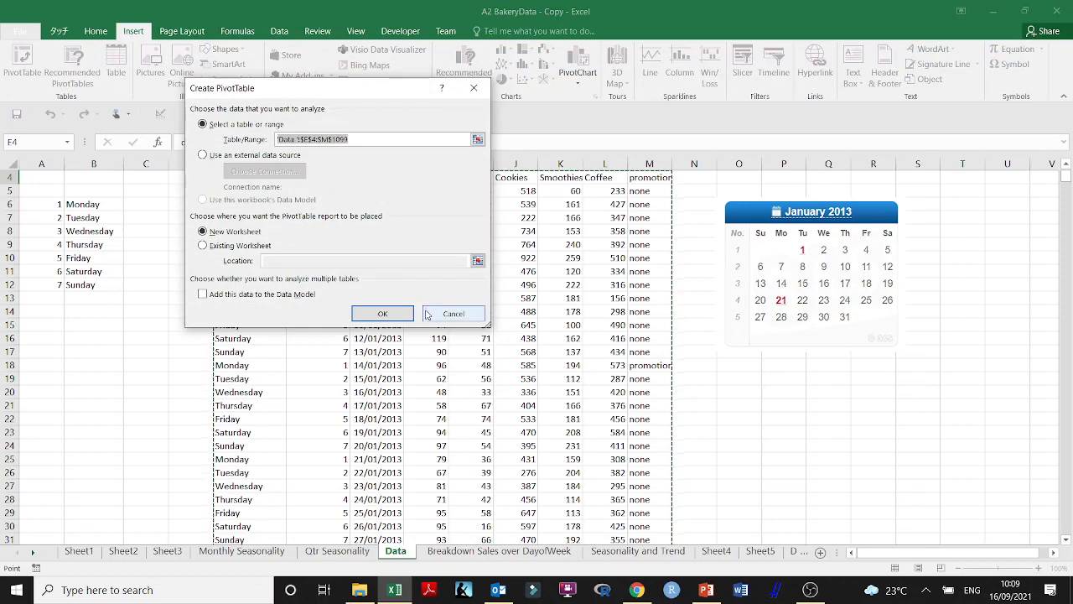
{"action": "left_click", "coordinate": [400, 315]}
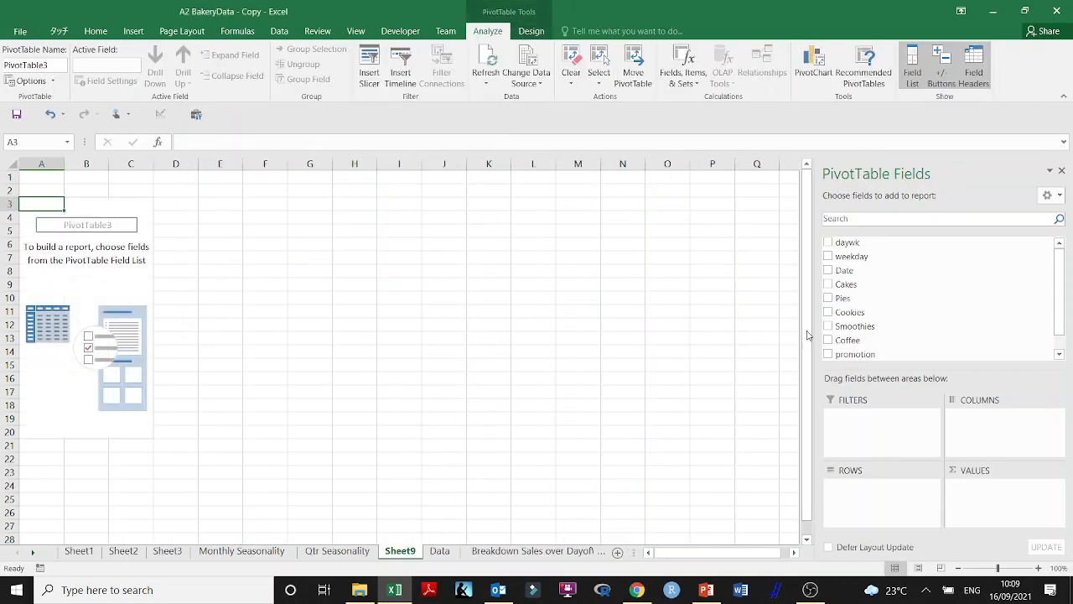
Add Date as the pivot table's rows and Cakes, Pies, Cookies, Smoothies and Coffee as its values
{"action": "left_click", "coordinate": [828, 270]}
{"action": "left_click", "coordinate": [828, 285]}
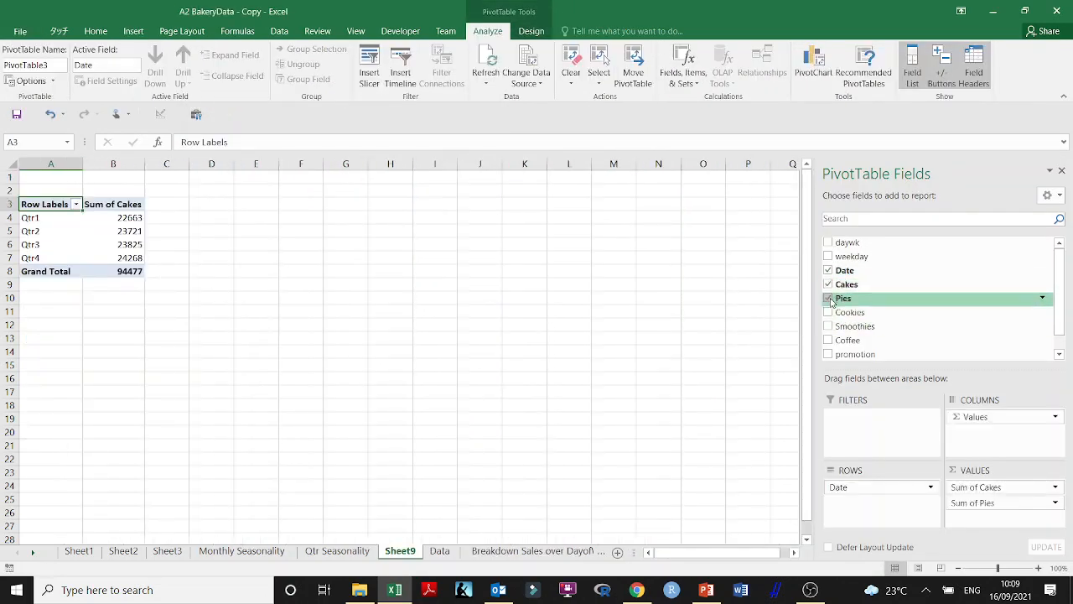
{"action": "left_click", "coordinate": [828, 298]}
{"action": "left_click", "coordinate": [829, 312]}
{"action": "left_click", "coordinate": [828, 326]}
{"action": "left_click", "coordinate": [828, 340]}
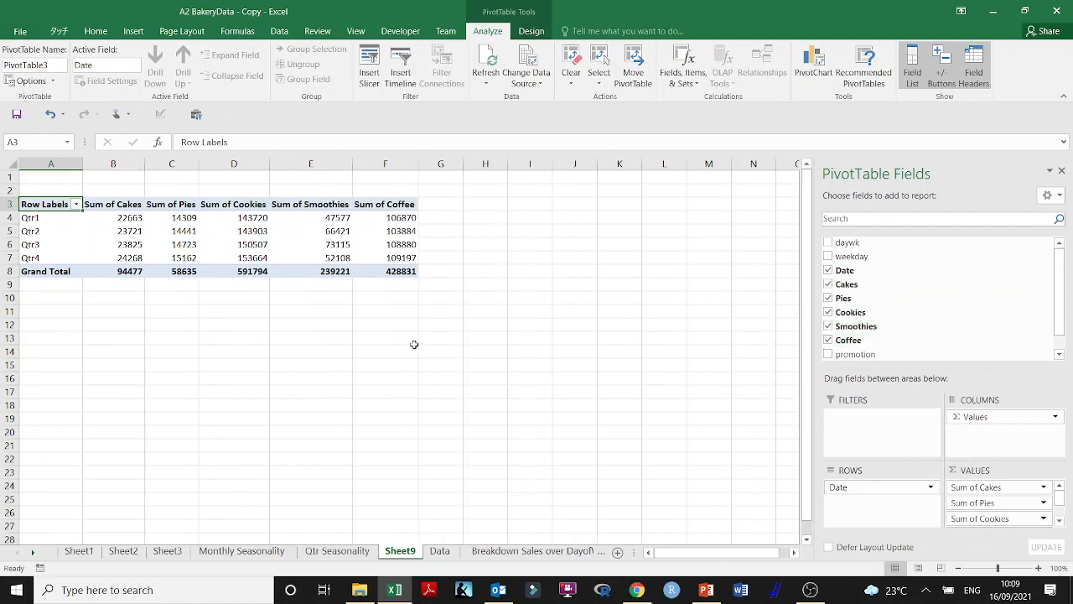
Summarize the Cakes and Pies values in the new pivot table by Average
{"action": "right_click", "coordinate": [136, 205]}
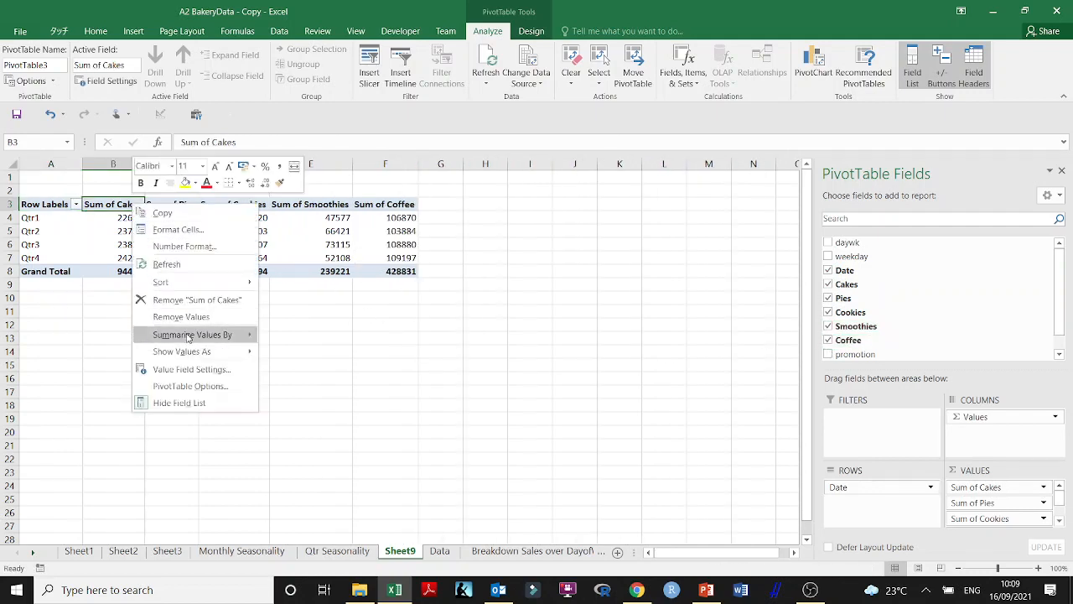
{"action": "mouse_move", "coordinate": [190, 336]}
{"action": "left_click", "coordinate": [293, 368]}
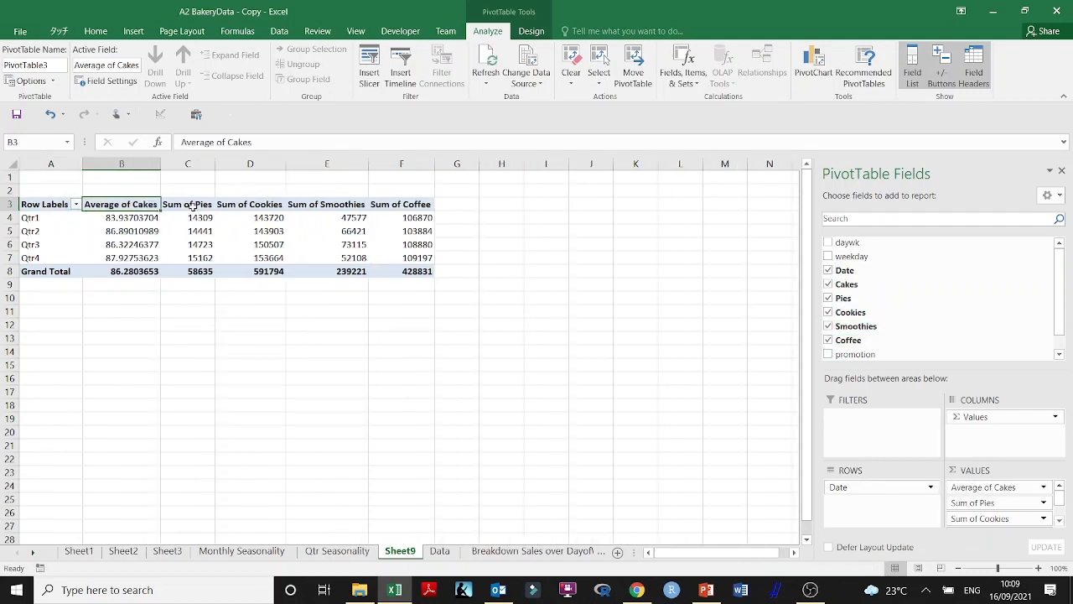
{"action": "right_click", "coordinate": [193, 208]}
{"action": "mouse_move", "coordinate": [285, 342]}
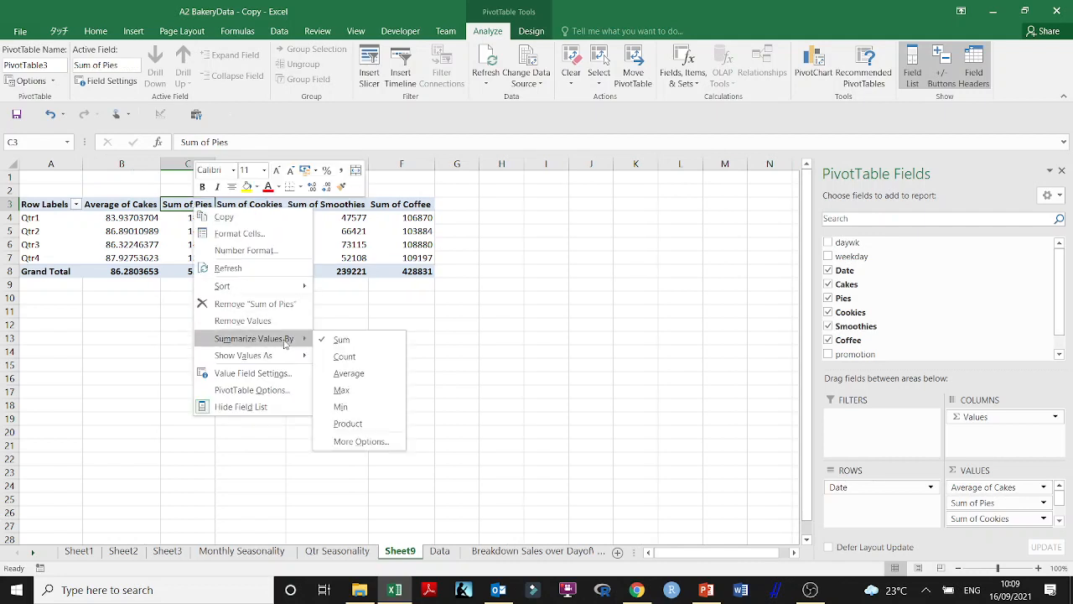
{"action": "left_click", "coordinate": [349, 373]}
Summarize the Cookies, Smoothies and Coffee values in the pivot table by Average
{"action": "right_click", "coordinate": [263, 206]}
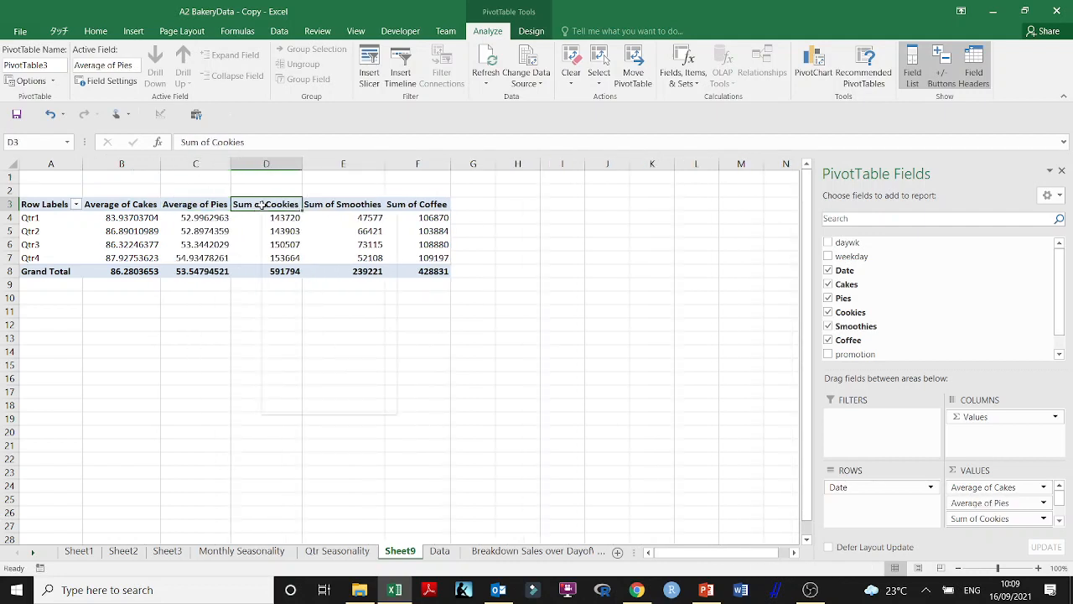
{"action": "mouse_move", "coordinate": [353, 337]}
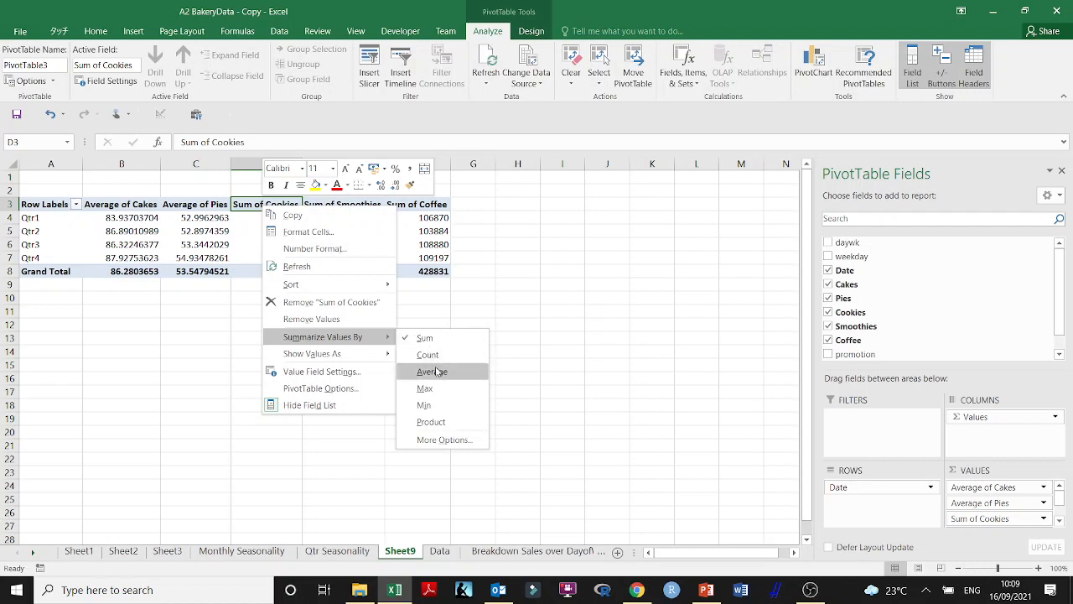
{"action": "left_click", "coordinate": [433, 371]}
{"action": "right_click", "coordinate": [348, 207]}
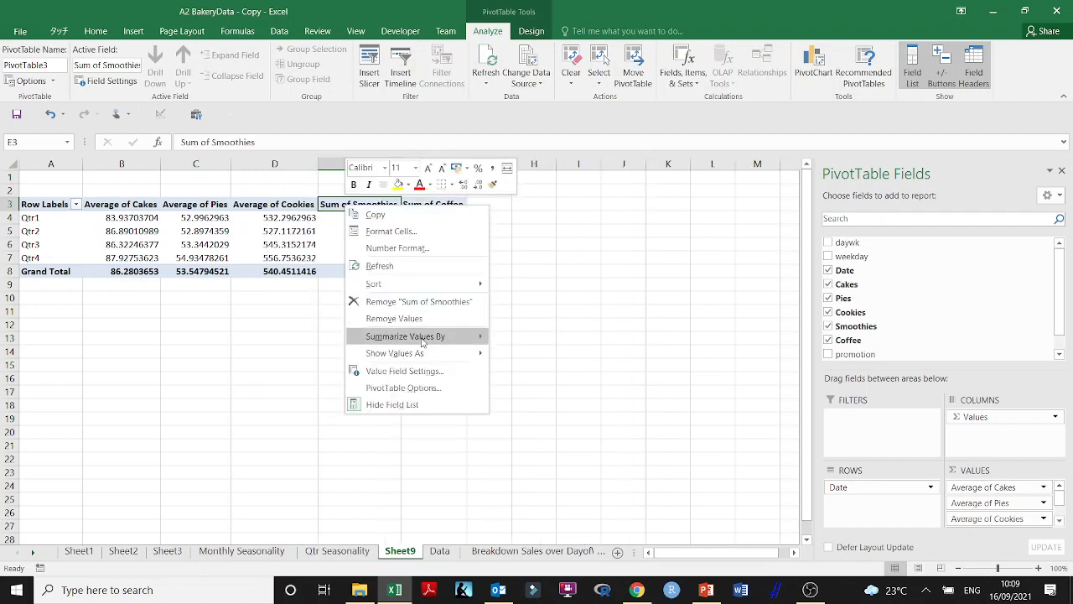
{"action": "mouse_move", "coordinate": [420, 337]}
{"action": "left_click", "coordinate": [541, 373]}
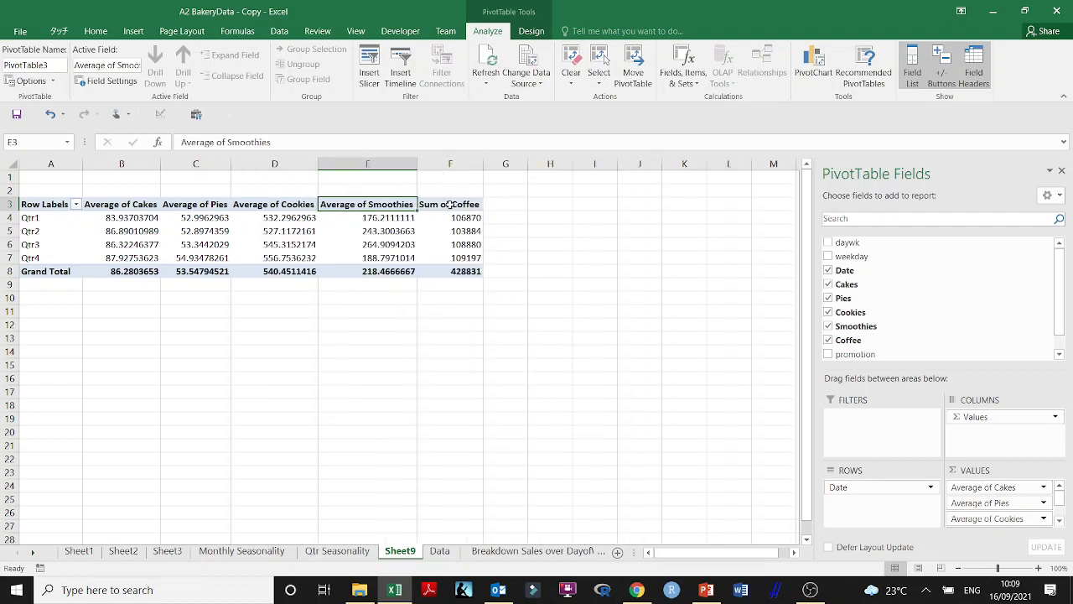
{"action": "right_click", "coordinate": [450, 204]}
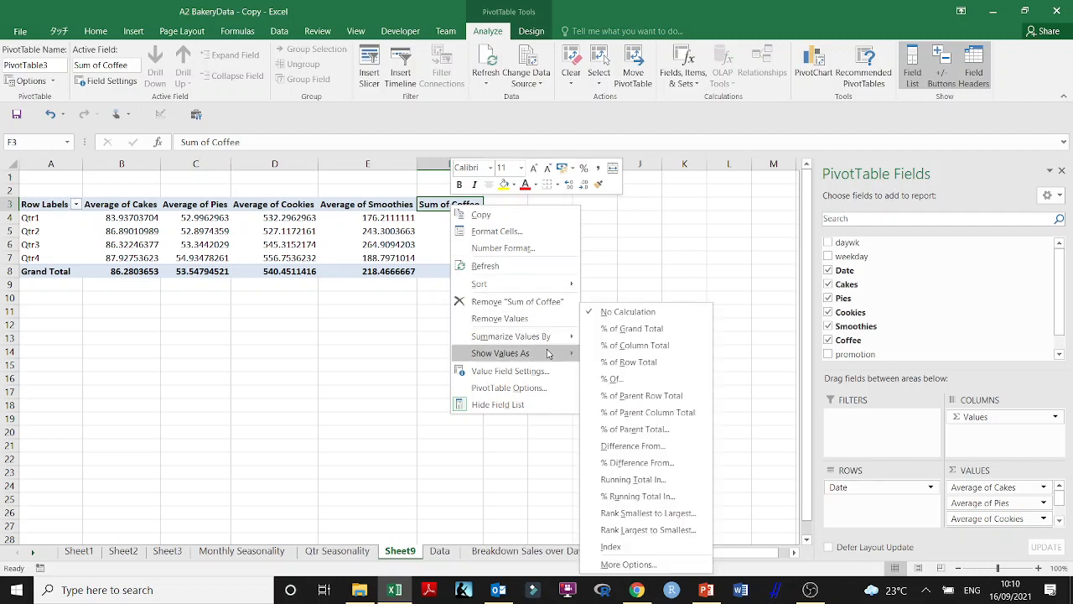
{"action": "mouse_move", "coordinate": [556, 340]}
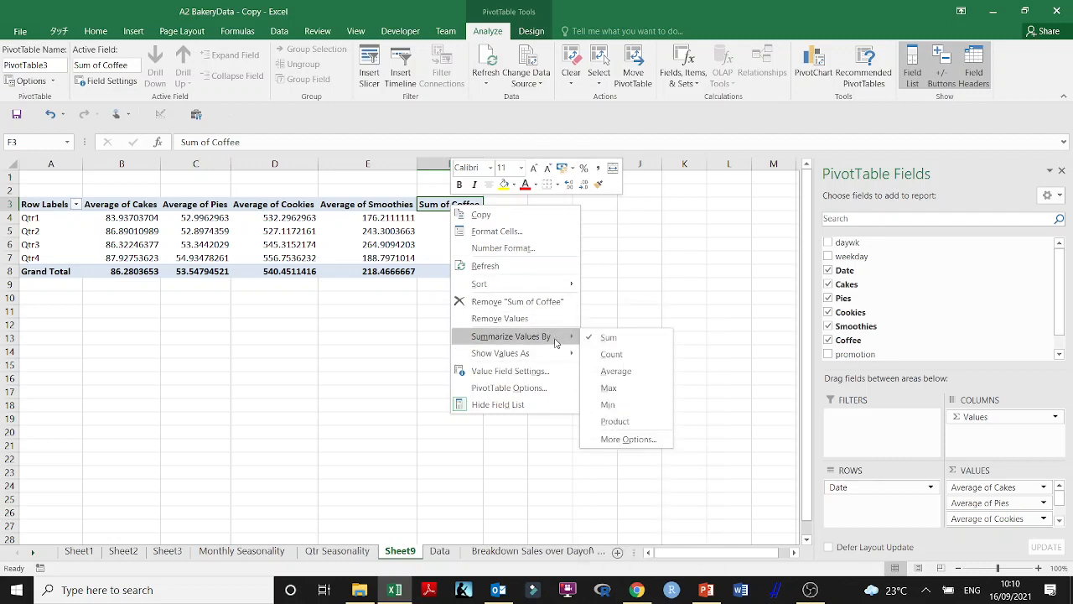
{"action": "left_click", "coordinate": [616, 371]}
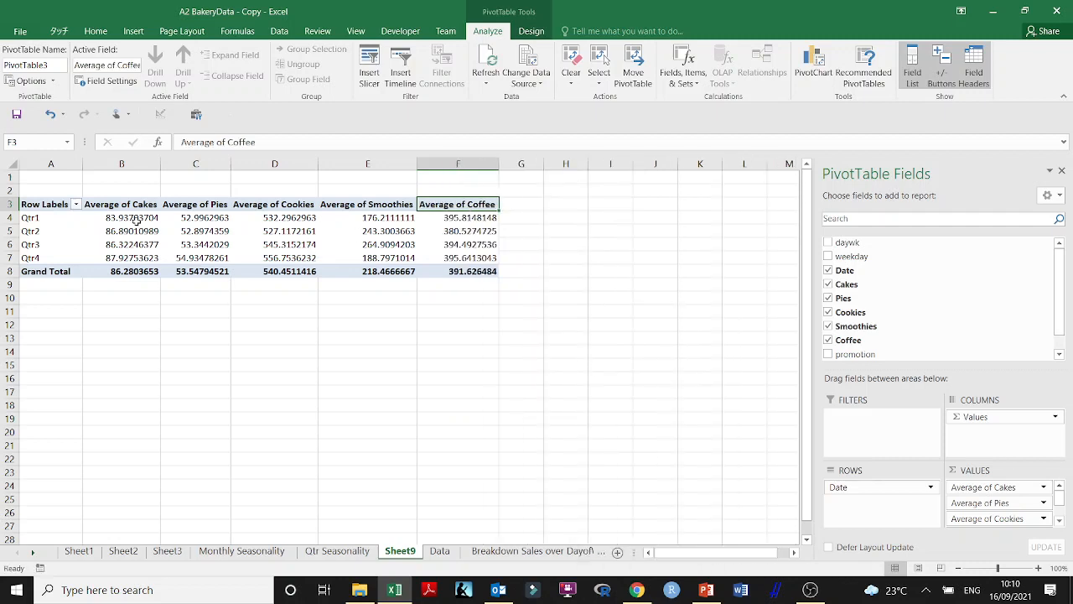
Regroup the pivot table's date row labels by Years only, deselecting Quarters
{"action": "left_click", "coordinate": [42, 218]}
{"action": "right_click", "coordinate": [43, 219]}
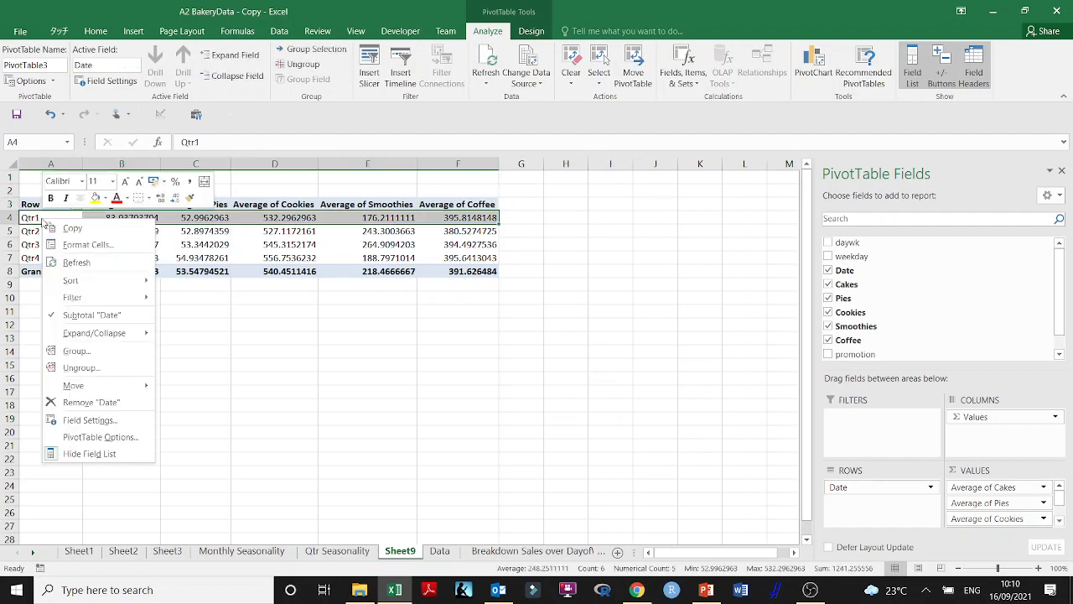
{"action": "left_click", "coordinate": [94, 349]}
{"action": "left_click", "coordinate": [35, 379]}
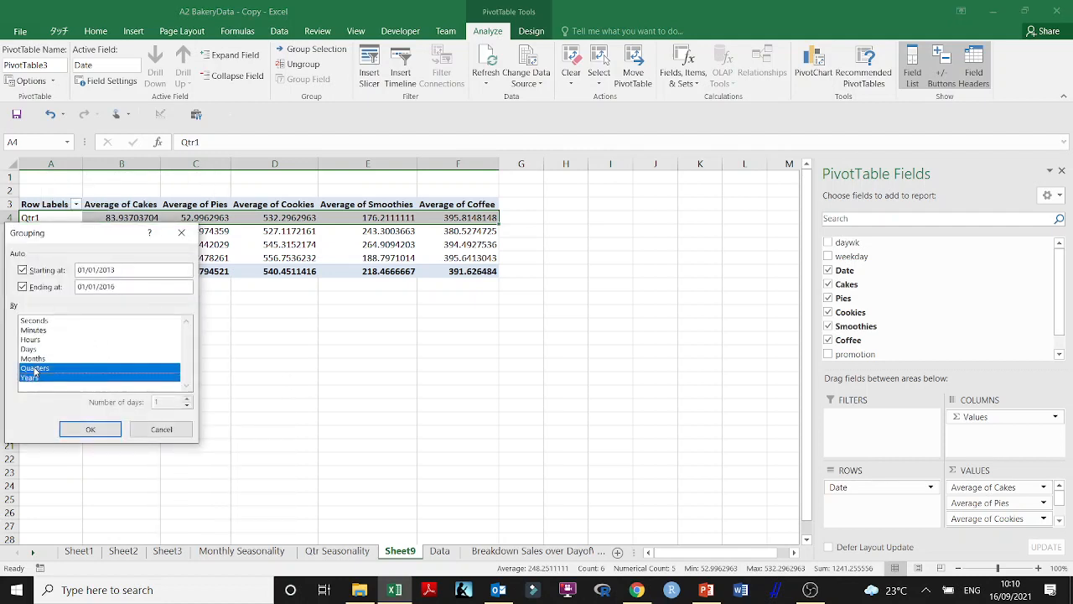
{"action": "left_click", "coordinate": [36, 369]}
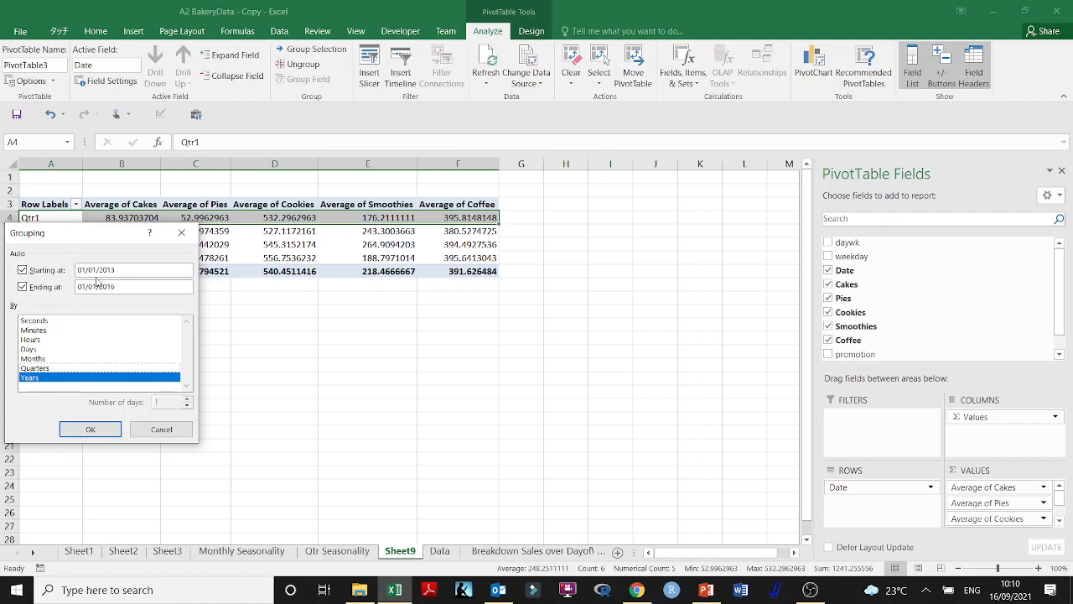
{"action": "left_click", "coordinate": [90, 428]}
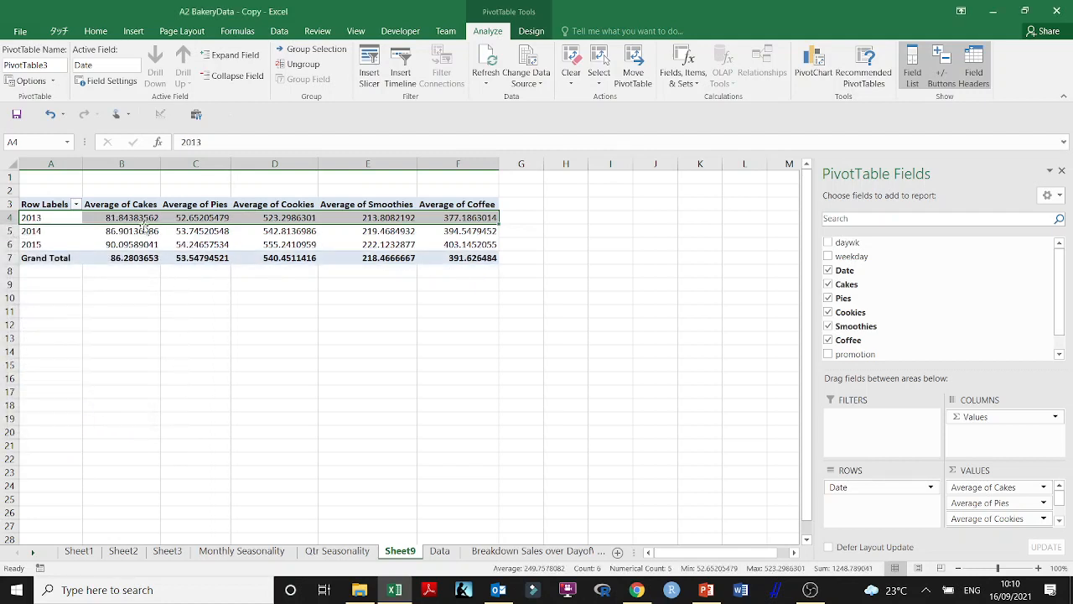
Reduce the decimals of the yearly averages in B4:F6 to two places
{"action": "left_click_drag", "start_coordinate": [139, 220], "coordinate": [452, 242]}
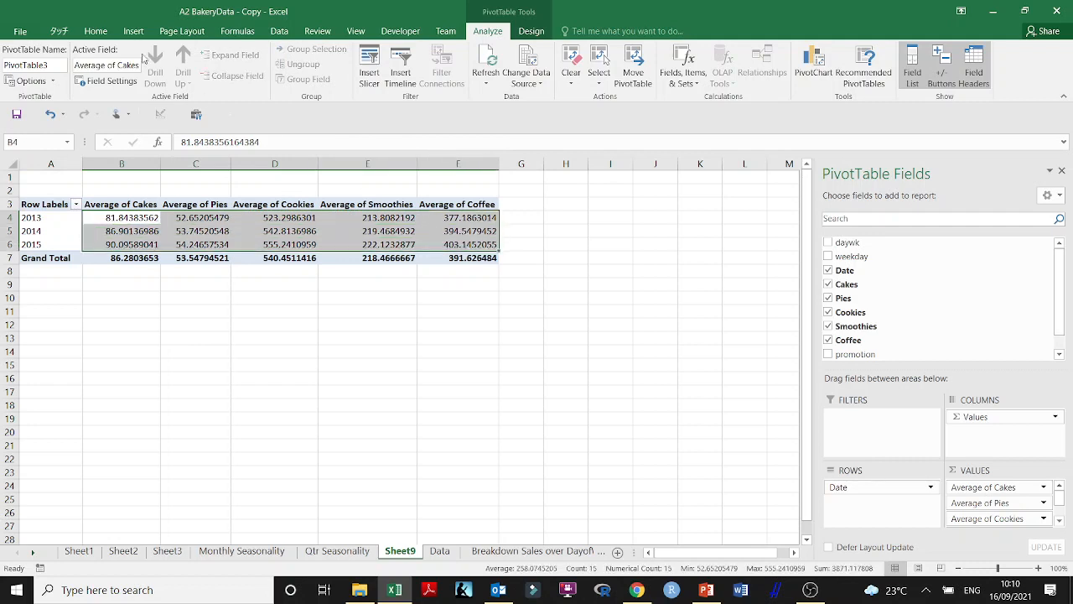
{"action": "left_click", "coordinate": [95, 31]}
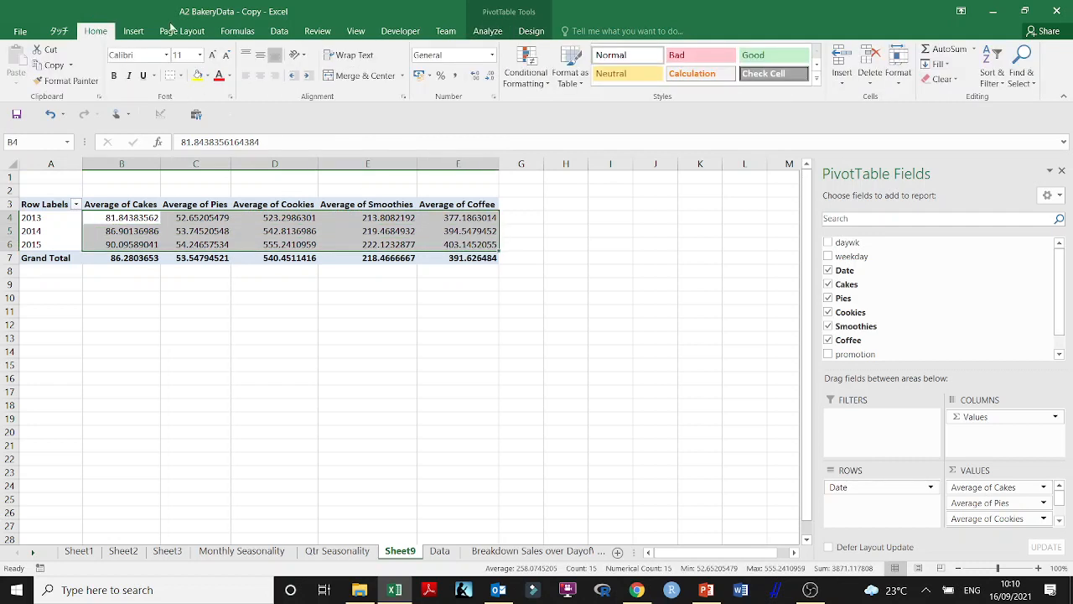
{"action": "left_click", "coordinate": [491, 76]}
{"action": "left_click", "coordinate": [491, 76]}
{"action": "left_click", "coordinate": [491, 77]}
{"action": "left_click", "coordinate": [491, 77]}
{"action": "left_click", "coordinate": [491, 76]}
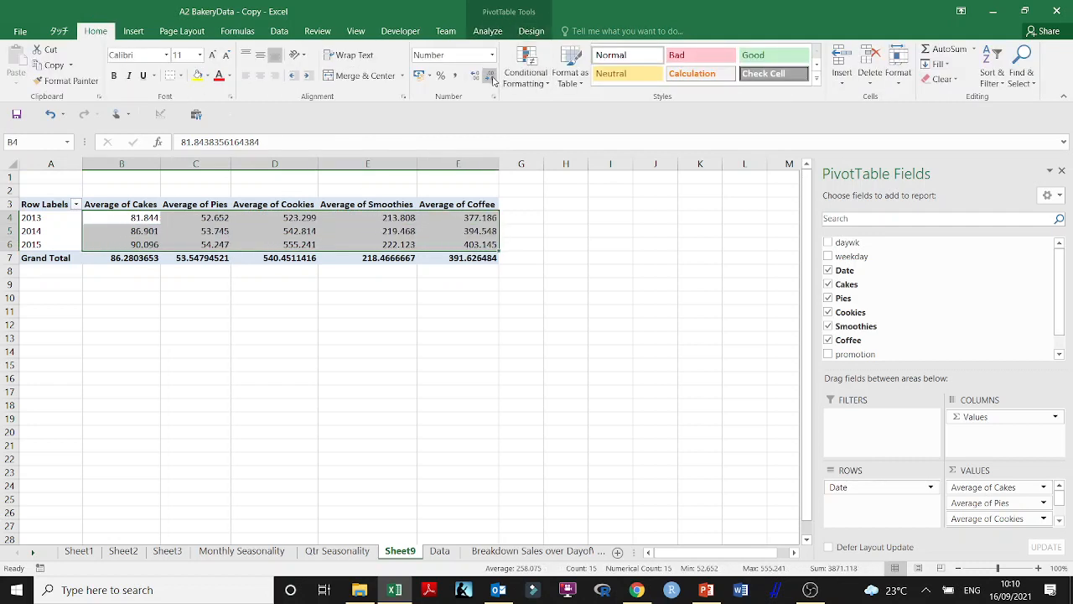
{"action": "left_click", "coordinate": [491, 76]}
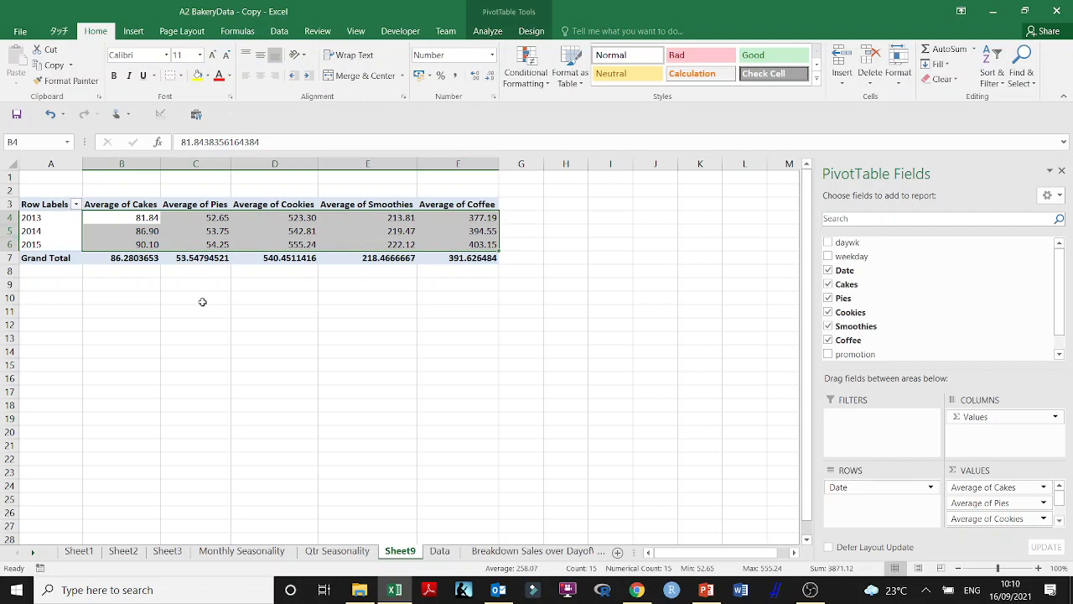
Insert a Line with Markers PivotChart from the yearly averages pivot table
{"action": "left_click", "coordinate": [205, 234]}
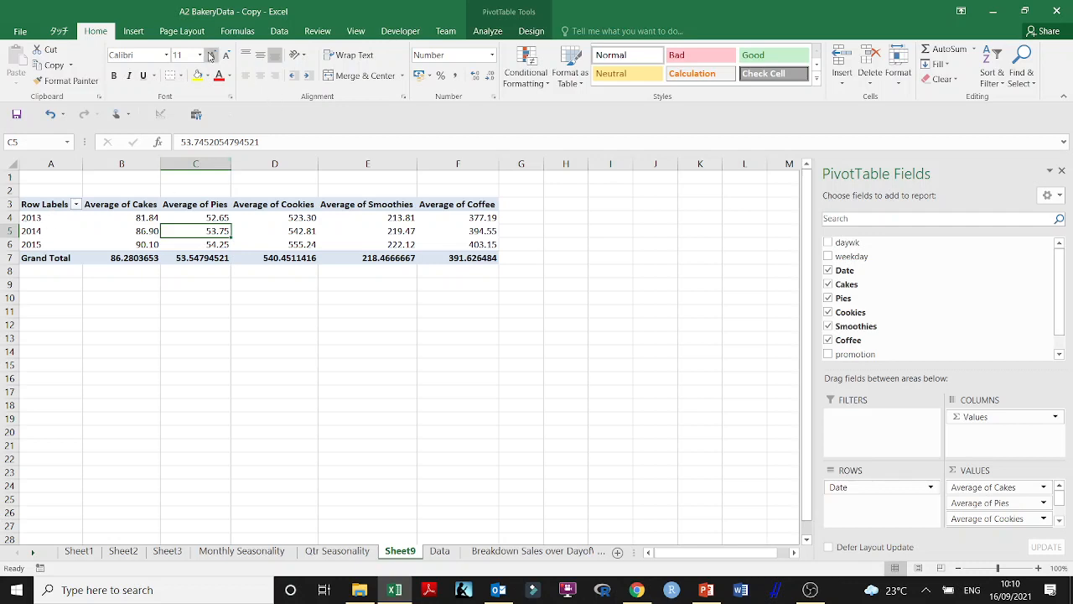
{"action": "left_click", "coordinate": [136, 32]}
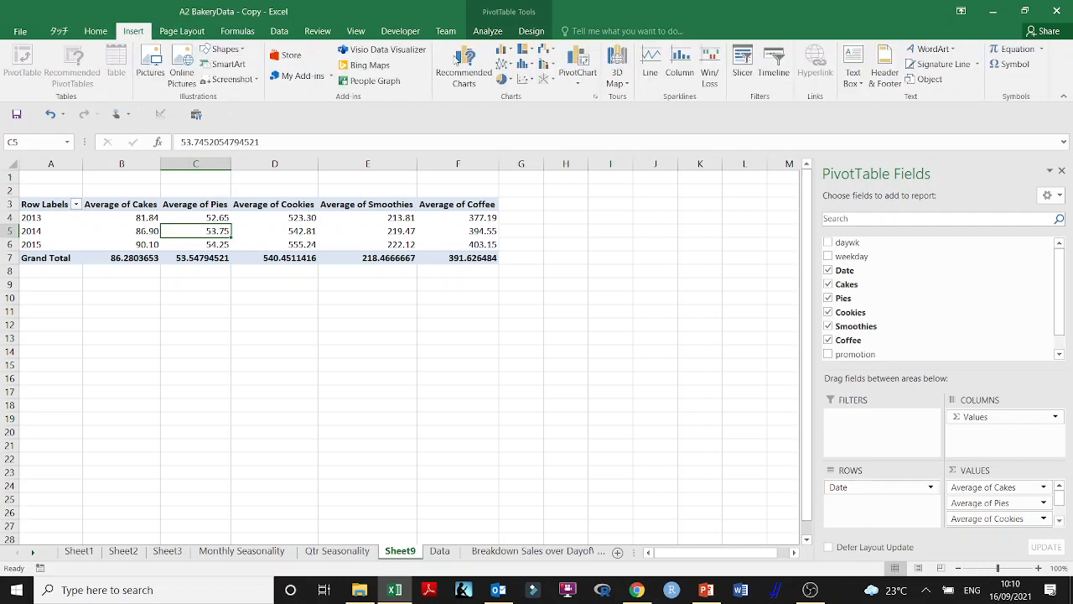
{"action": "left_click", "coordinate": [593, 99]}
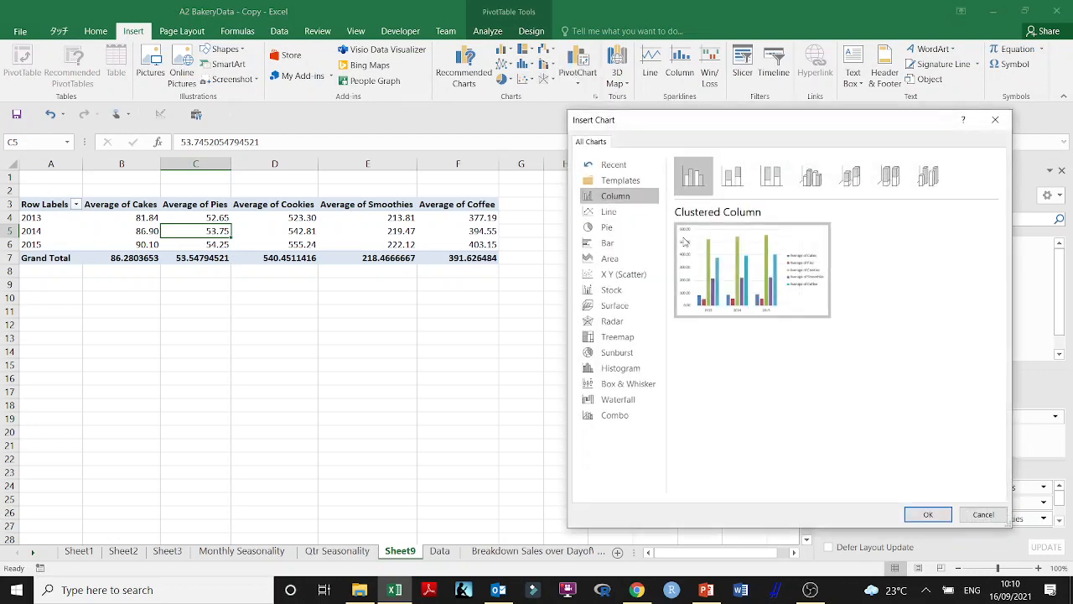
{"action": "left_click", "coordinate": [608, 212]}
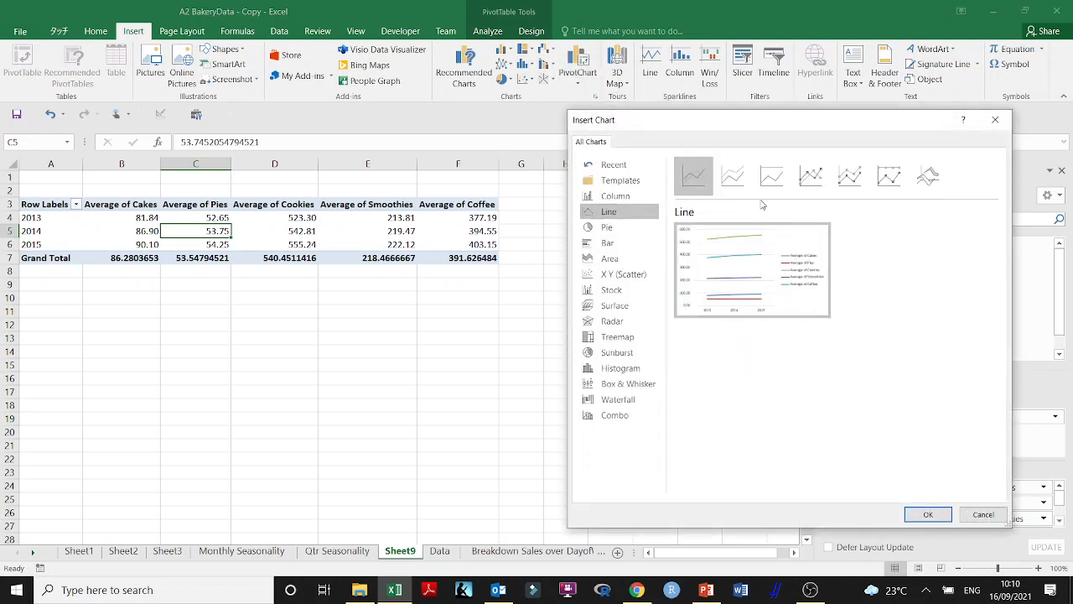
{"action": "left_click", "coordinate": [810, 176]}
{"action": "left_click", "coordinate": [928, 514]}
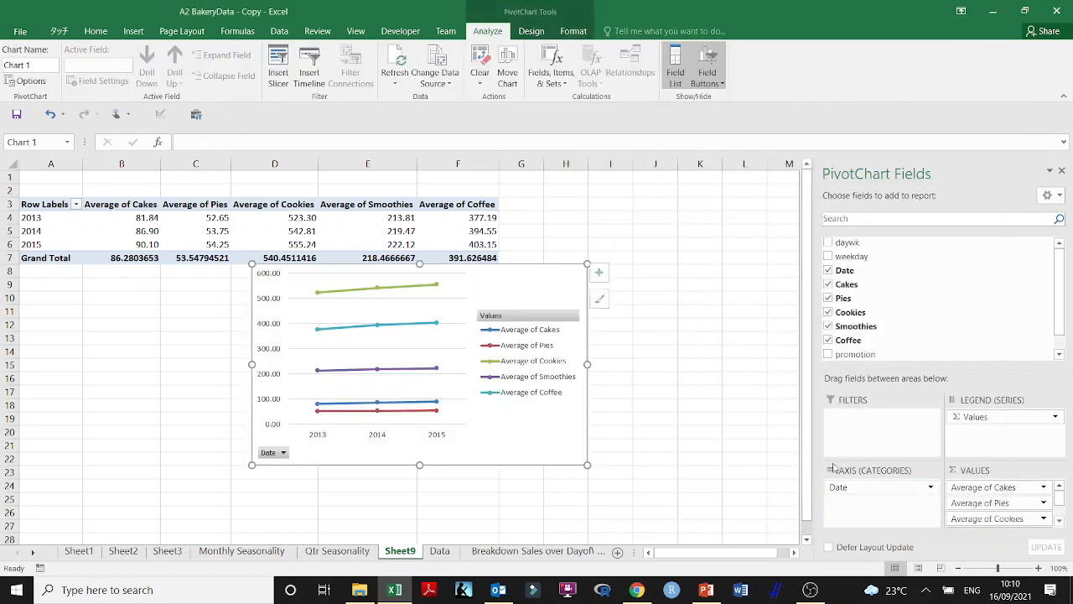
Place the PivotChart beside the pivot table, enlarged to span about columns G to Q, and hide the field list
{"action": "left_click_drag", "start_coordinate": [554, 264], "coordinate": [449, 212]}
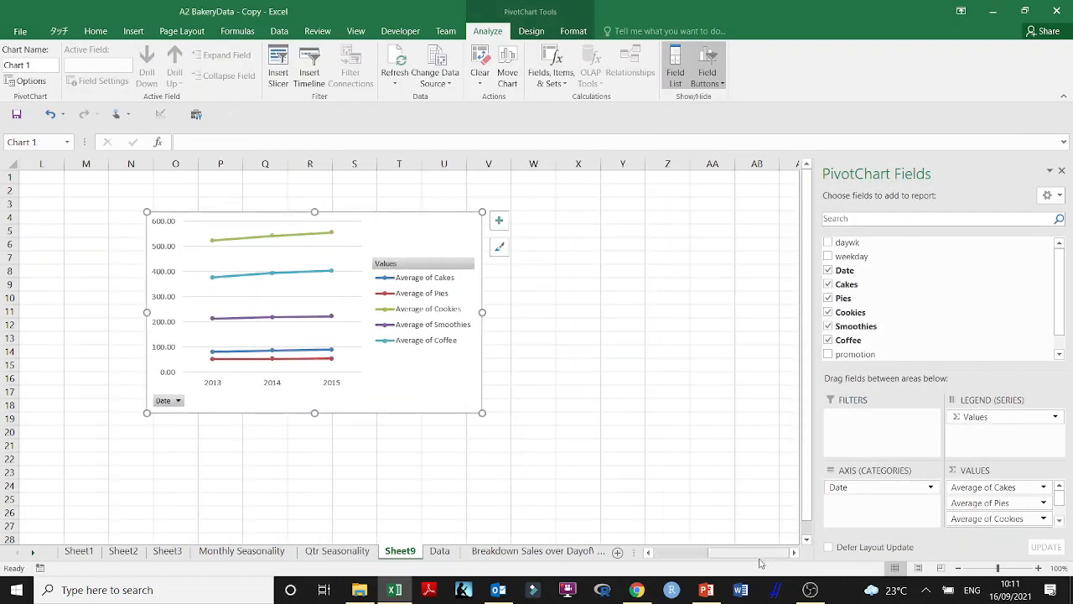
{"action": "left_click_drag", "start_coordinate": [755, 553], "coordinate": [717, 557]}
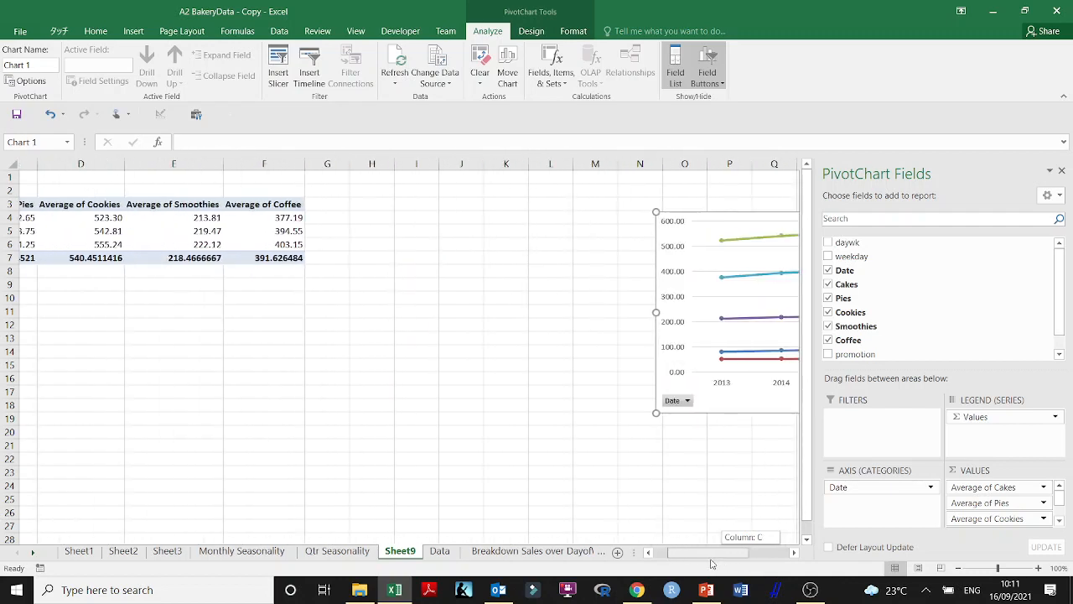
{"action": "left_click_drag", "start_coordinate": [409, 368], "coordinate": [383, 378]}
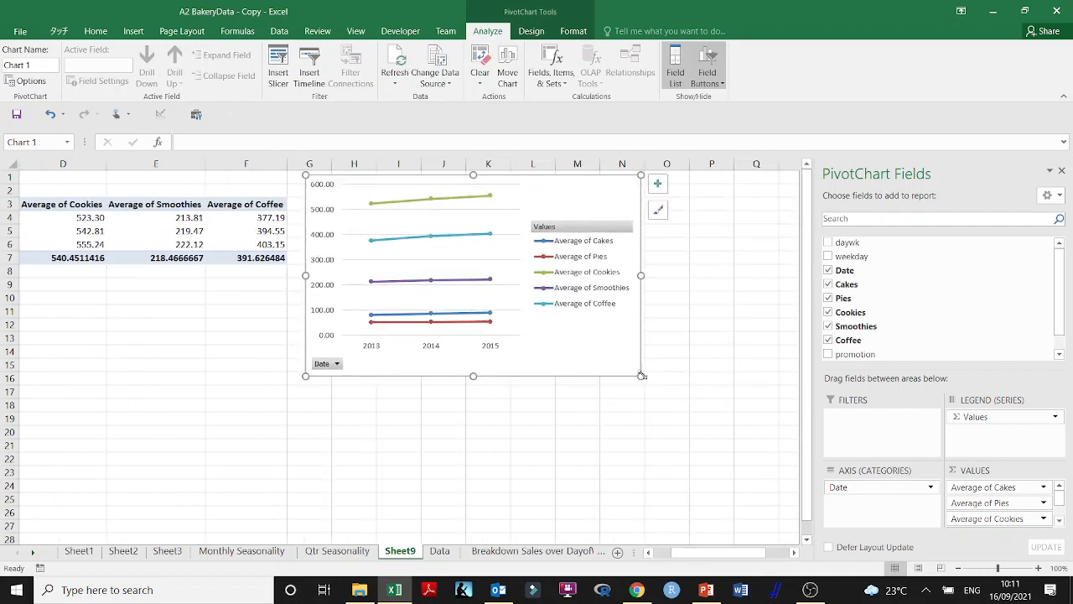
{"action": "left_click_drag", "start_coordinate": [642, 376], "coordinate": [760, 405]}
{"action": "left_click_drag", "start_coordinate": [726, 555], "coordinate": [715, 556]}
{"action": "left_click", "coordinate": [1061, 171]}
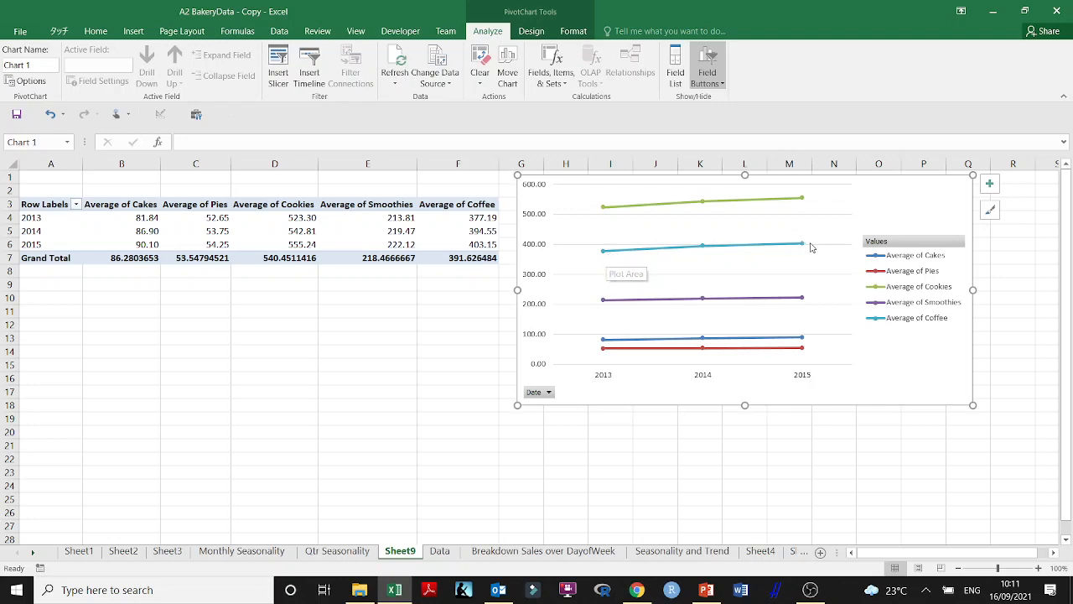
Examine the yearly points of the product lines for a trend, and switch to the Compound Annual Growth Rate slide in PowerPoint
{"action": "mouse_move", "coordinate": [708, 304]}
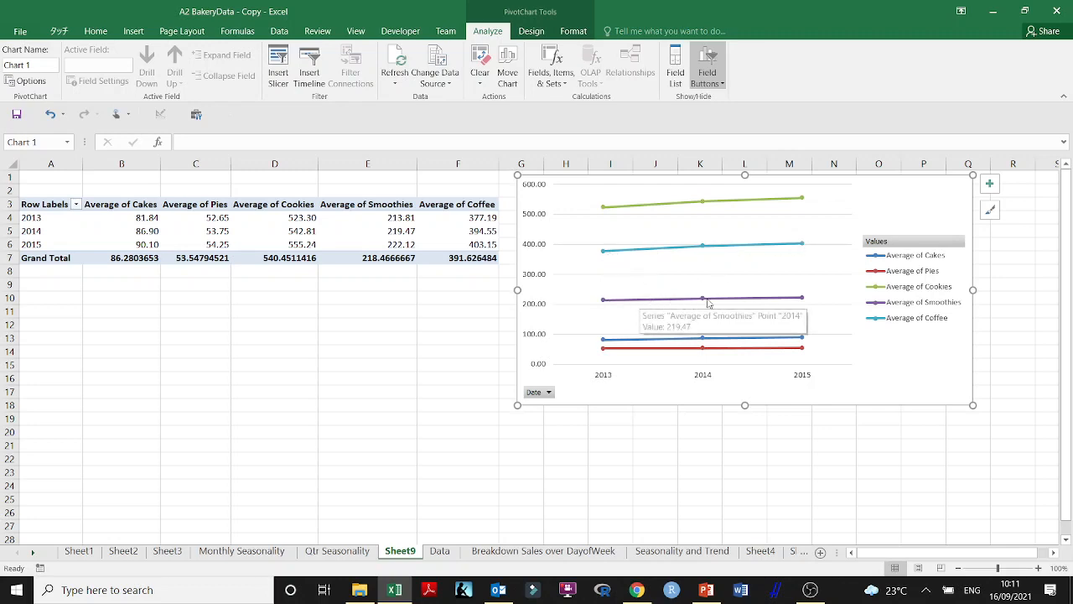
{"action": "mouse_move", "coordinate": [793, 302]}
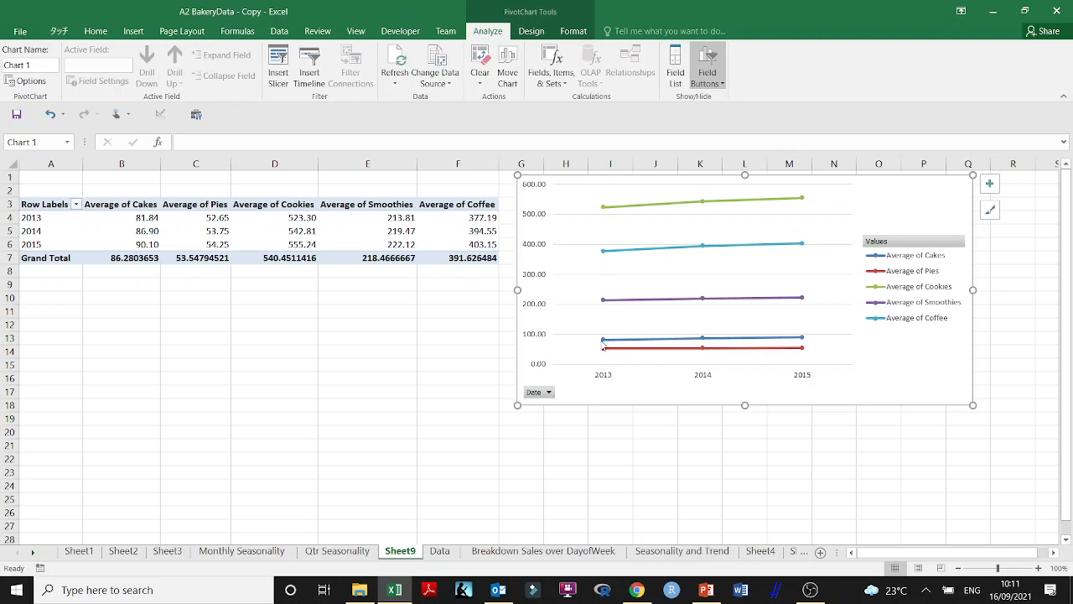
{"action": "mouse_move", "coordinate": [603, 342]}
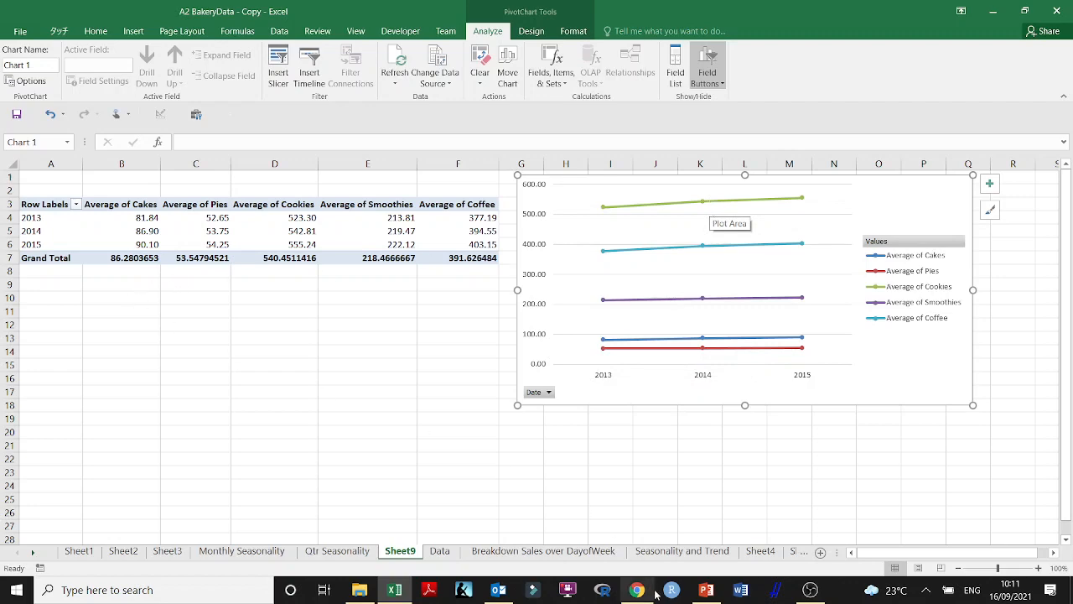
{"action": "left_click", "coordinate": [706, 590]}
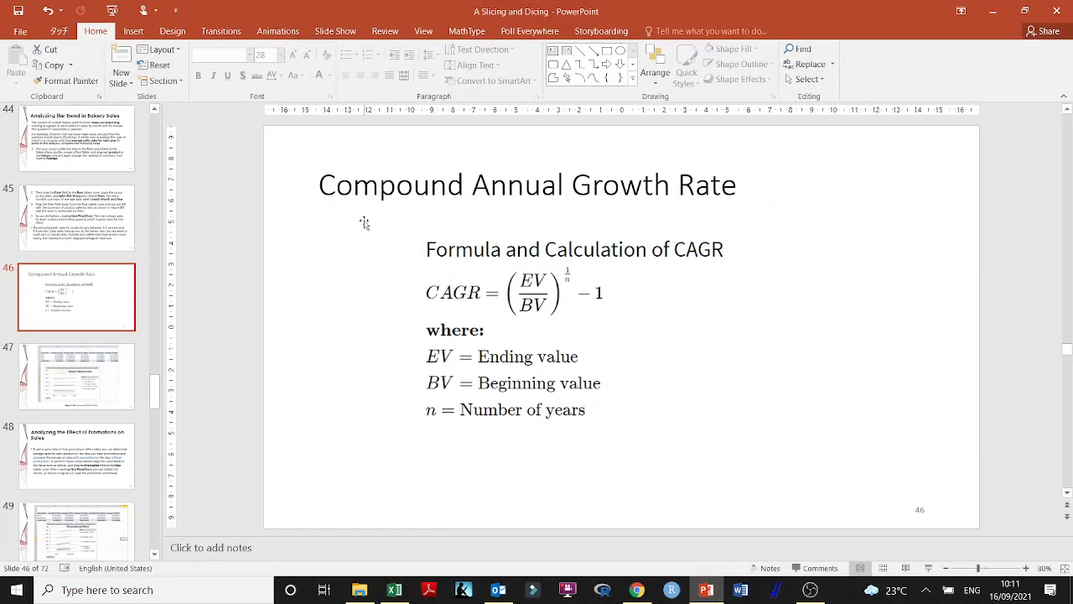
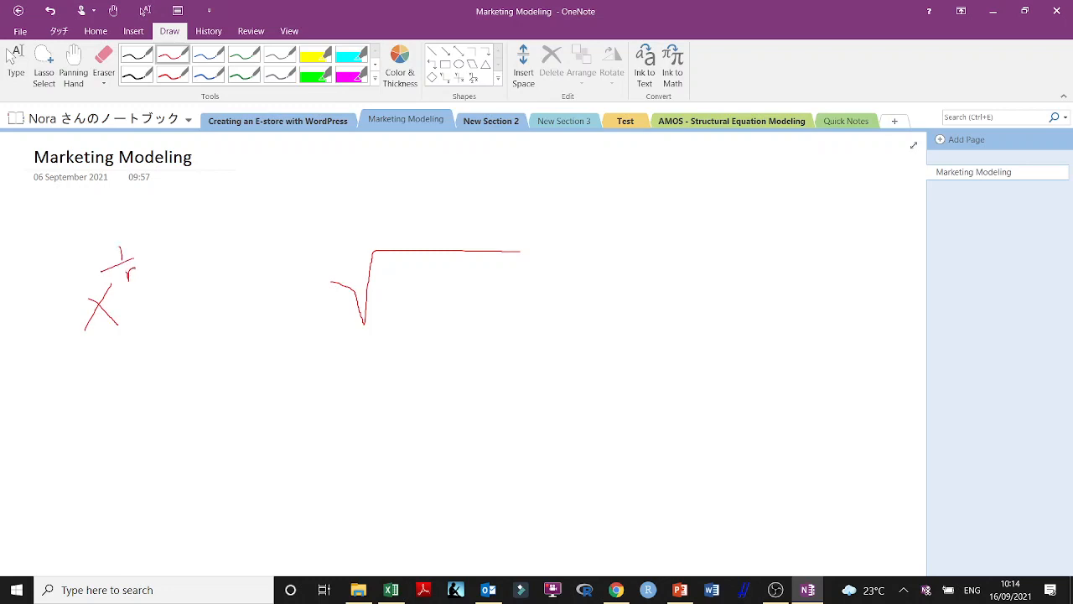
Complete the handwritten identity x^(1/n) = n-th root of x on the OneNote page
{"action": "mouse_move", "coordinate": [218, 306]}
{"action": "left_mouse_down"}
{"action": "mouse_move", "coordinate": [265, 303]}
{"action": "mouse_move", "coordinate": [267, 322]}
{"action": "left_mouse_up"}
{"action": "mouse_move", "coordinate": [318, 242]}
{"action": "left_mouse_down"}
{"action": "mouse_move", "coordinate": [321, 257]}
{"action": "mouse_move", "coordinate": [344, 242]}
{"action": "mouse_move", "coordinate": [356, 264]}
{"action": "left_mouse_up"}
{"action": "mouse_move", "coordinate": [439, 279]}
{"action": "left_mouse_down"}
{"action": "mouse_move", "coordinate": [419, 311]}
{"action": "mouse_move", "coordinate": [453, 305]}
{"action": "left_mouse_up"}
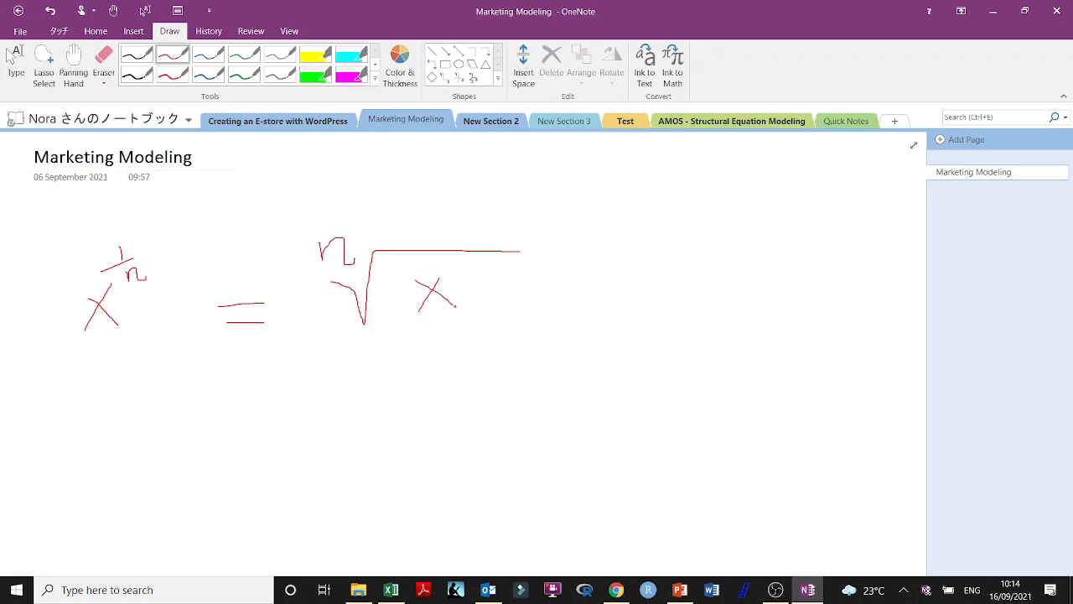
Handwrite the example x^(1/2) = square root of x below the general identity, then rework its exponent and root index
{"action": "mouse_move", "coordinate": [115, 416]}
{"action": "left_mouse_down"}
{"action": "mouse_move", "coordinate": [97, 464]}
{"action": "mouse_move", "coordinate": [129, 471]}
{"action": "left_mouse_up"}
{"action": "left_click_drag", "start_coordinate": [132, 368], "coordinate": [152, 403]}
{"action": "mouse_move", "coordinate": [234, 420]}
{"action": "left_mouse_down"}
{"action": "mouse_move", "coordinate": [254, 418]}
{"action": "mouse_move", "coordinate": [250, 432]}
{"action": "mouse_move", "coordinate": [335, 402]}
{"action": "mouse_move", "coordinate": [457, 401]}
{"action": "left_mouse_up"}
{"action": "left_click_drag", "start_coordinate": [294, 401], "coordinate": [308, 417]}
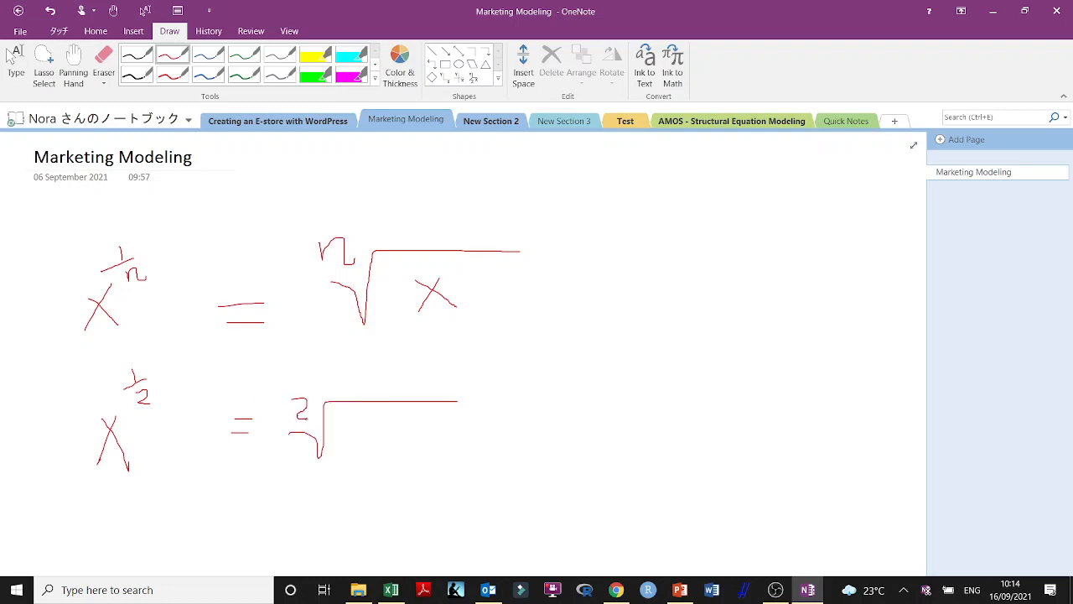
{"action": "mouse_move", "coordinate": [373, 424]}
{"action": "left_mouse_down"}
{"action": "mouse_move", "coordinate": [355, 448]}
{"action": "mouse_move", "coordinate": [366, 435]}
{"action": "mouse_move", "coordinate": [380, 448]}
{"action": "left_mouse_up"}
{"action": "left_click_drag", "start_coordinate": [145, 402], "coordinate": [129, 419]}
{"action": "mouse_move", "coordinate": [297, 401]}
{"action": "left_mouse_down"}
{"action": "mouse_move", "coordinate": [310, 416]}
{"action": "mouse_move", "coordinate": [285, 425]}
{"action": "left_mouse_up"}
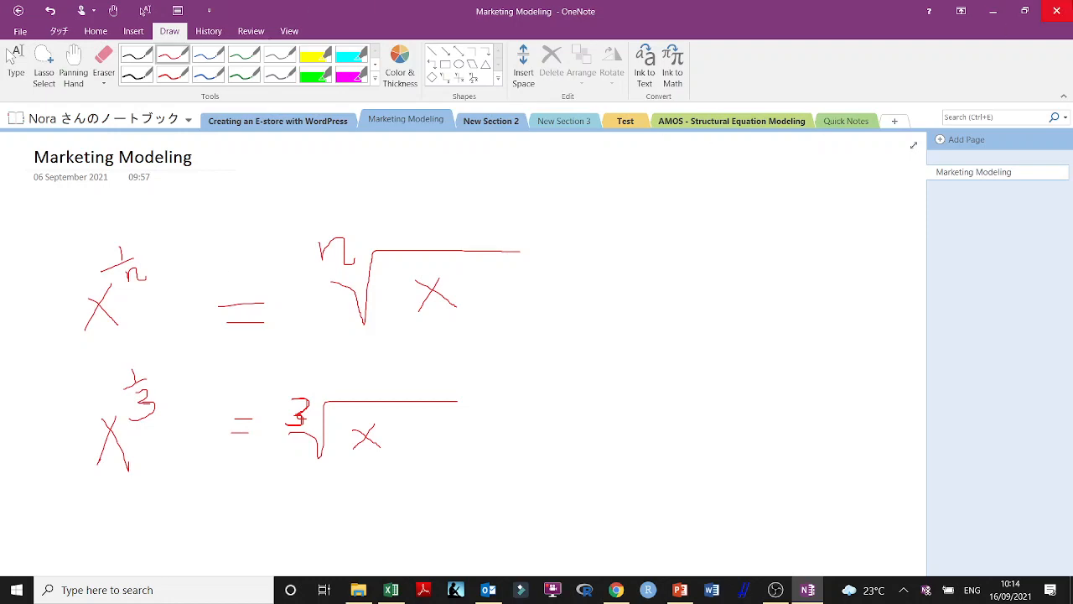
Examine the formula on the Compound Annual Growth Rate slide in PowerPoint, and switch to the Excel workbook
{"action": "left_click", "coordinate": [993, 11]}
{"action": "scroll", "coordinate": [102, 409], "scroll_direction": "down", "scroll_amount": 10}
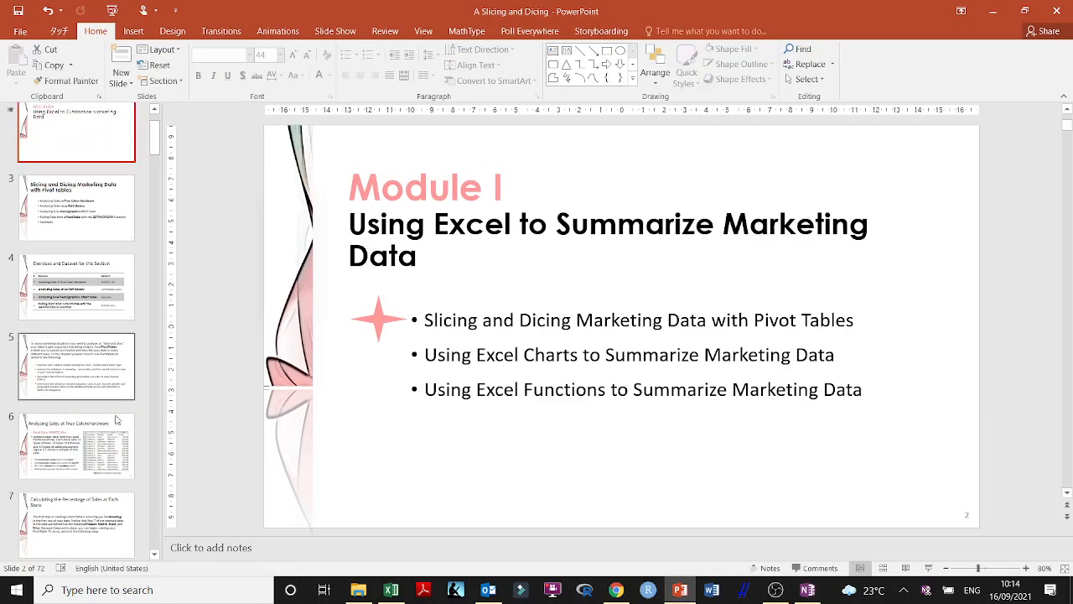
{"action": "scroll", "coordinate": [102, 410], "scroll_direction": "down", "scroll_amount": 9}
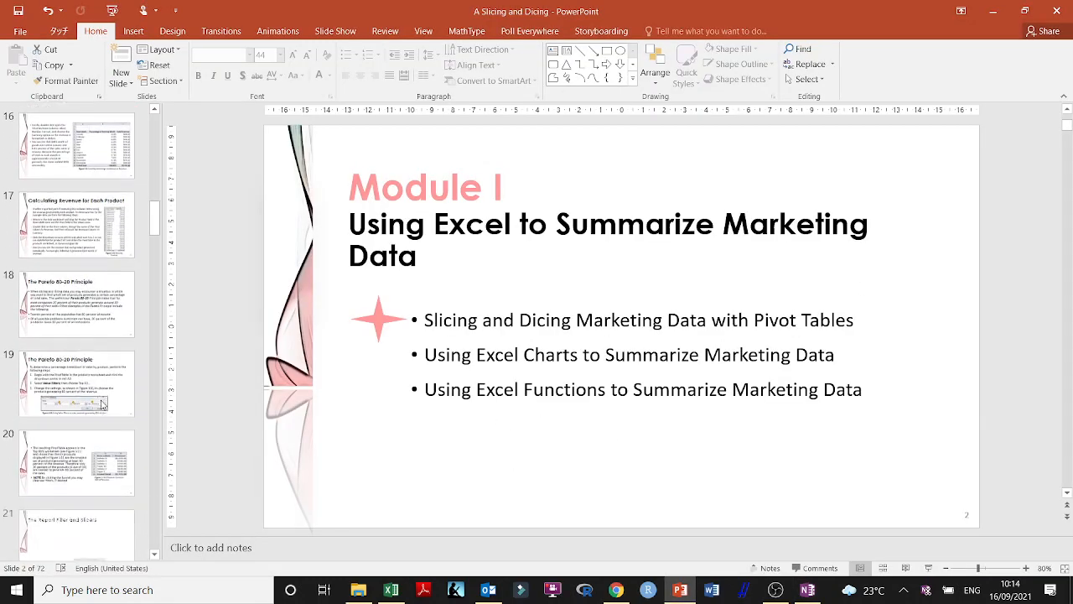
{"action": "scroll", "coordinate": [102, 406], "scroll_direction": "down", "scroll_amount": 3}
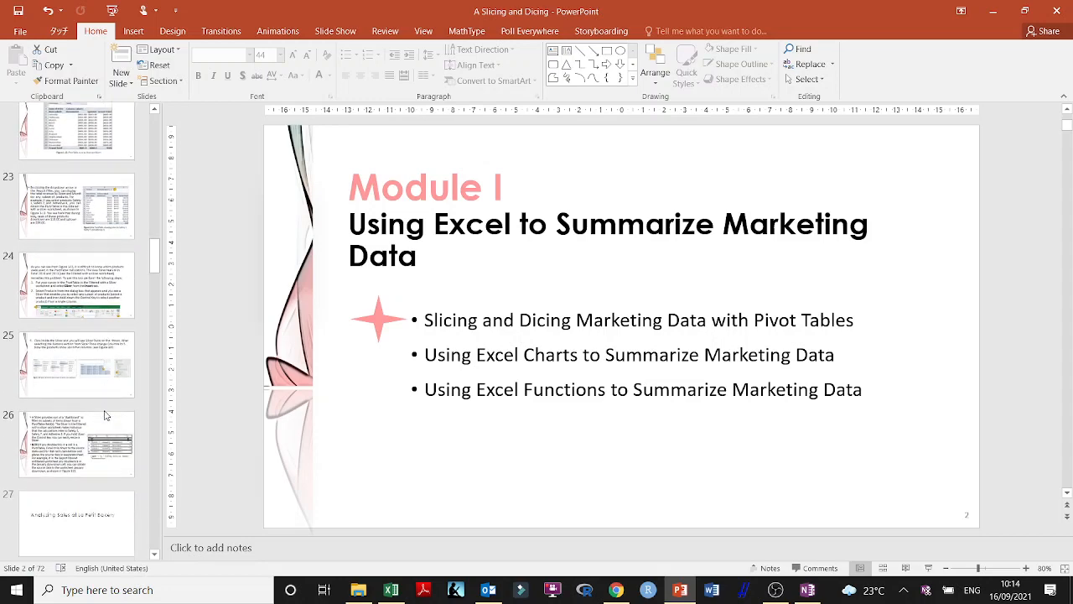
{"action": "scroll", "coordinate": [106, 414], "scroll_direction": "down", "scroll_amount": 10}
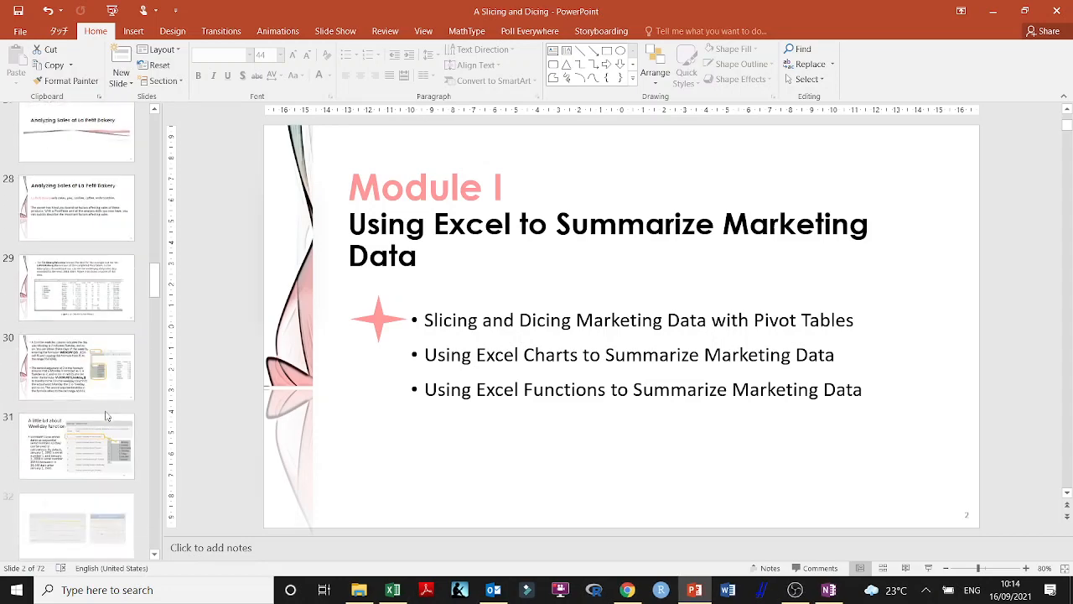
{"action": "scroll", "coordinate": [124, 416], "scroll_direction": "down", "scroll_amount": 8}
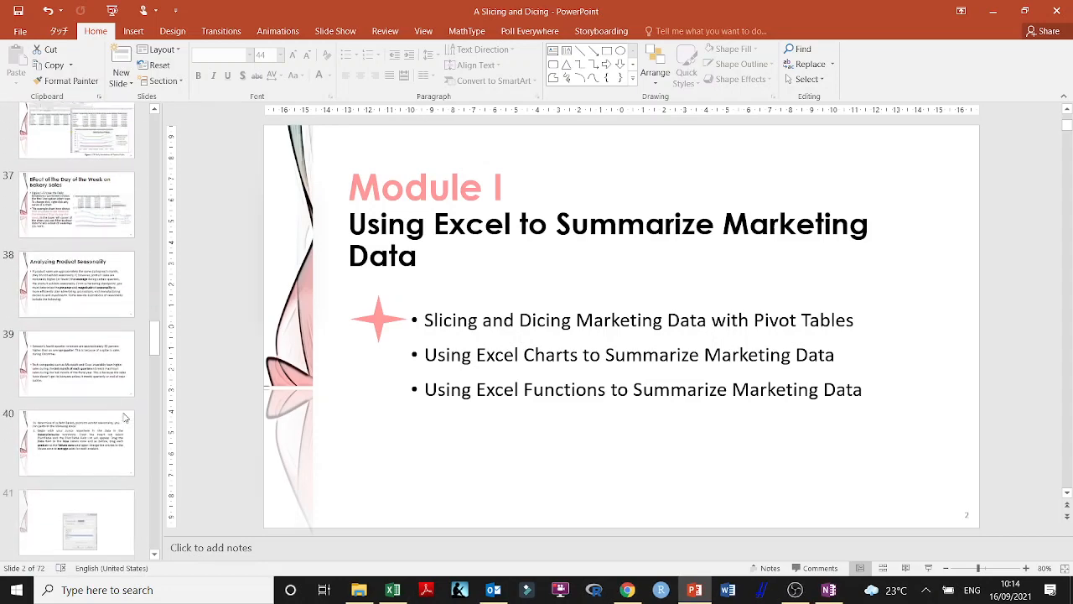
{"action": "scroll", "coordinate": [124, 417], "scroll_direction": "down", "scroll_amount": 3}
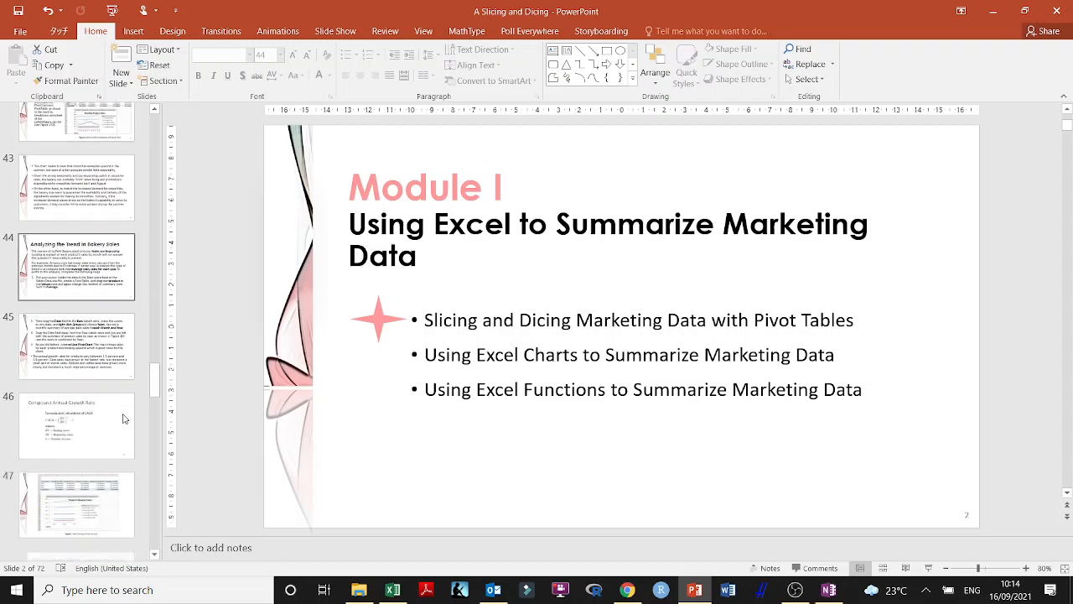
{"action": "left_click", "coordinate": [109, 336]}
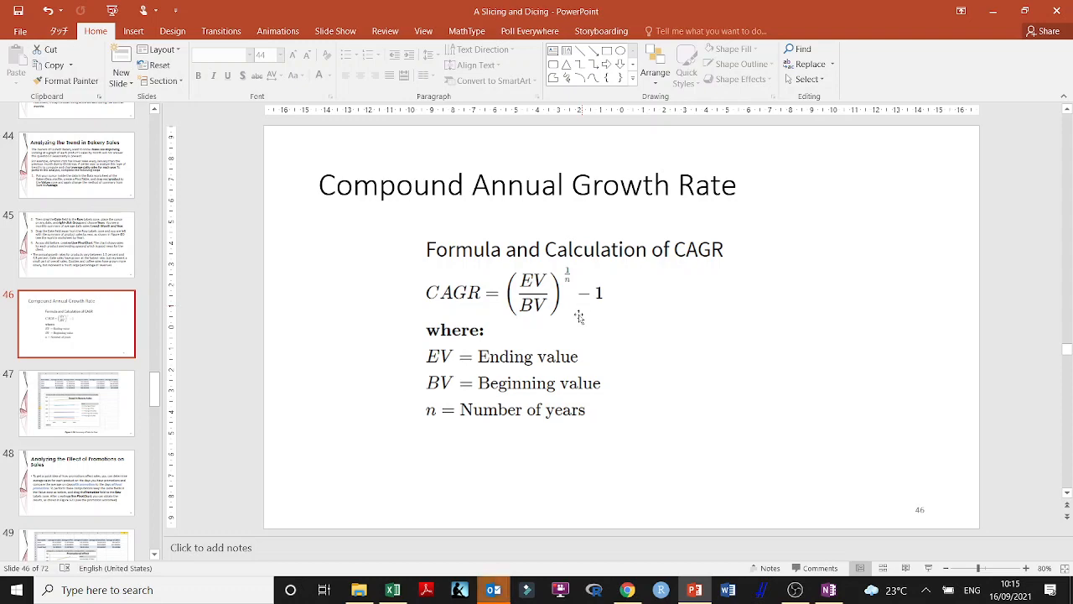
{"action": "left_click", "coordinate": [401, 595]}
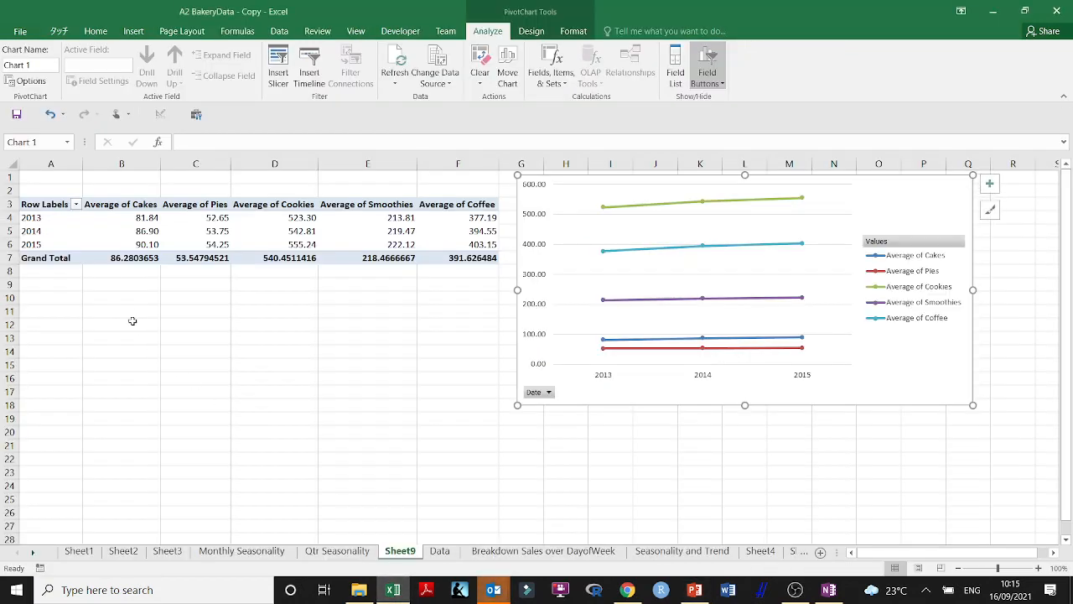
Try to compute in B9 the 2015 cakes average divided by the 2013 one, referencing the pivot table cells directly
{"action": "left_click", "coordinate": [151, 286]}
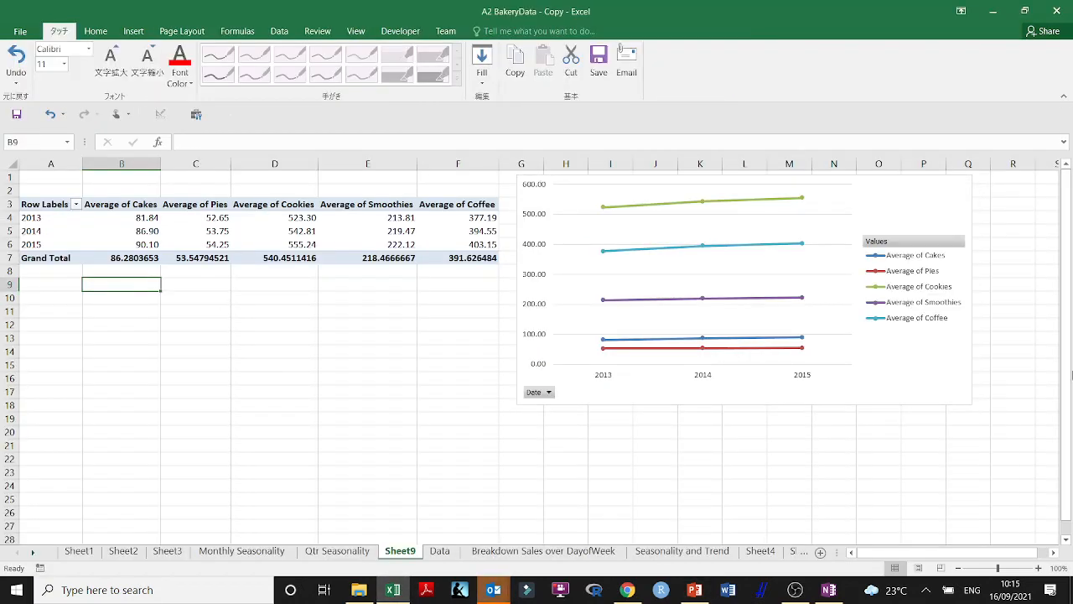
{"action": "type", "text": "~"}
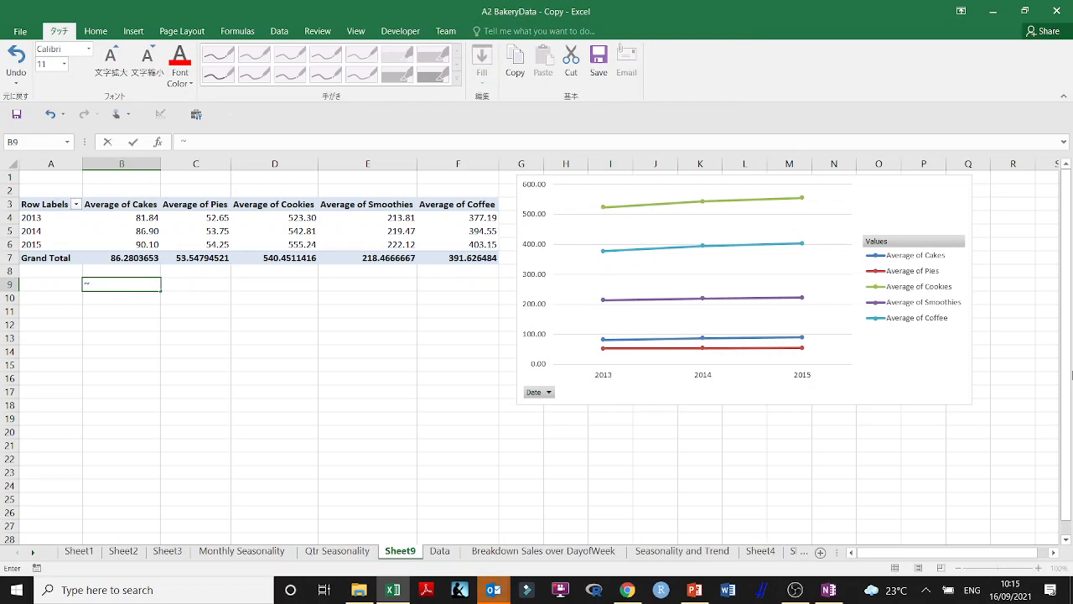
{"action": "type", "text": "="}
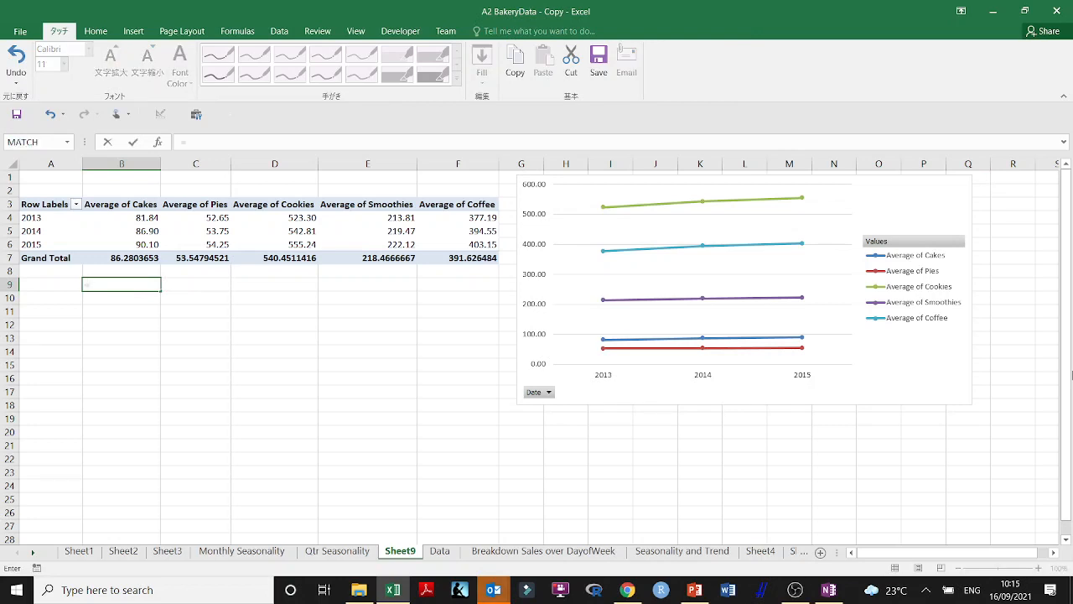
{"action": "type", "text": ")"}
{"action": "key", "text": "BackSpace"}
{"action": "type", "text": "("}
{"action": "left_click", "coordinate": [139, 243]}
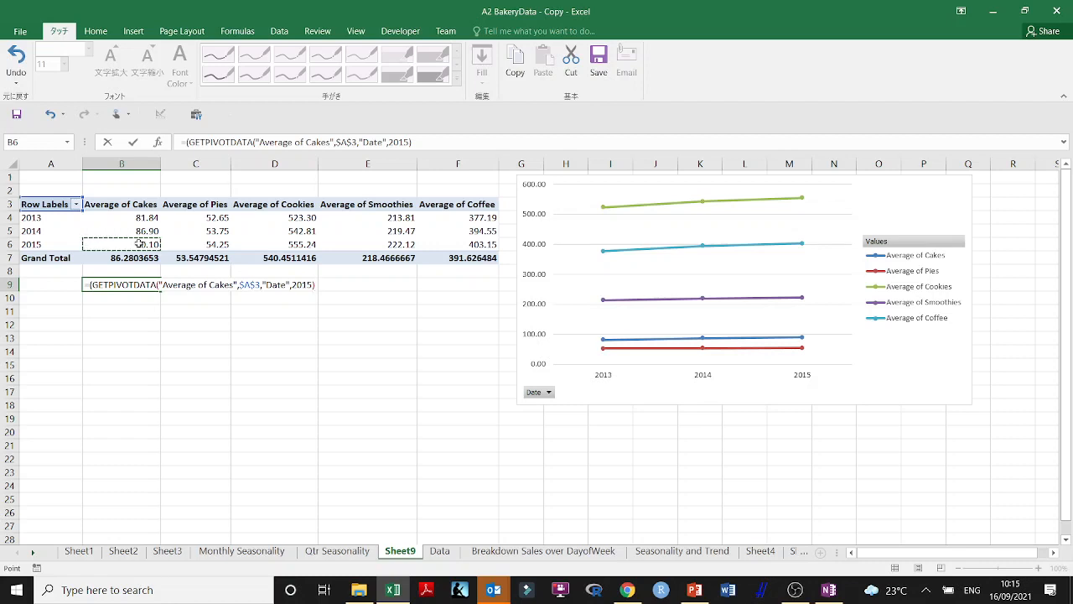
{"action": "type", "text": "/"}
{"action": "left_click", "coordinate": [140, 219]}
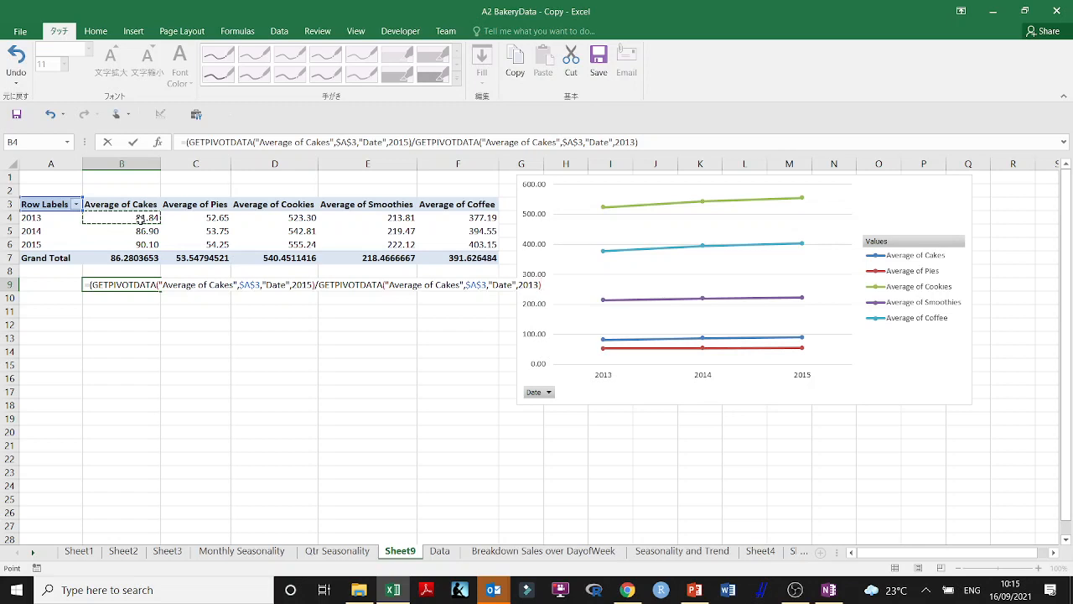
{"action": "type", "text": ")"}
{"action": "key", "text": "Return"}
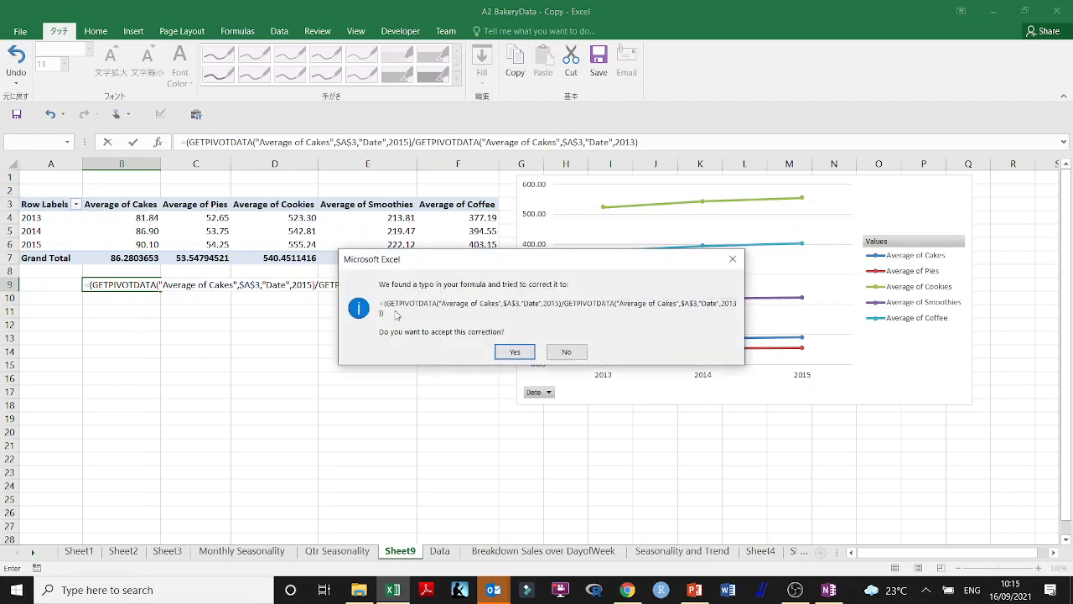
{"action": "left_click", "coordinate": [513, 352]}
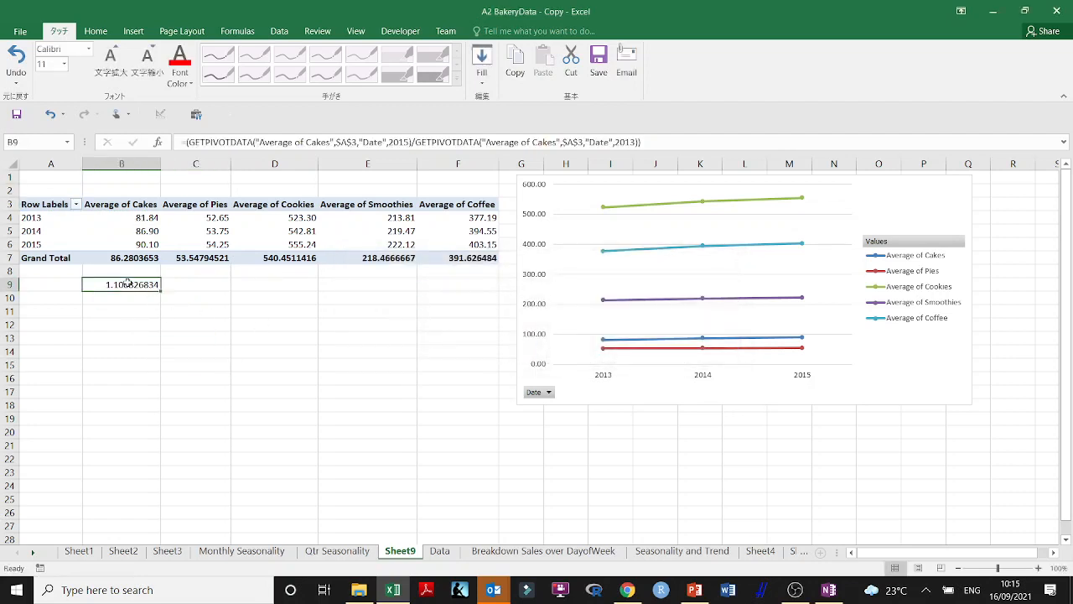
Copy the yearly averages in A4:F6 out of the pivot table to the range starting at A12
{"action": "left_click_drag", "start_coordinate": [42, 217], "coordinate": [470, 244]}
{"action": "key", "text": "ctrl+c"}
{"action": "left_click", "coordinate": [51, 321]}
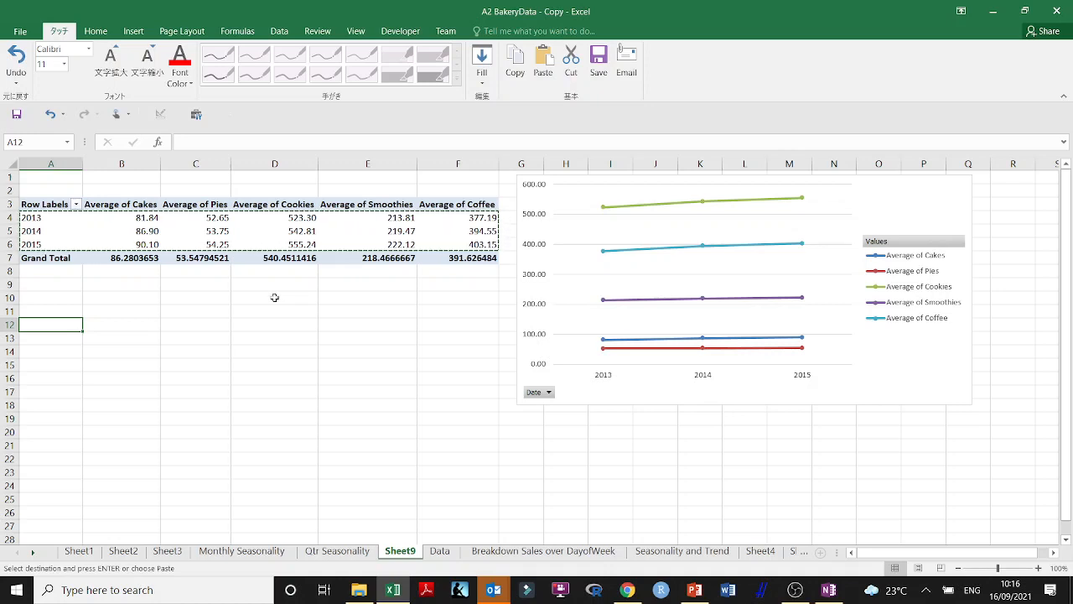
{"action": "key", "text": "ctrl+v"}
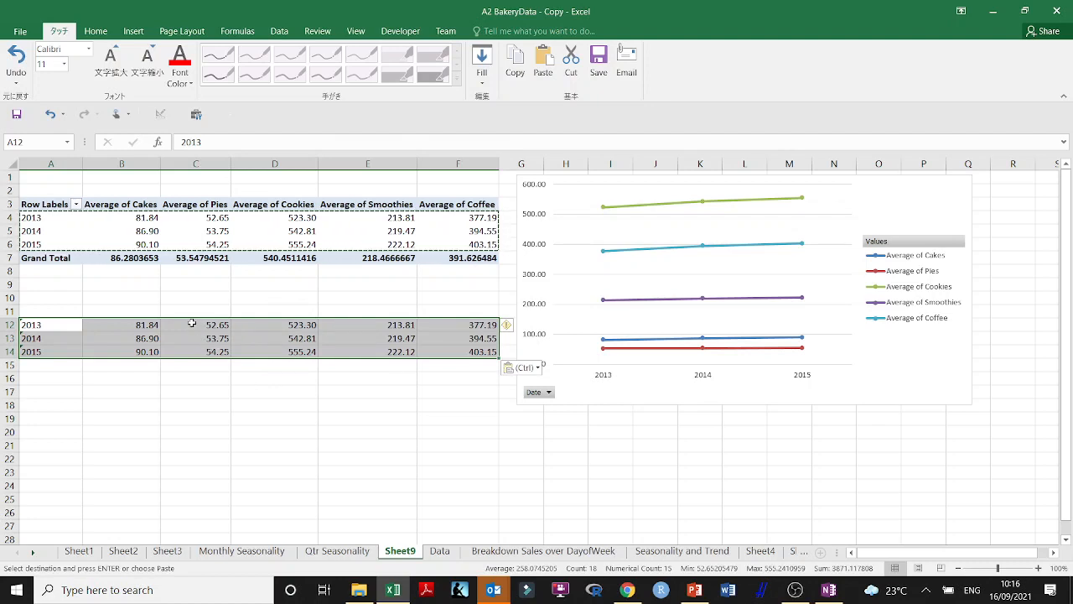
{"action": "key", "text": "Escape"}
Copy the product headings in B3:F3 above the copied averages, starting at B11
{"action": "left_click_drag", "start_coordinate": [148, 204], "coordinate": [450, 204]}
{"action": "key", "text": "ctrl+c"}
{"action": "left_click", "coordinate": [139, 310]}
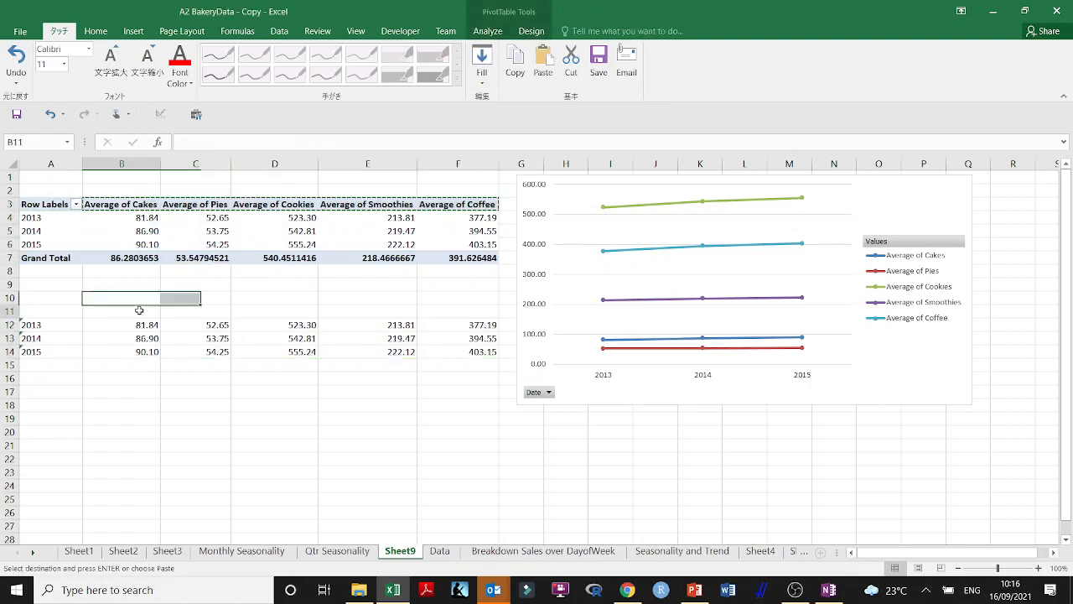
{"action": "key", "text": "ctrl+v"}
Begin a formula in B16 with the 2015 cakes average divided by the 2013 one, (B14/B12)
{"action": "left_click", "coordinate": [154, 395]}
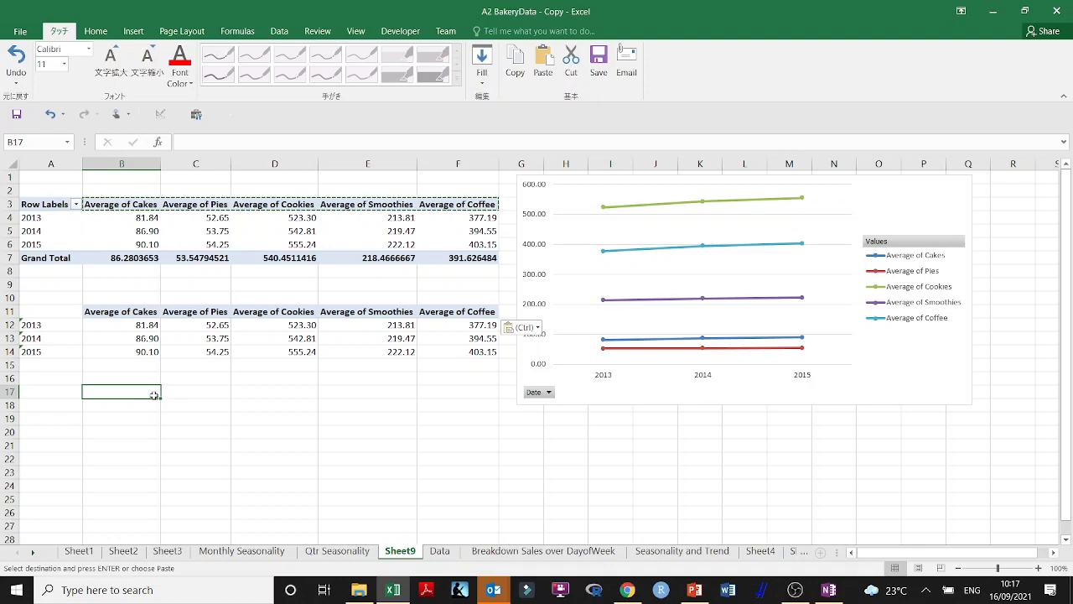
{"action": "left_click", "coordinate": [148, 377]}
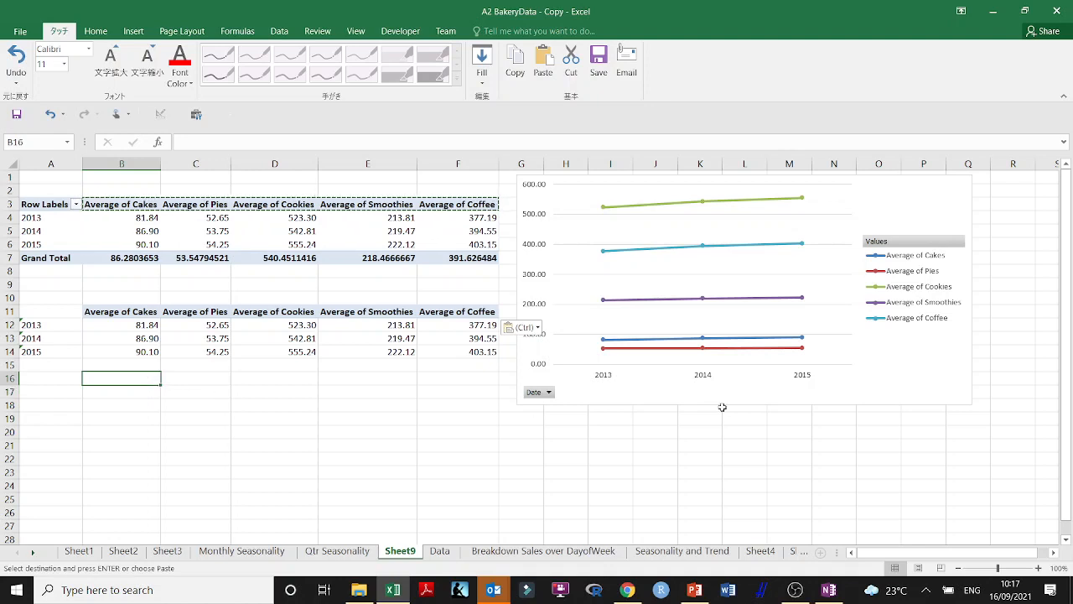
{"action": "type", "text": "="}
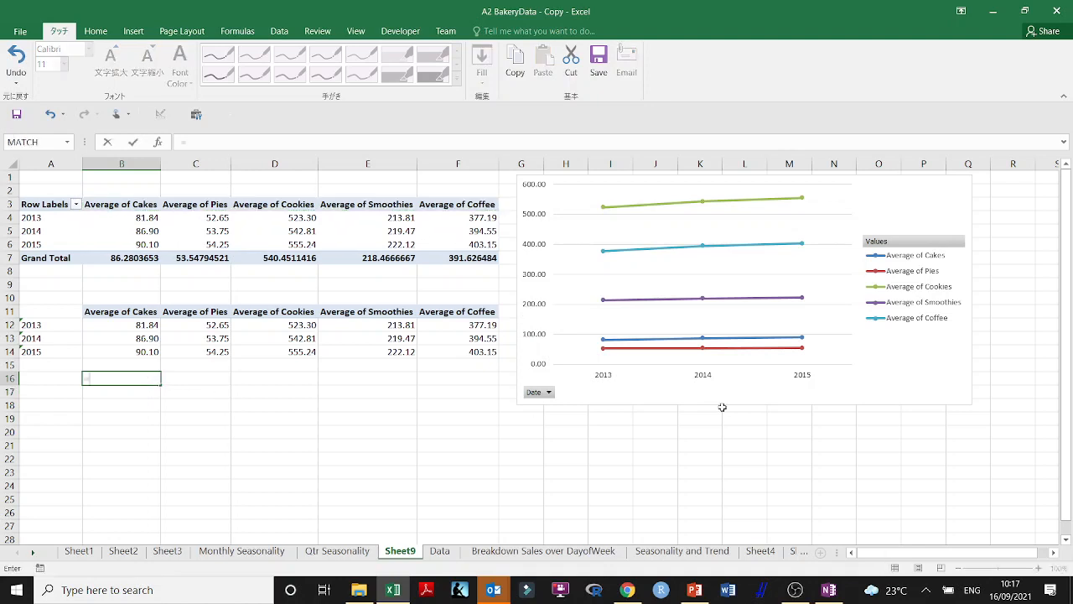
{"action": "type", "text": ")"}
{"action": "key", "text": "BackSpace"}
{"action": "type", "text": "("}
{"action": "left_click", "coordinate": [128, 350]}
{"action": "type", "text": "/"}
{"action": "left_click", "coordinate": [134, 322]}
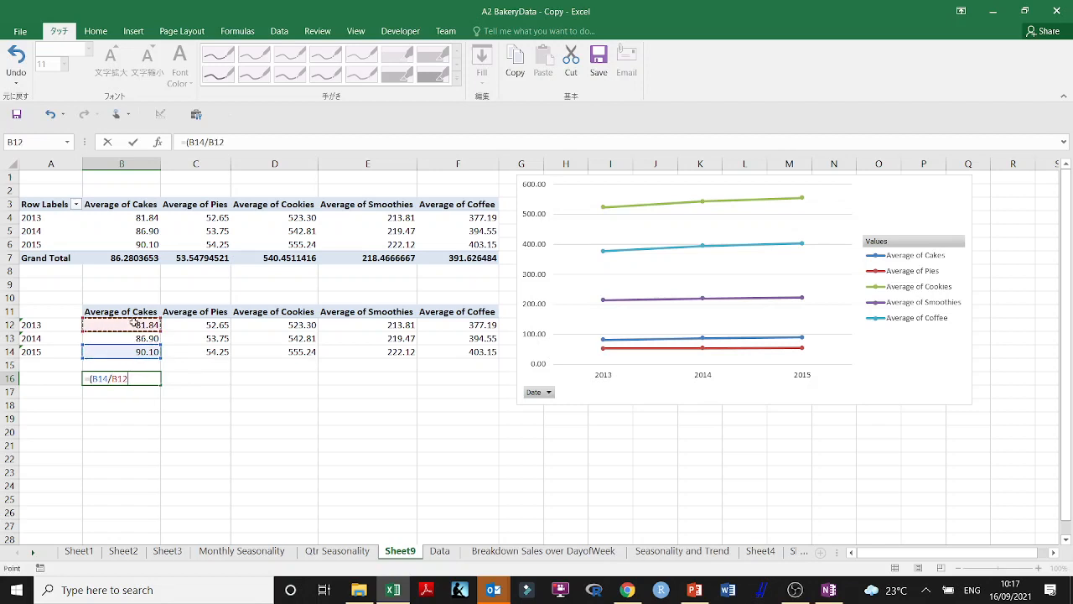
{"action": "type", "text": ")6"}
{"action": "key", "text": "BackSpace"}
{"action": "type", "text": "&"}
{"action": "key", "text": "BackSpace"}
{"action": "type", "text": "%%"}
{"action": "key", "text": "BackSpace"}
{"action": "key", "text": "BackSpace"}
{"action": "type", "text": "678('&"}
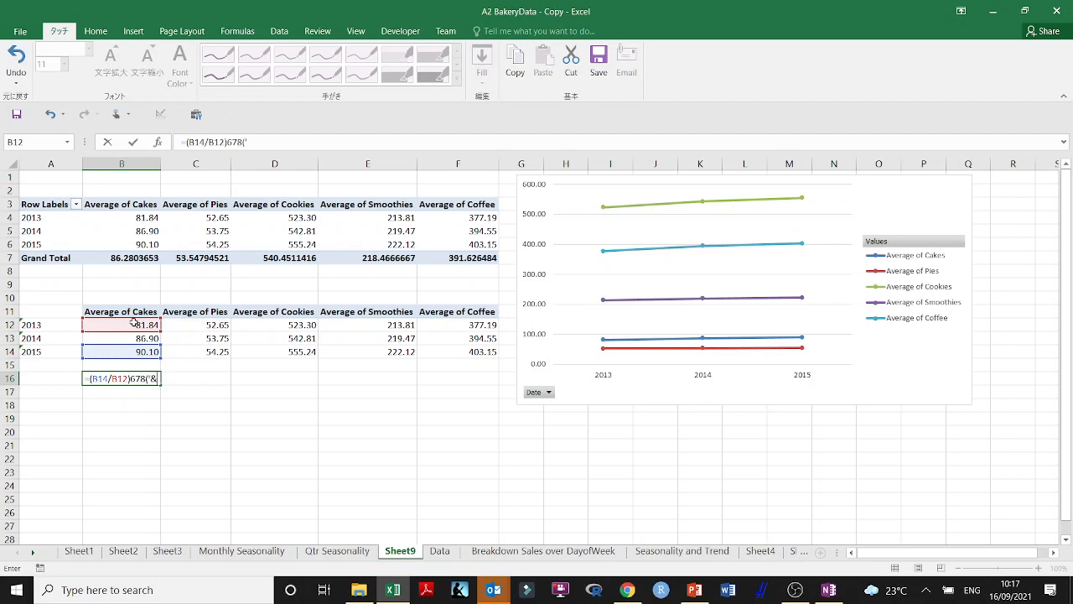
{"action": "type", "text": "&%%$$#\"!)('&%$"}
{"action": "key", "text": "BackSpace"}
{"action": "key", "text": "BackSpace"}
{"action": "key", "text": "BackSpace"}
{"action": "key", "text": "BackSpace"}
{"action": "key", "text": "BackSpace"}
{"action": "key", "text": "BackSpace"}
{"action": "key", "text": "BackSpace"}
{"action": "key", "text": "BackSpace"}
{"action": "key", "text": "BackSpace"}
{"action": "key", "text": "BackSpace"}
{"action": "key", "text": "BackSpace"}
{"action": "key", "text": "BackSpace"}
{"action": "key", "text": "BackSpace"}
{"action": "key", "text": "BackSpace"}
{"action": "key", "text": "BackSpace"}
{"action": "key", "text": "BackSpace"}
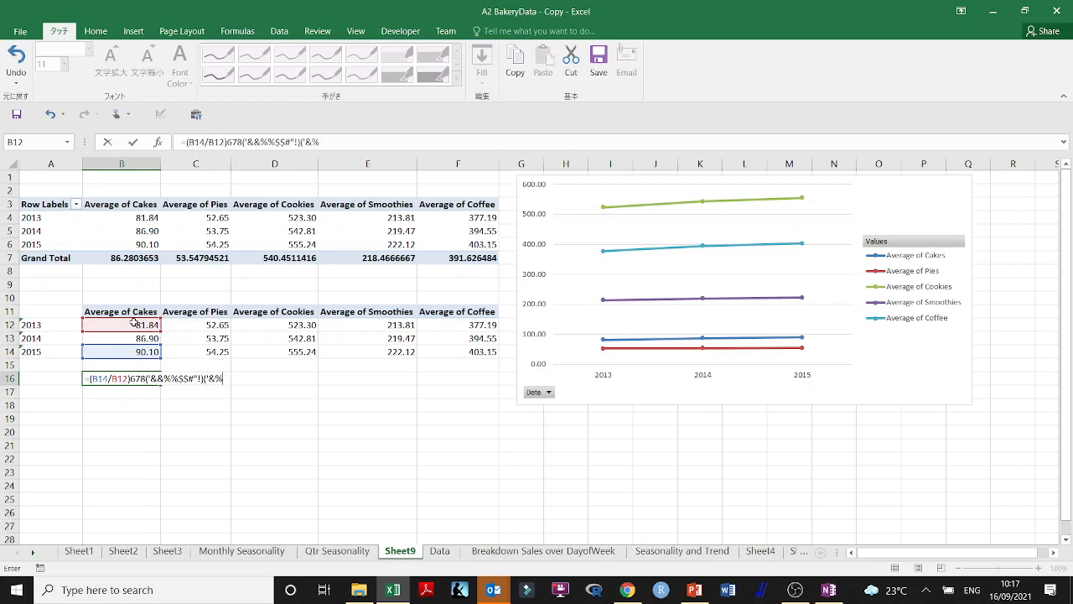
{"action": "key", "text": "BackSpace"}
{"action": "key", "text": "BackSpace"}
{"action": "key", "text": "BackSpace"}
{"action": "key", "text": "BackSpace"}
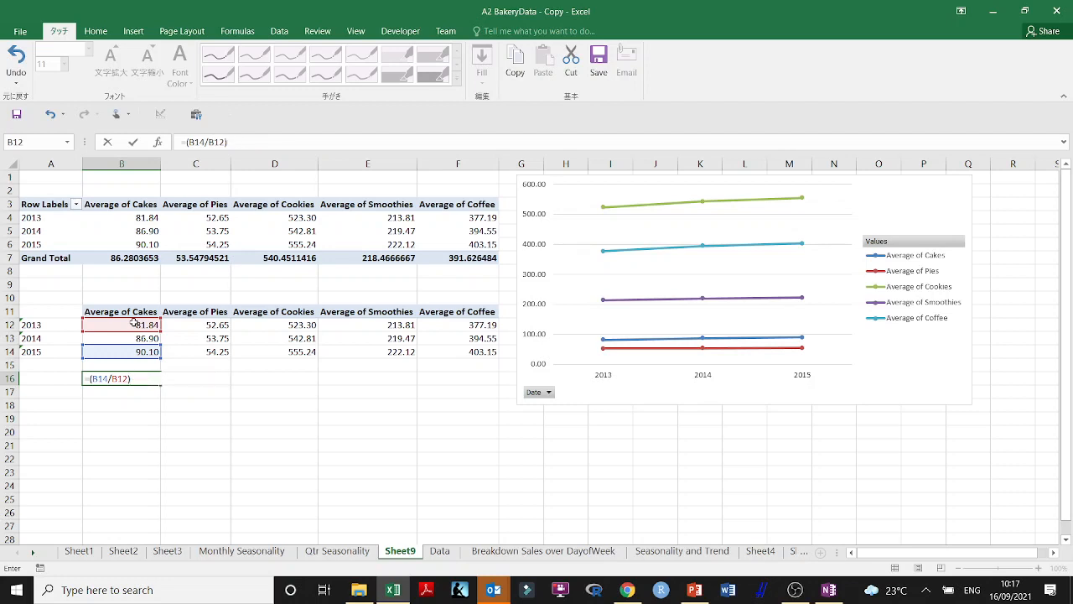
{"action": "type", "text": "`{}{`PO\"+L>?><MN"}
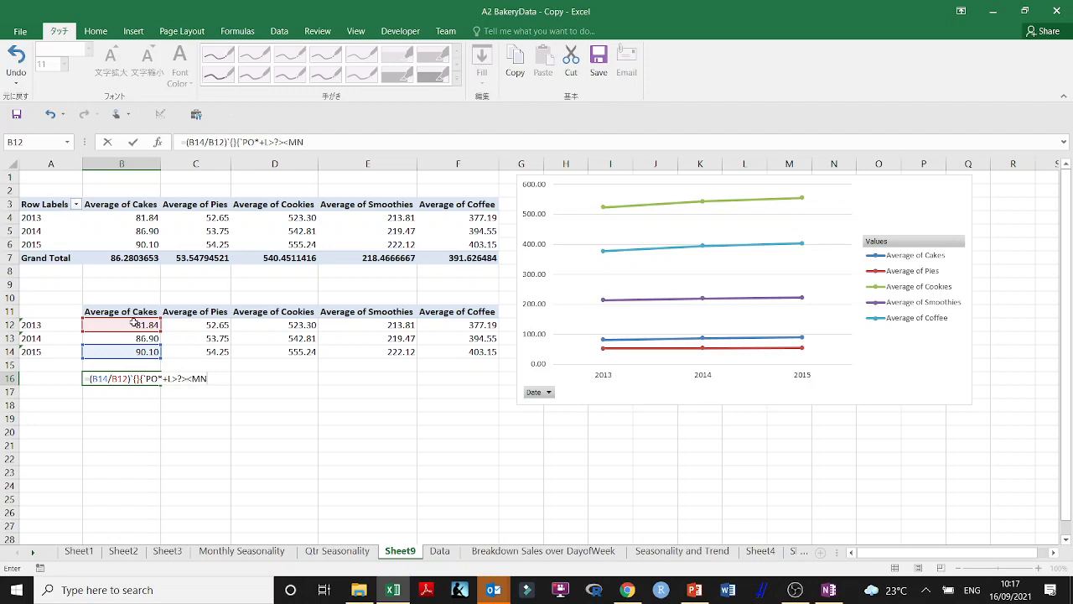
{"action": "key", "text": "BackSpace"}
{"action": "key", "text": "BackSpace"}
{"action": "key", "text": "BackSpace"}
{"action": "key", "text": "BackSpace"}
{"action": "key", "text": "BackSpace"}
{"action": "key", "text": "BackSpace"}
{"action": "key", "text": "BackSpace"}
{"action": "key", "text": "BackSpace"}
{"action": "key", "text": "BackSpace"}
{"action": "key", "text": "BackSpace"}
{"action": "key", "text": "BackSpace"}
{"action": "key", "text": "BackSpace"}
{"action": "key", "text": "BackSpace"}
{"action": "key", "text": "BackSpace"}
{"action": "key", "text": "BackSpace"}
{"action": "key", "text": "BackSpace"}
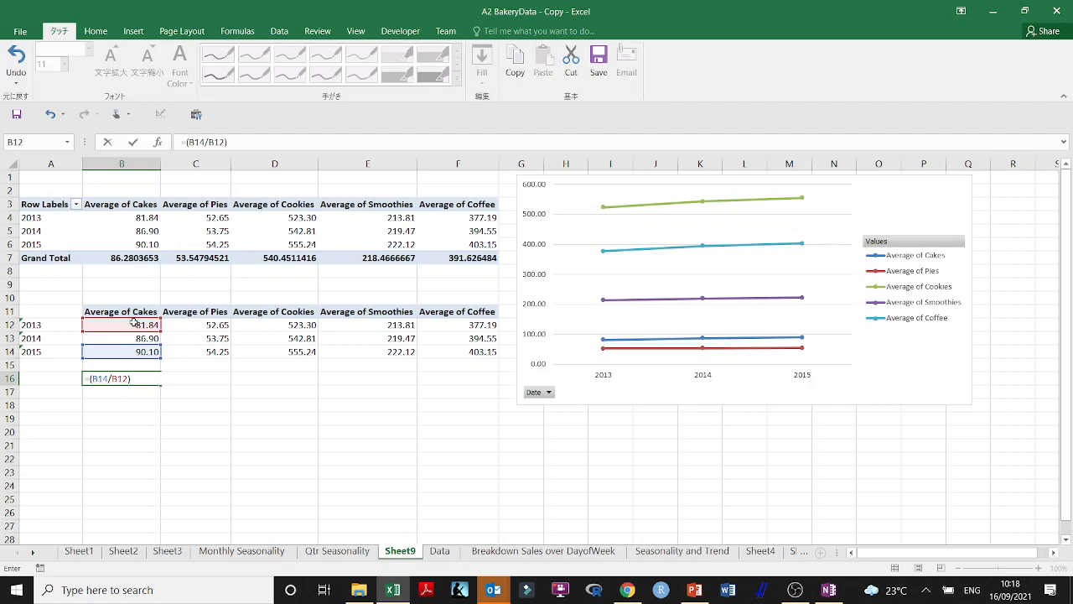
Append a power operator and an opened 1/ exponent to the ratio in the B16 formula
{"action": "type", "text": "^"}
{"action": "key", "text": "BackSpace"}
{"action": "type", "text": "^(1/"}
Try COUNT(B12:B14) as the number of years in the exponent of the B16 formula
{"action": "type", "text": "count"}
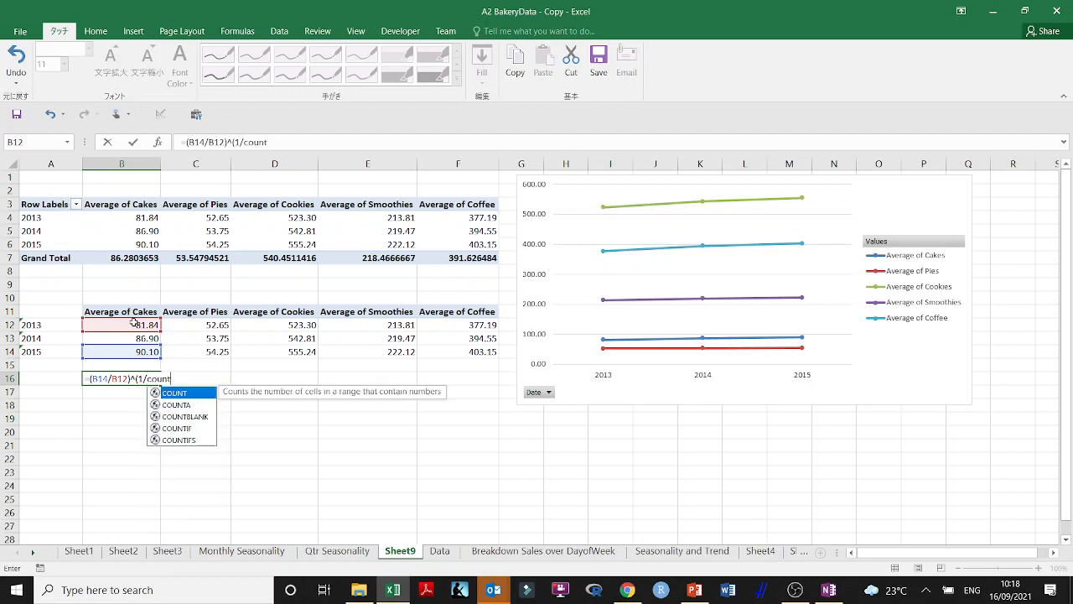
{"action": "type", "text": ")"}
{"action": "key", "text": "BackSpace"}
{"action": "type", "text": "("}
{"action": "left_click_drag", "start_coordinate": [152, 325], "coordinate": [149, 354]}
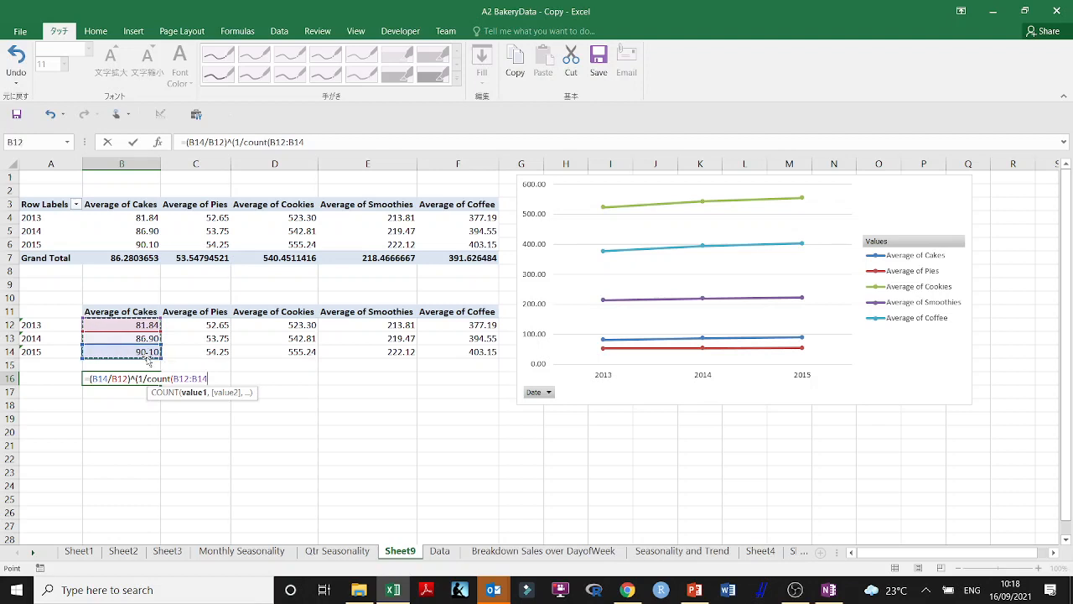
{"action": "type", "text": ")"}
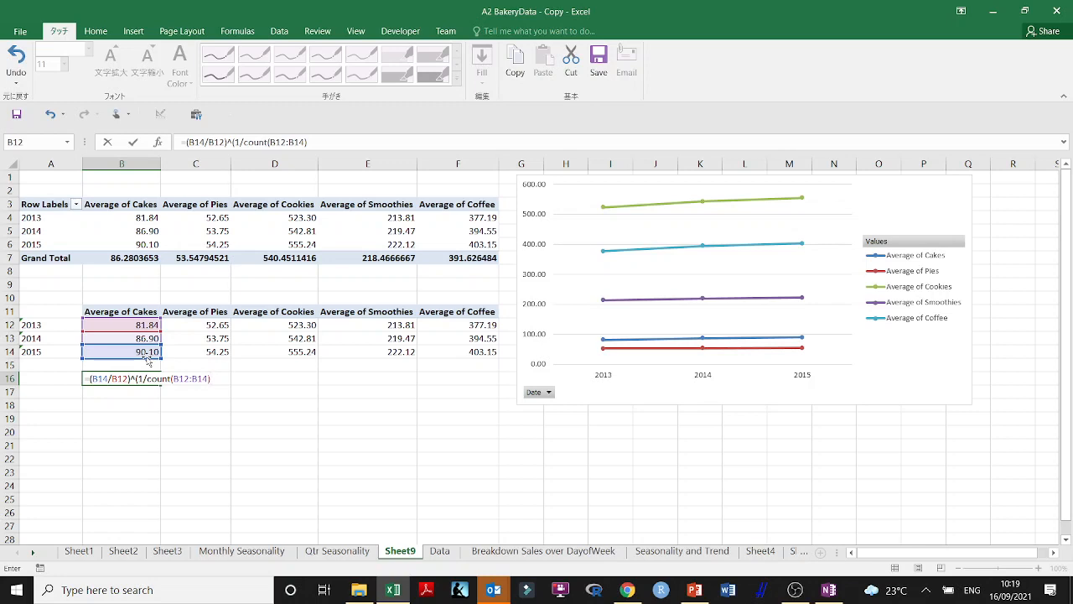
{"action": "key", "text": "BackSpace"}
{"action": "key", "text": "BackSpace"}
{"action": "key", "text": "BackSpace"}
{"action": "key", "text": "BackSpace"}
{"action": "key", "text": "BackSpace"}
{"action": "key", "text": "BackSpace"}
{"action": "key", "text": "BackSpace"}
{"action": "key", "text": "BackSpace"}
{"action": "key", "text": "BackSpace"}
{"action": "key", "text": "BackSpace"}
{"action": "key", "text": "BackSpace"}
{"action": "key", "text": "BackSpace"}
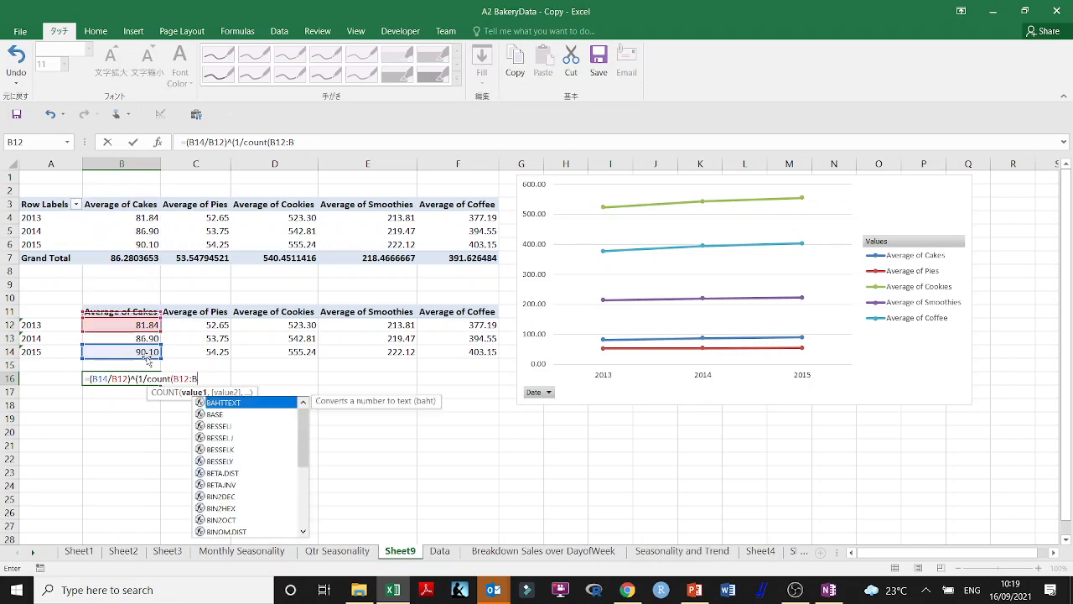
{"action": "key", "text": "BackSpace"}
{"action": "key", "text": "BackSpace"}
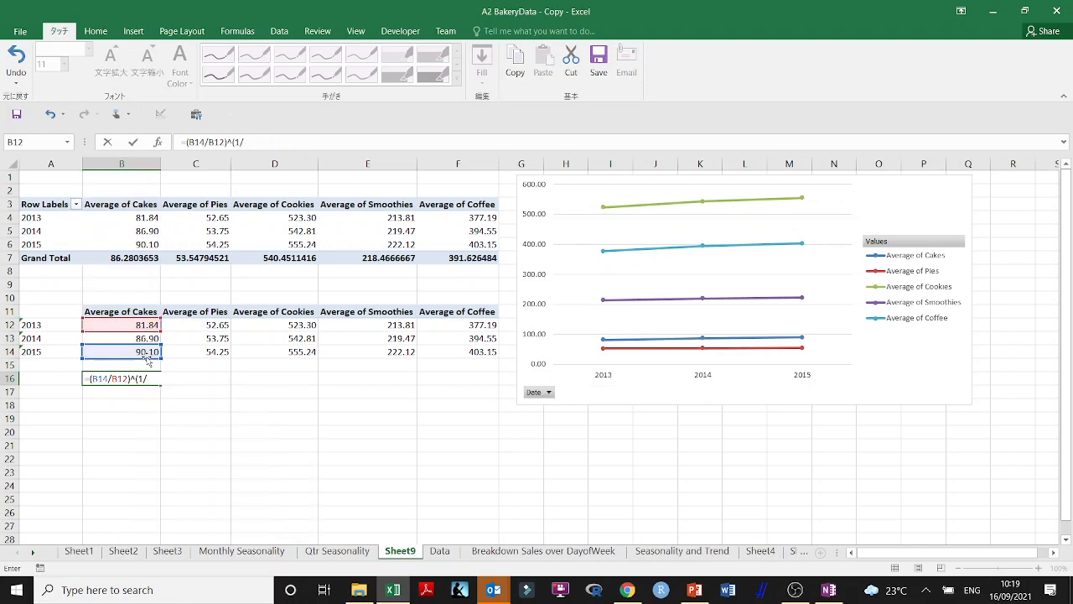
Complete the B16 growth rate formula with 3 as the number of years and subtract 1: =(B14/B12)^(1/3)-1
{"action": "type", "text": "3)-1"}
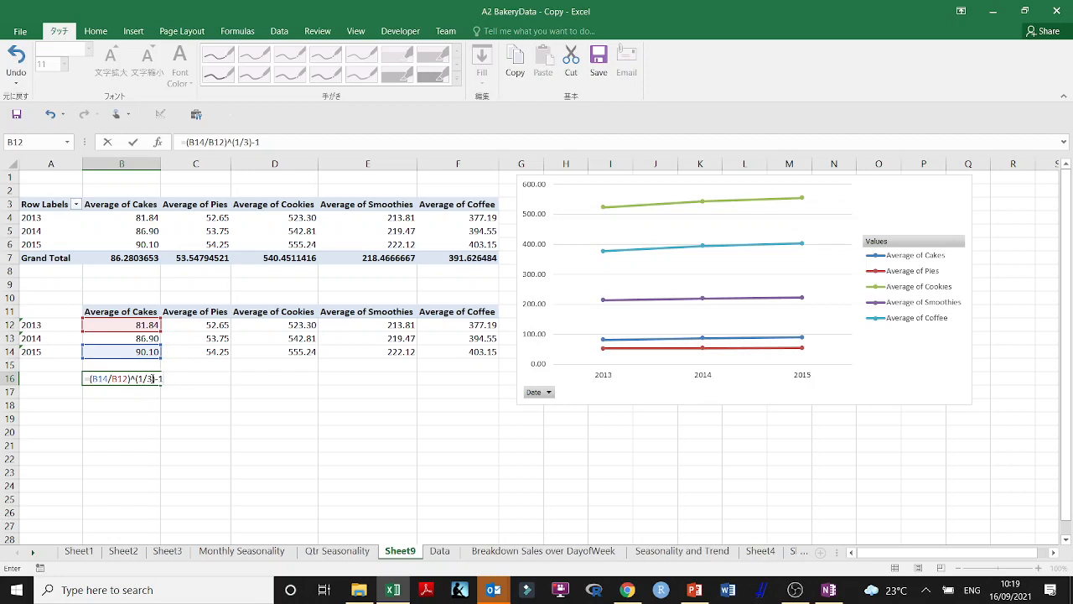
{"action": "key", "text": "Return"}
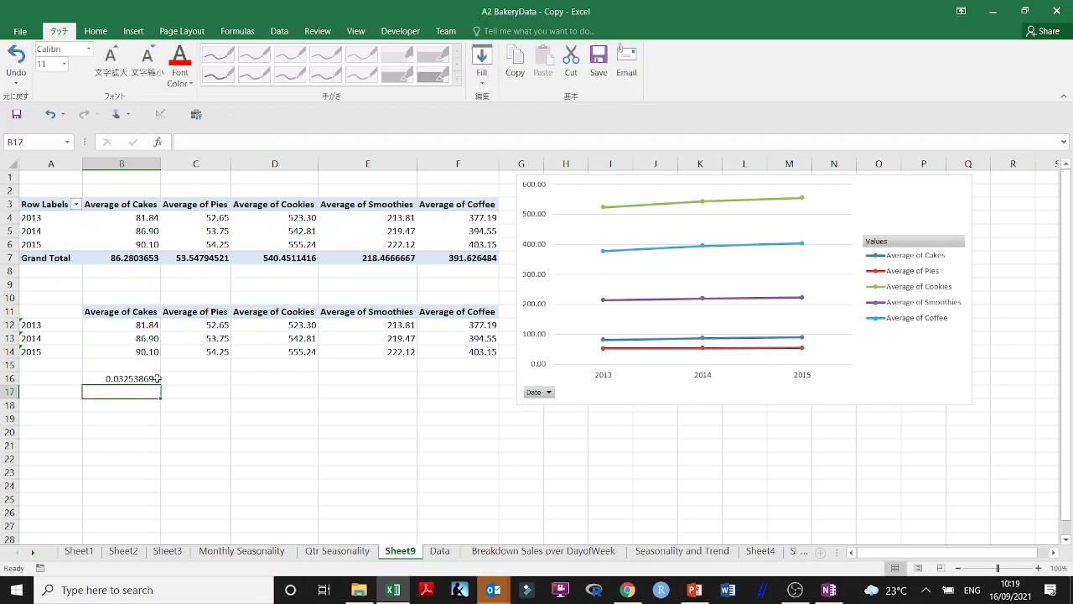
Copy the B16 formula to C16 and wrap its whole power term in extra parentheses: =((C14/C12)^(1/3))-1
{"action": "left_click", "coordinate": [130, 380]}
{"action": "left_click_drag", "start_coordinate": [161, 385], "coordinate": [219, 385]}
{"action": "double_click", "coordinate": [202, 379]}
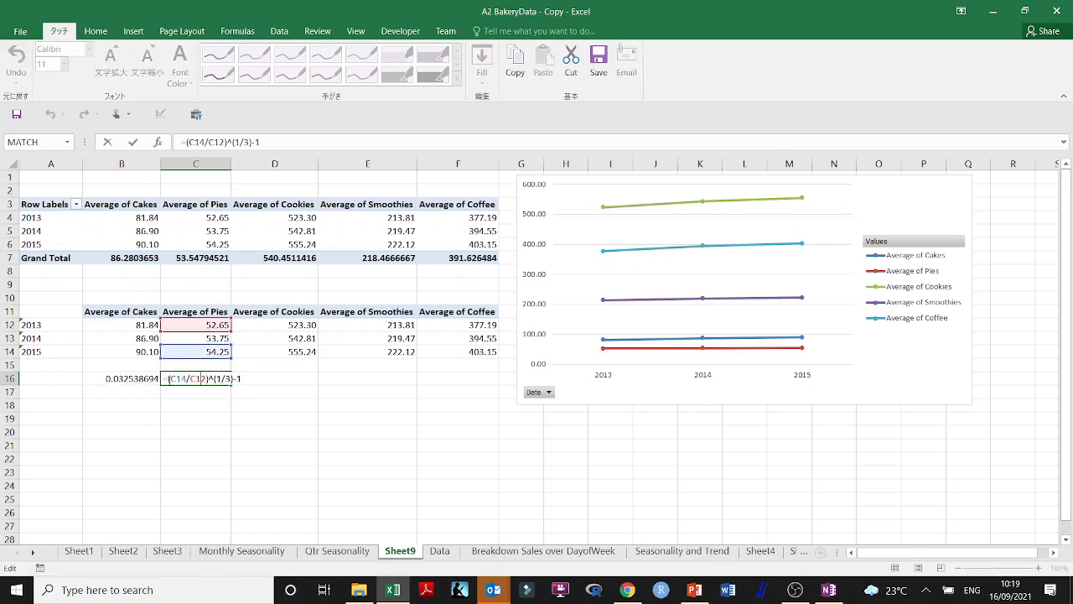
{"action": "type", "text": "(1/3"}
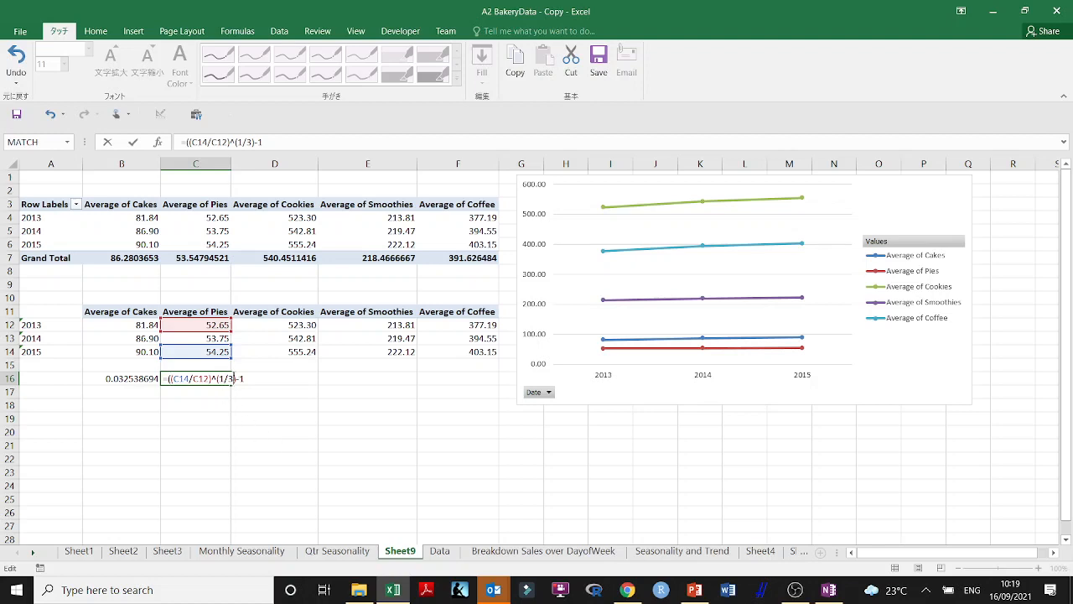
{"action": "type", "text": ")"}
{"action": "key", "text": "Return"}
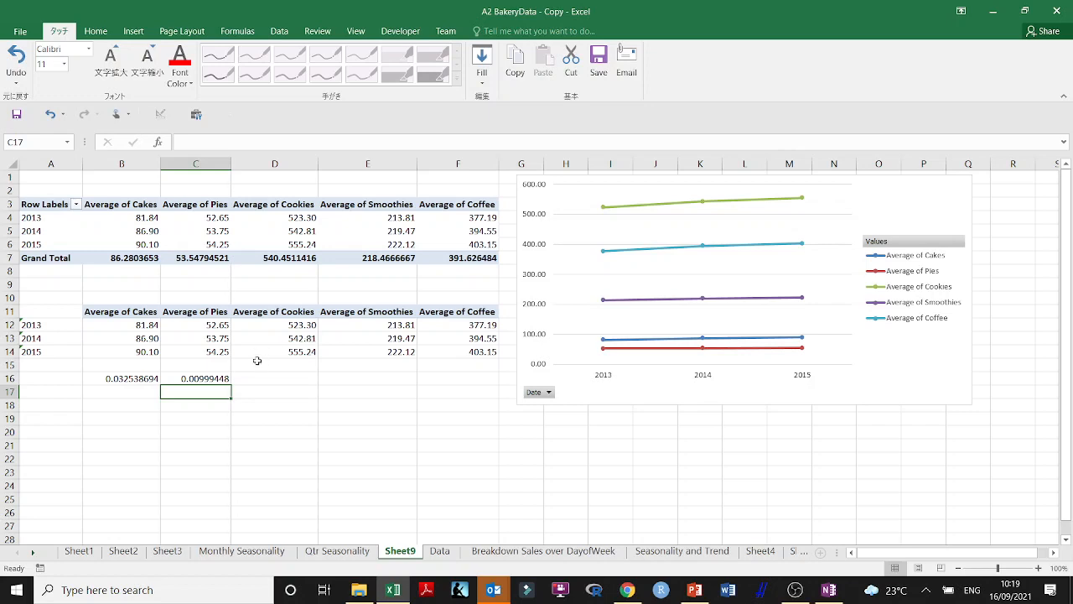
Replace the cakes formula in B16 with a copy of the C16 formula and check its references
{"action": "left_click", "coordinate": [215, 379]}
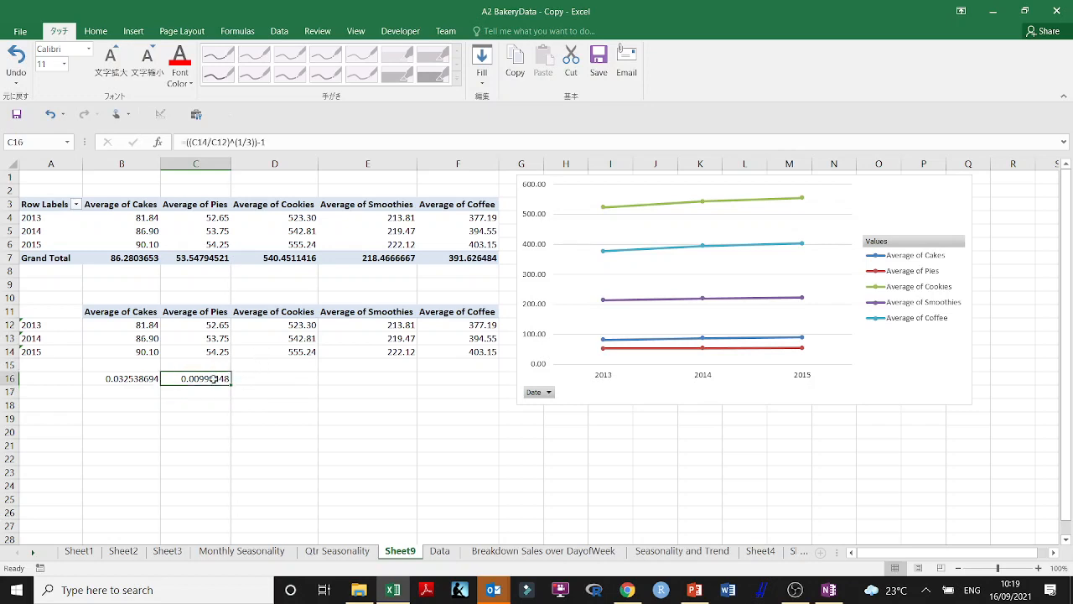
{"action": "key", "text": "ctrl+c"}
{"action": "left_click", "coordinate": [147, 389]}
{"action": "left_click", "coordinate": [146, 379]}
{"action": "key", "text": "ctrl+v"}
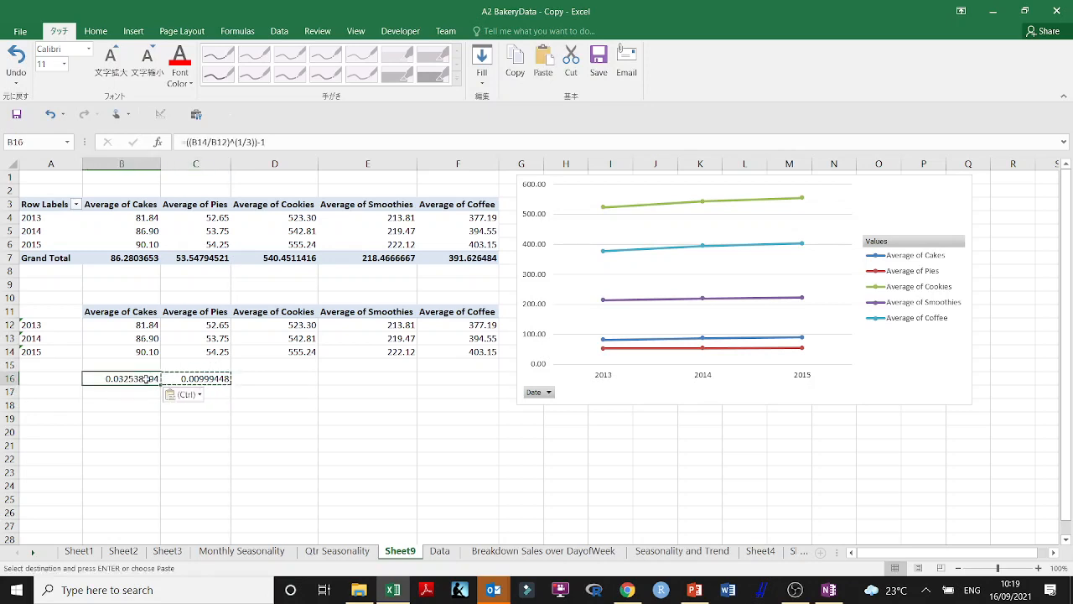
{"action": "key", "text": "Escape"}
{"action": "double_click", "coordinate": [138, 379]}
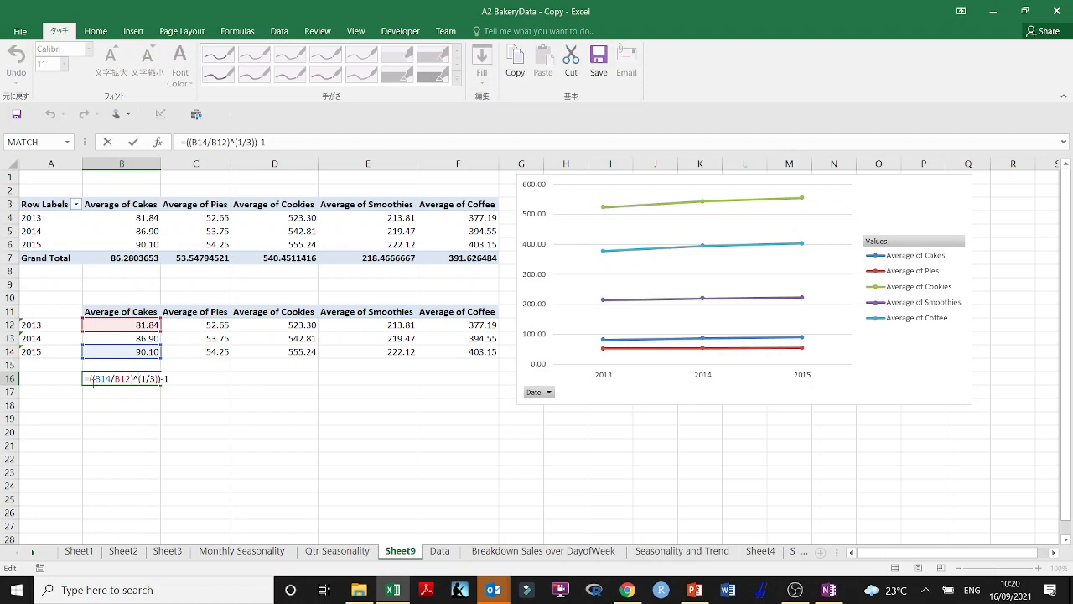
{"action": "key", "text": "Return"}
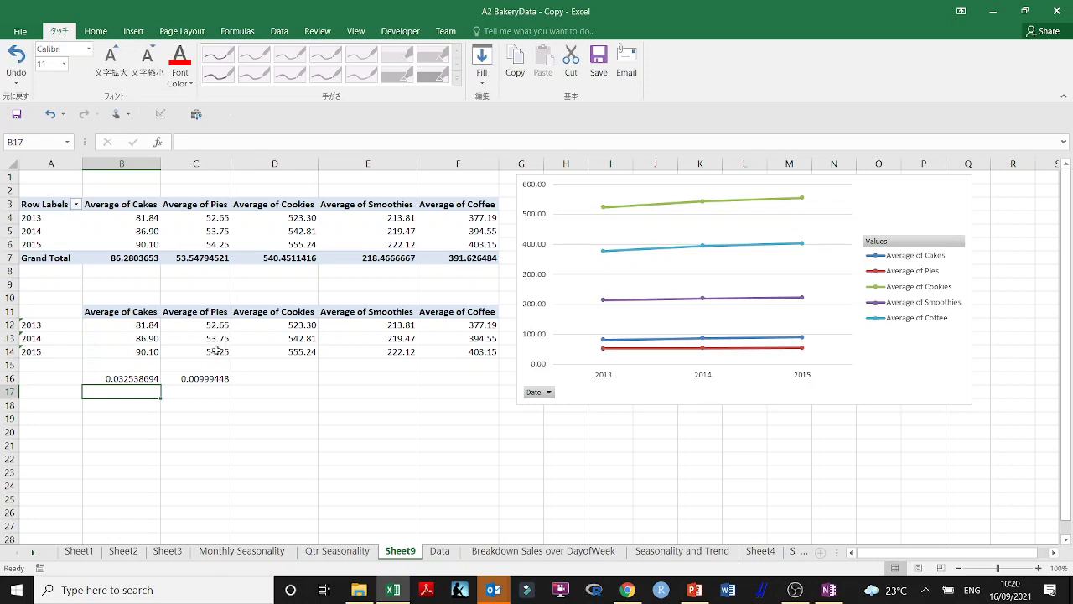
Try a version of the cakes formula in B17 without the outer parentheses, =(B14/B12)^(1/3)-1
{"action": "left_click", "coordinate": [149, 380]}
{"action": "left_click_drag", "start_coordinate": [159, 384], "coordinate": [158, 398]}
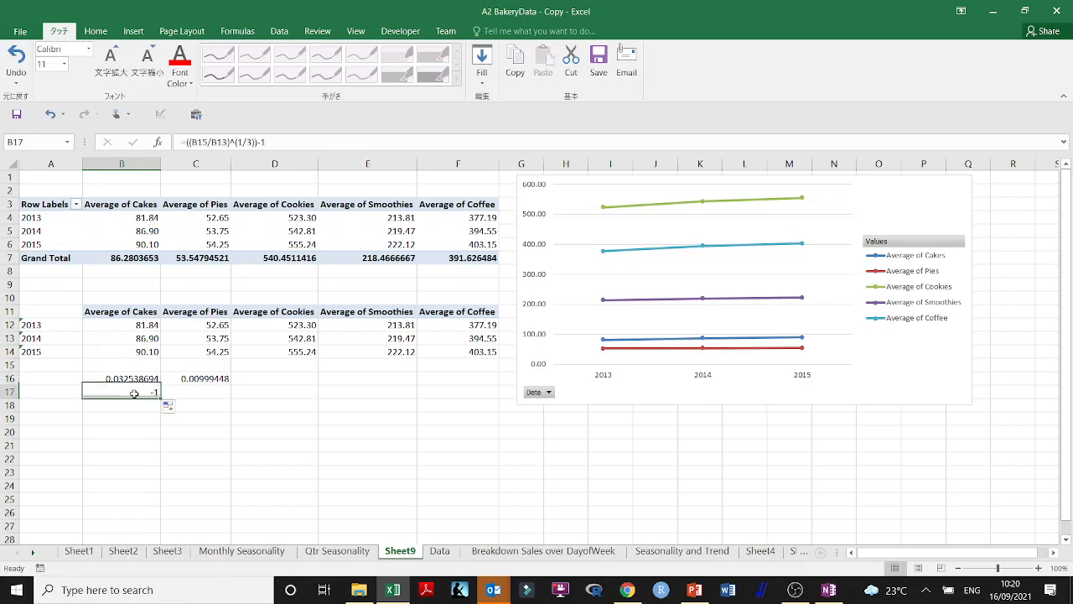
{"action": "double_click", "coordinate": [135, 392]}
{"action": "mouse_move", "coordinate": [148, 344]}
{"action": "left_mouse_down"}
{"action": "mouse_move", "coordinate": [148, 330]}
{"action": "mouse_move", "coordinate": [144, 342]}
{"action": "left_mouse_up"}
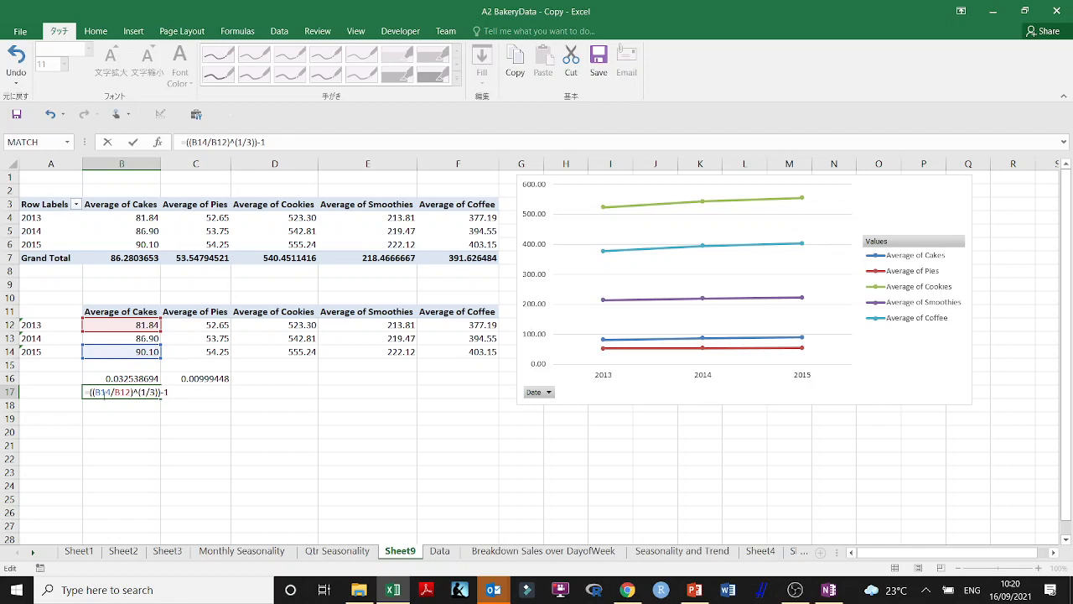
{"action": "key", "text": "BackSpace"}
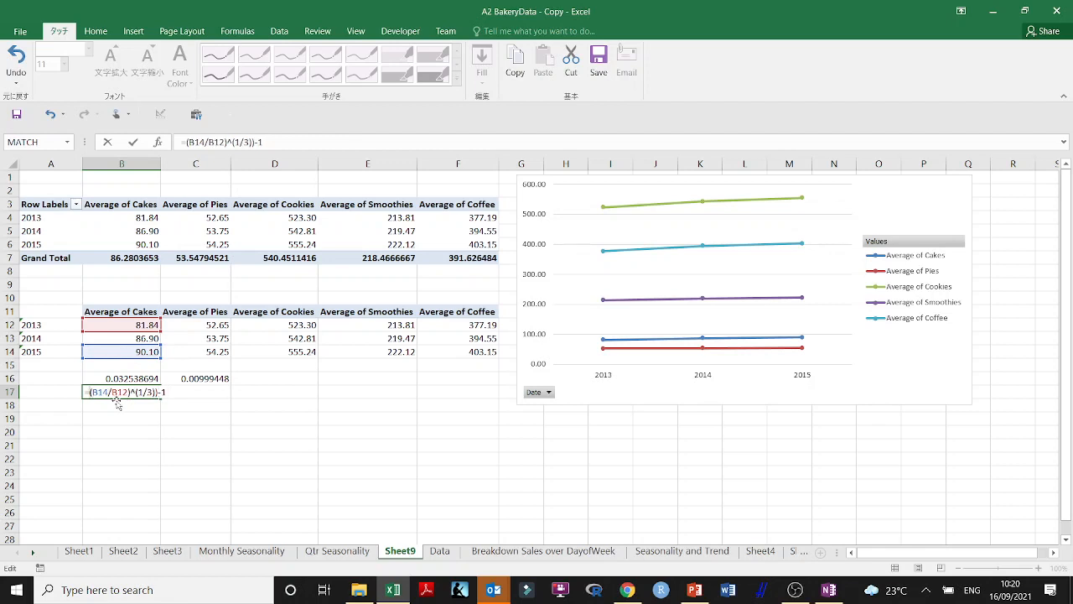
{"action": "key", "text": "BackSpace"}
{"action": "key", "text": "Return"}
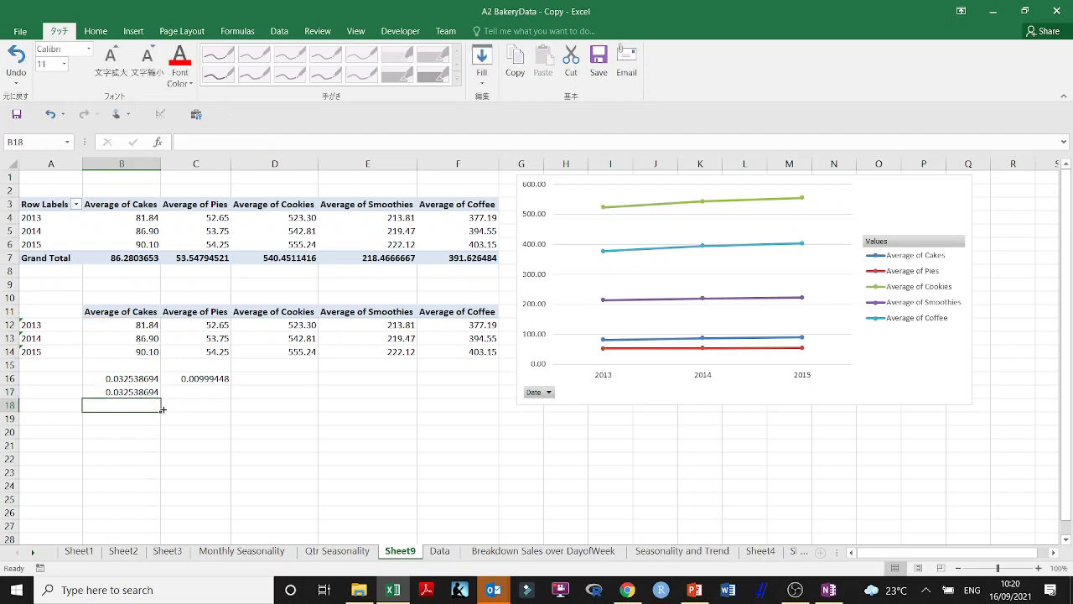
Compare the formulas in B16 and B17, and clear the test formula from B17
{"action": "double_click", "coordinate": [147, 391]}
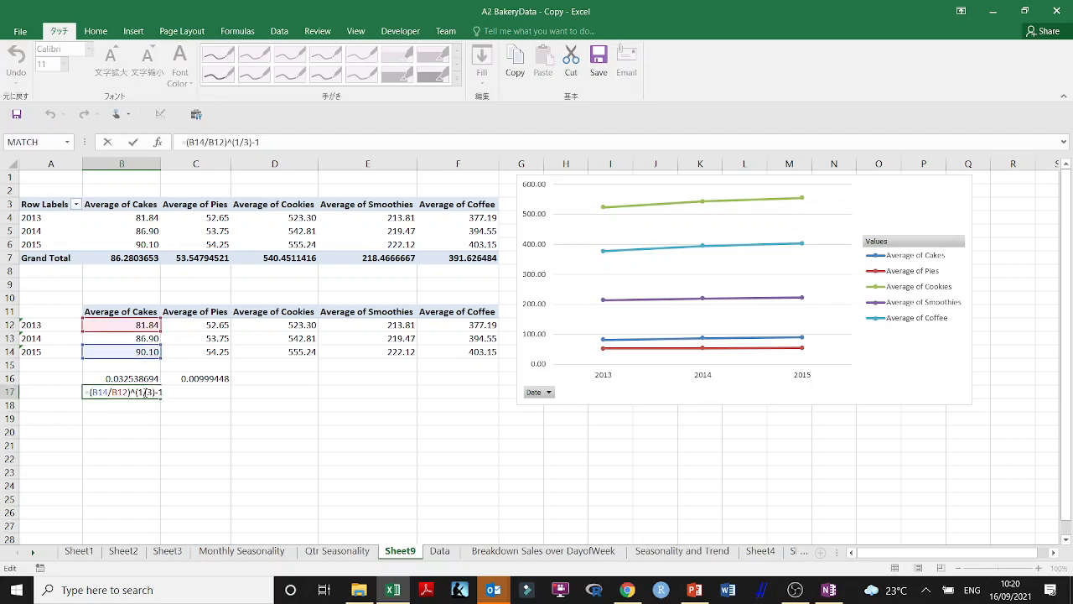
{"action": "key", "text": "Return"}
{"action": "double_click", "coordinate": [141, 383]}
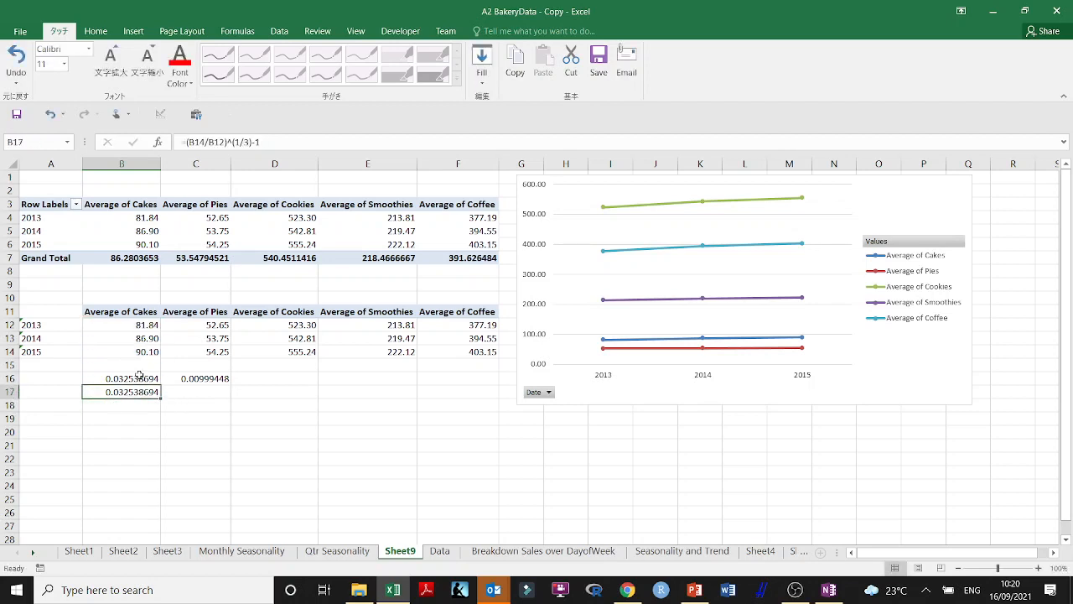
{"action": "double_click", "coordinate": [140, 377]}
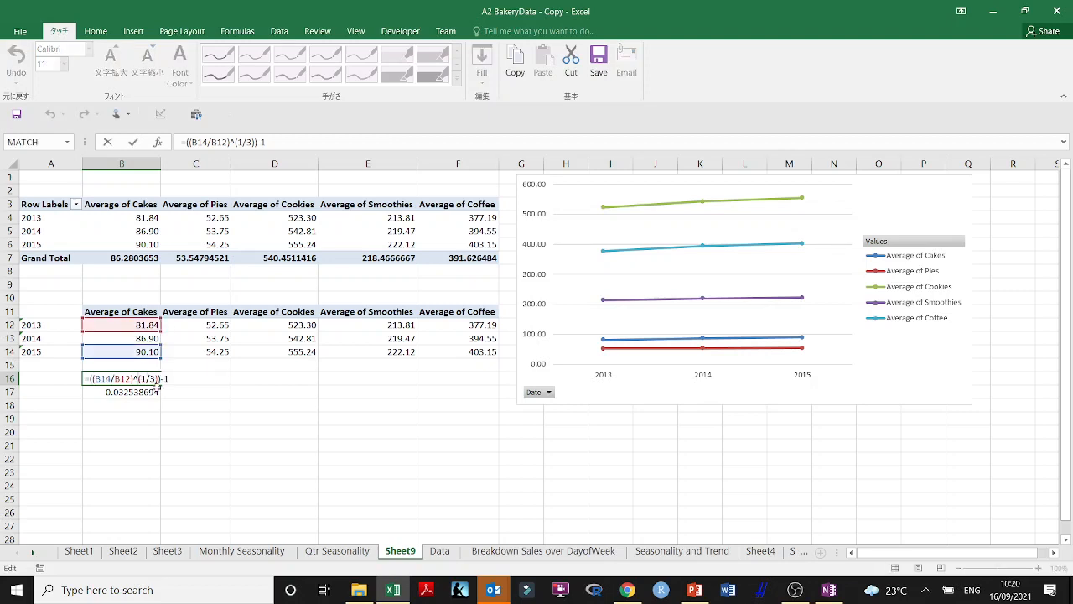
{"action": "key", "text": "Return"}
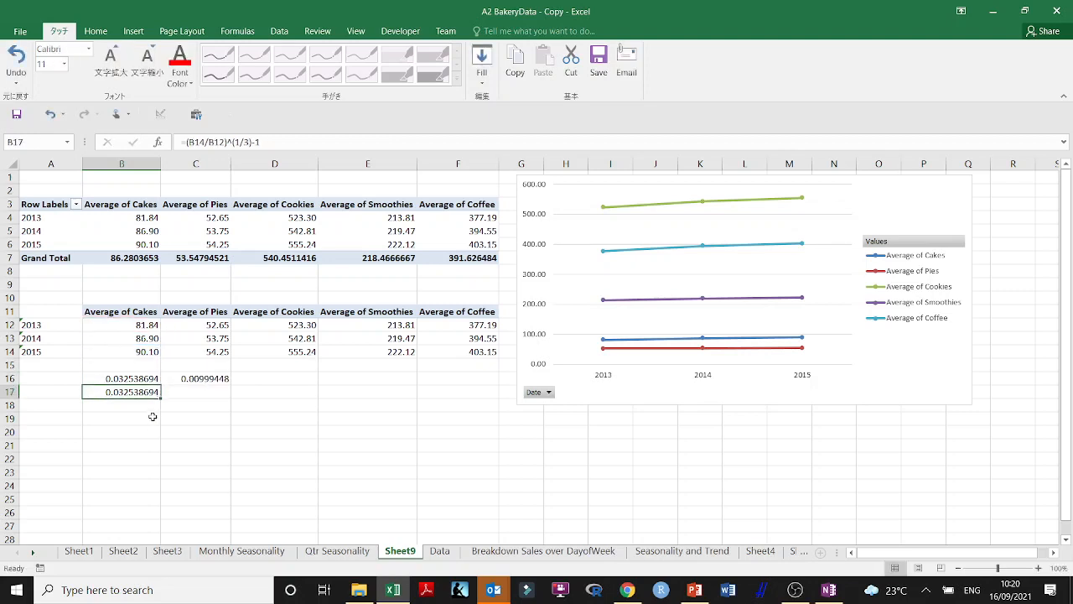
{"action": "double_click", "coordinate": [136, 391]}
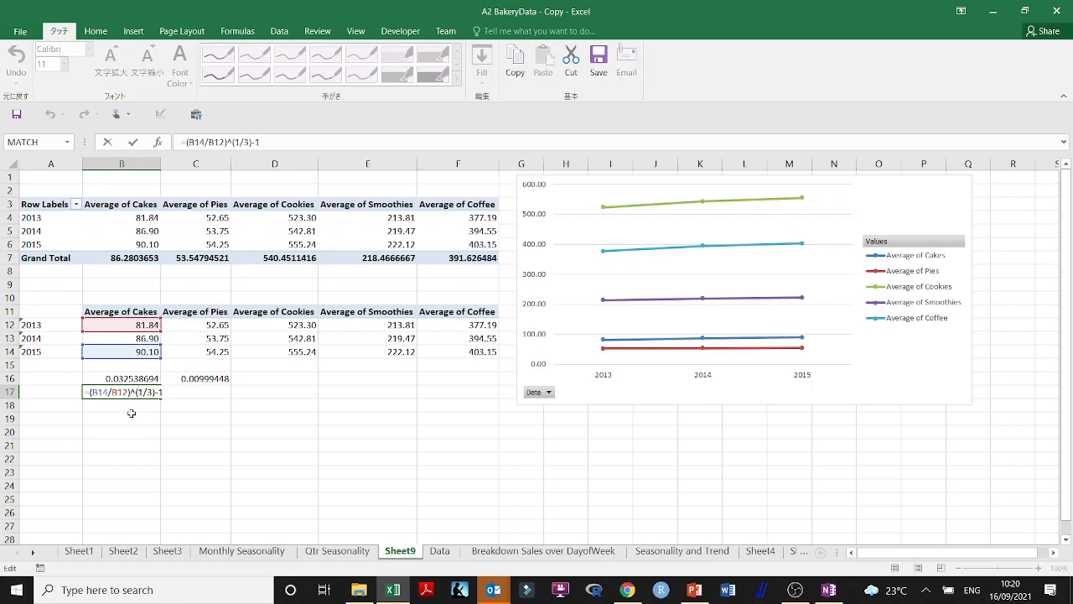
{"action": "key", "text": "Return"}
{"action": "left_click", "coordinate": [141, 394]}
{"action": "key", "text": "Delete"}
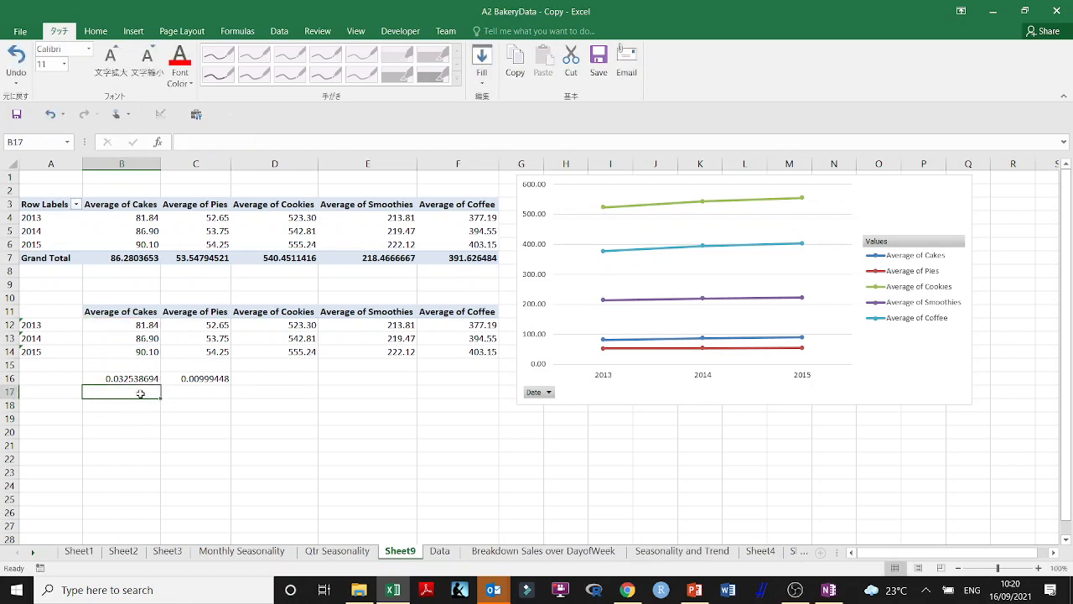
Check the B16 growth rate formula and fill it across to F16 for the other products
{"action": "double_click", "coordinate": [125, 379]}
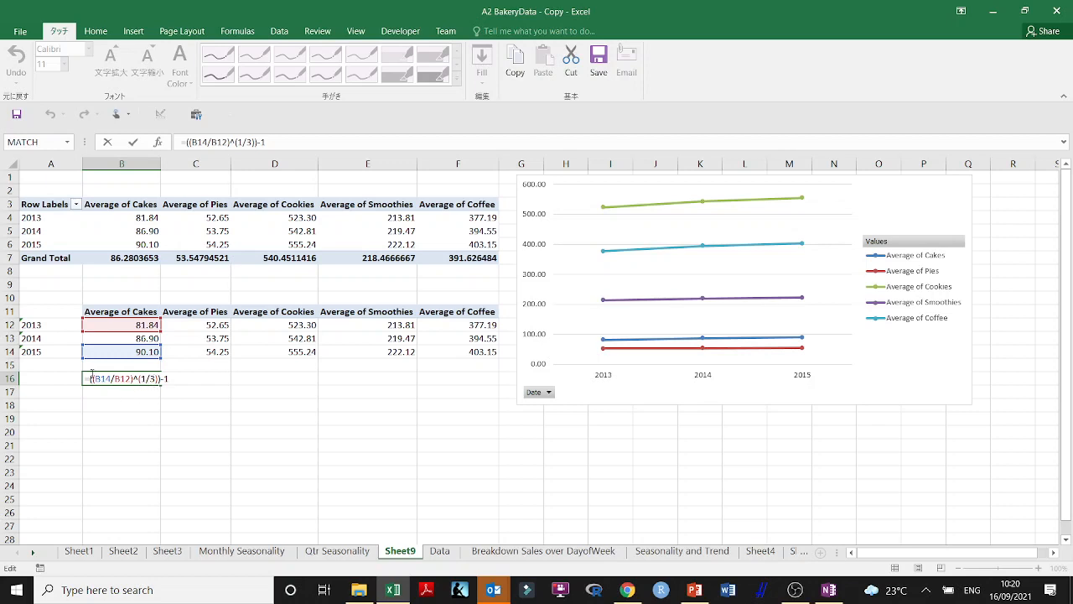
{"action": "key", "text": "Return"}
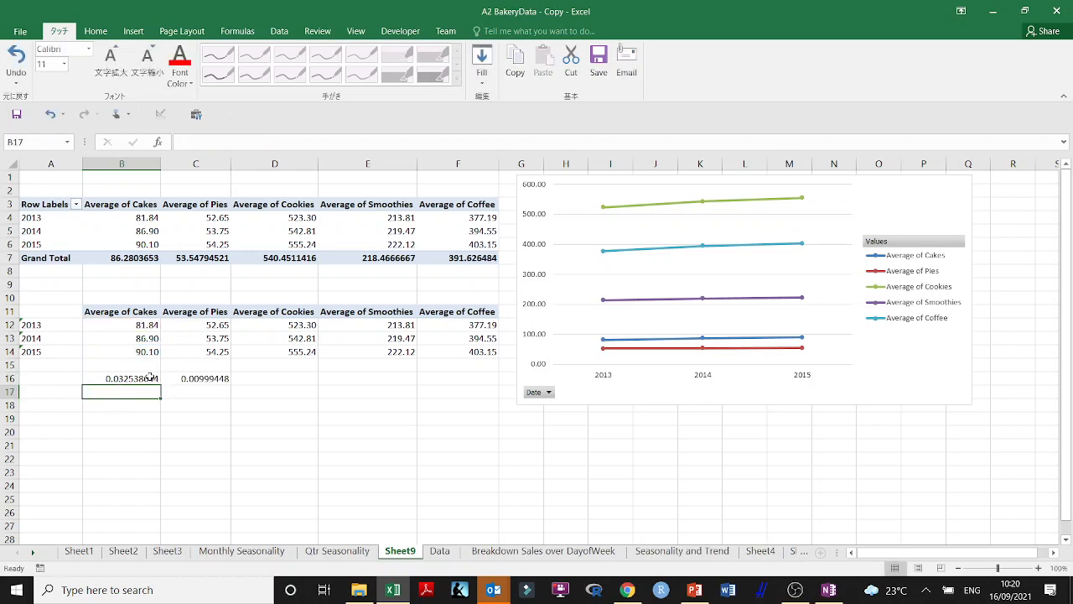
{"action": "left_click", "coordinate": [129, 377]}
{"action": "left_click_drag", "start_coordinate": [161, 385], "coordinate": [474, 387]}
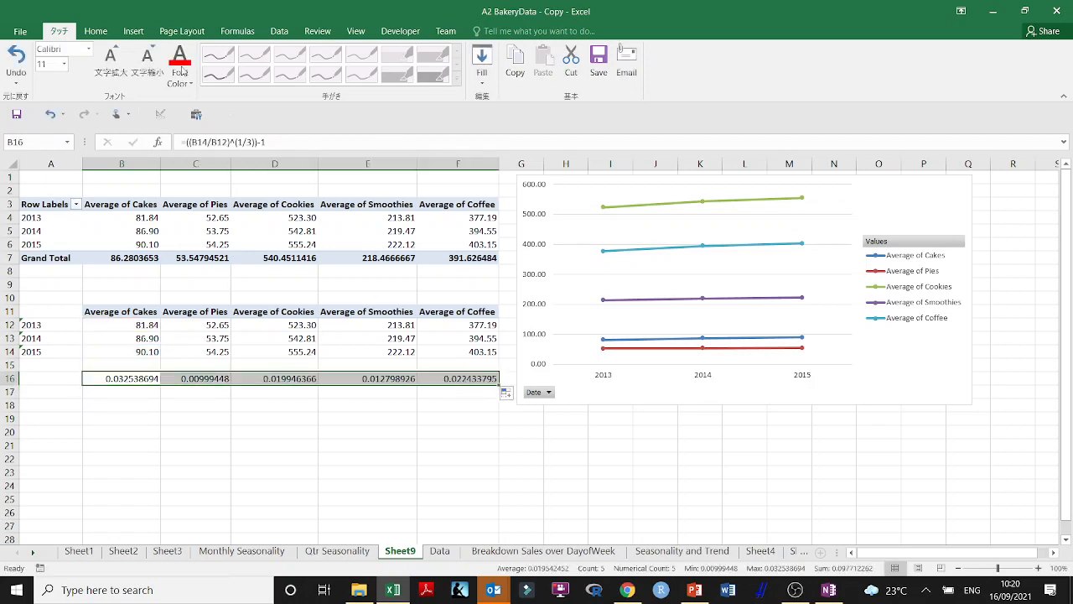
Format the growth rates in B16:F16 as percentages with two decimal places
{"action": "left_click", "coordinate": [96, 31]}
{"action": "left_click", "coordinate": [440, 76]}
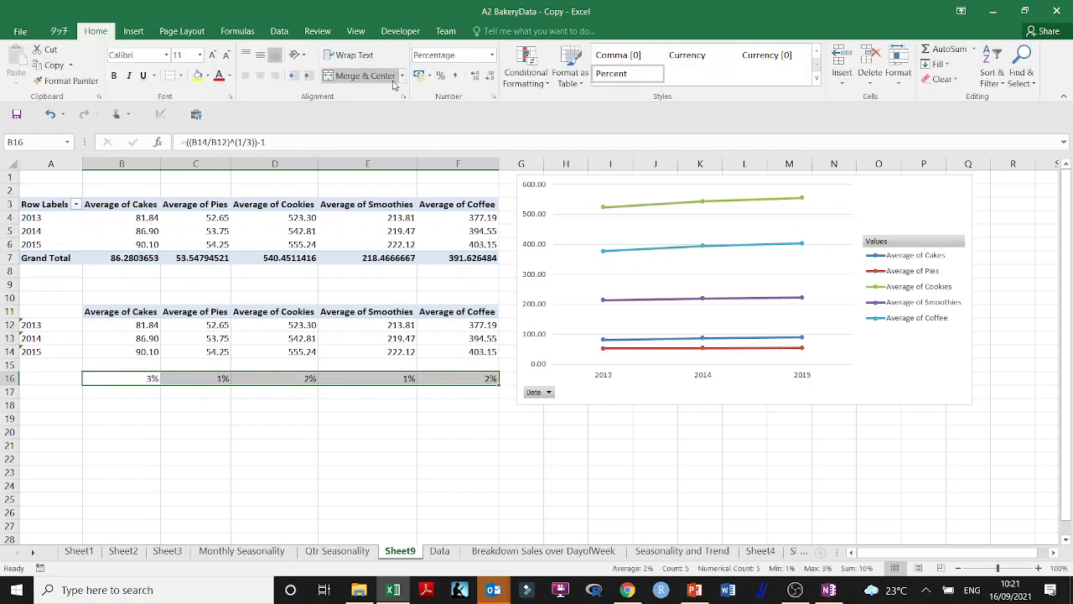
{"action": "left_click", "coordinate": [475, 77]}
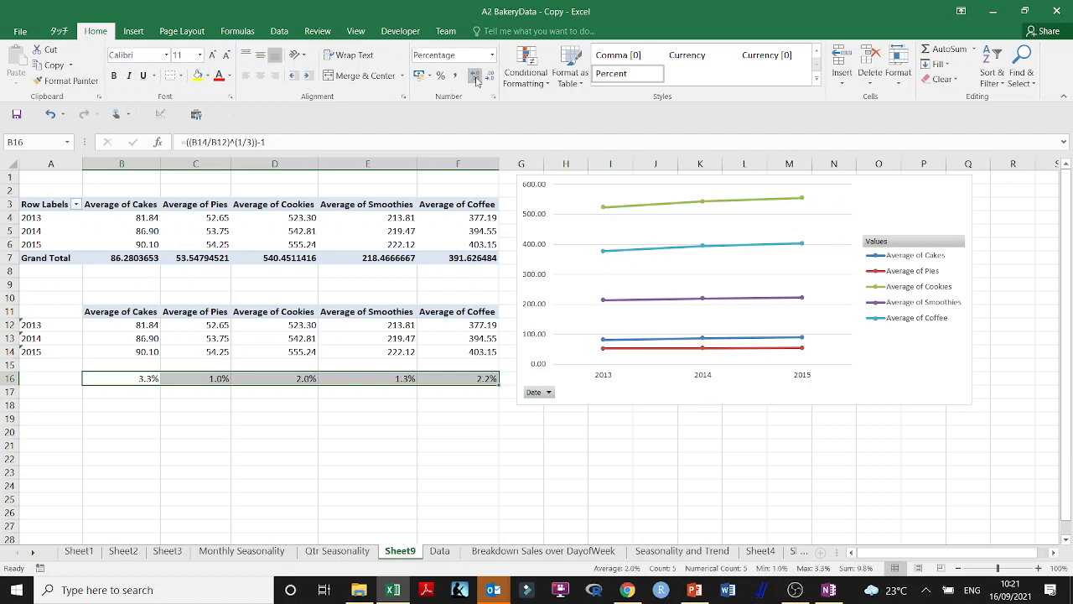
{"action": "left_click", "coordinate": [476, 77]}
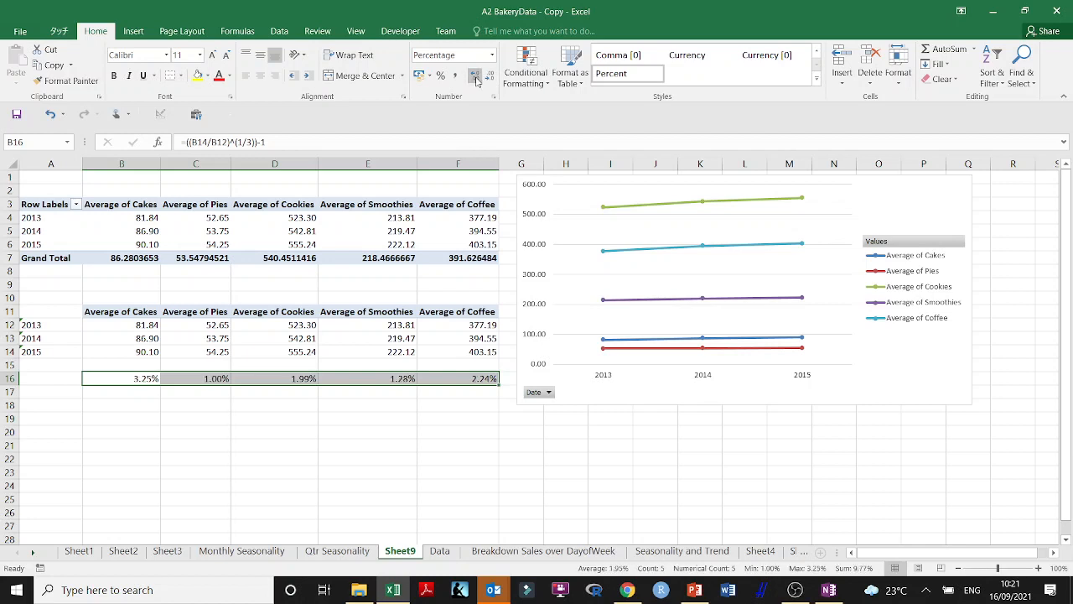
{"action": "left_click", "coordinate": [352, 417]}
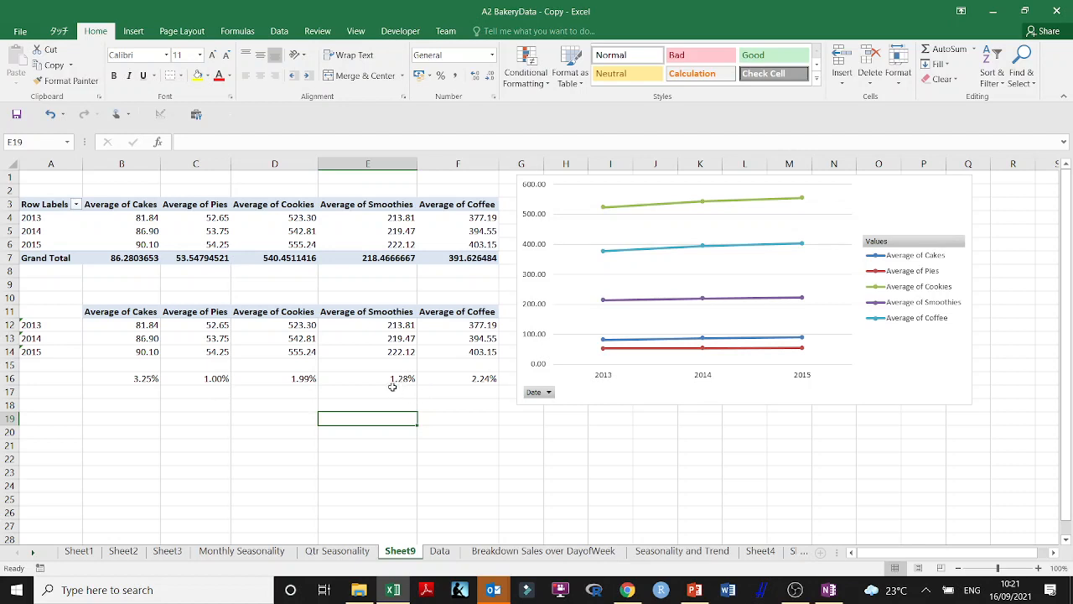
Examine the growth rates in row 16, comparing the pies and cakes columns with the other products
{"action": "left_click", "coordinate": [216, 380]}
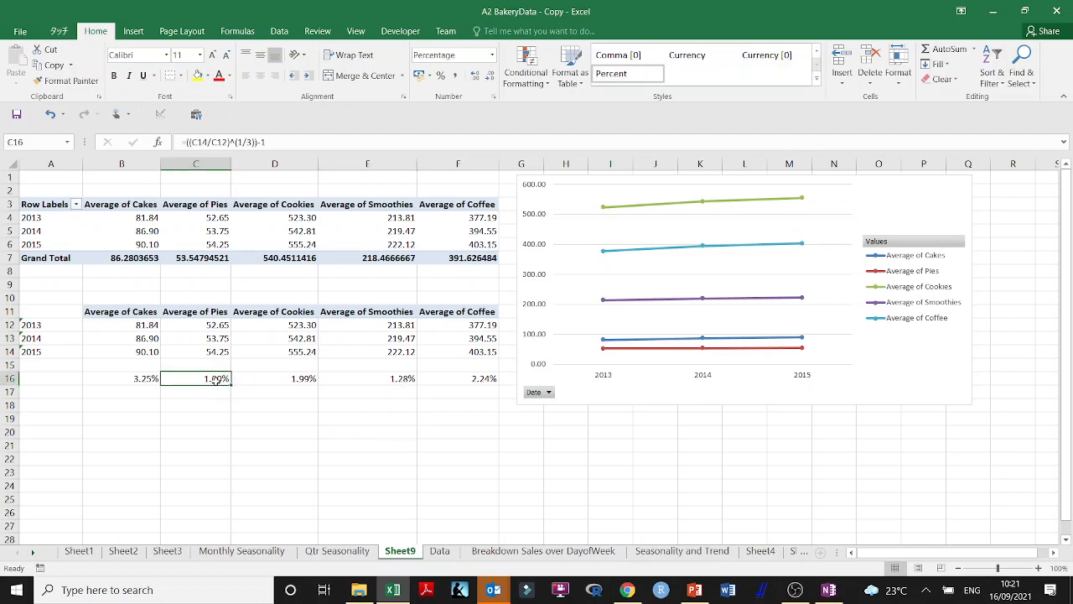
{"action": "left_click", "coordinate": [133, 378]}
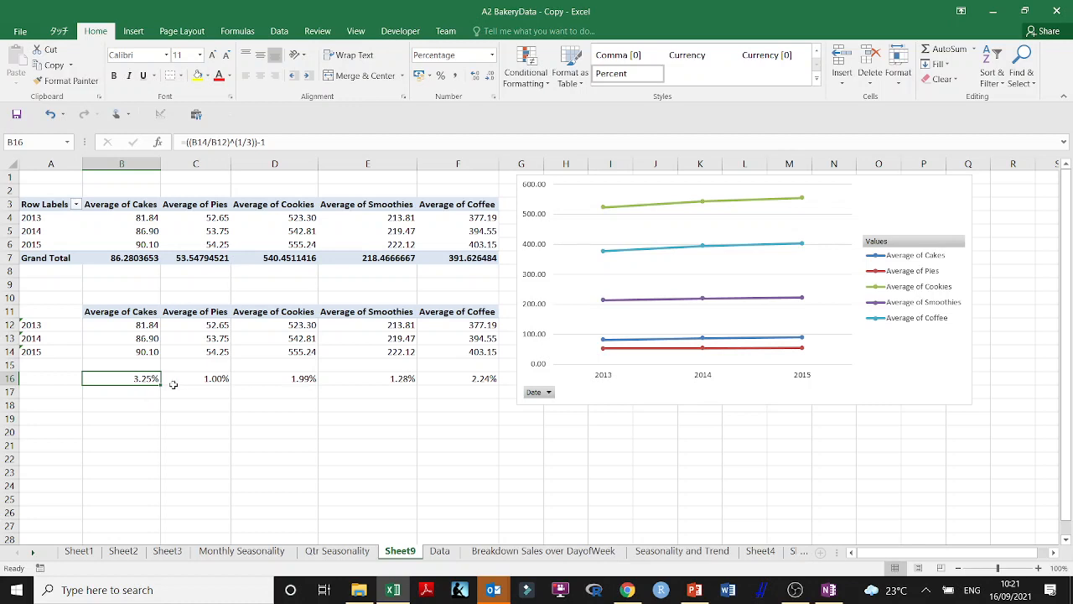
{"action": "left_click_drag", "start_coordinate": [485, 379], "coordinate": [136, 382]}
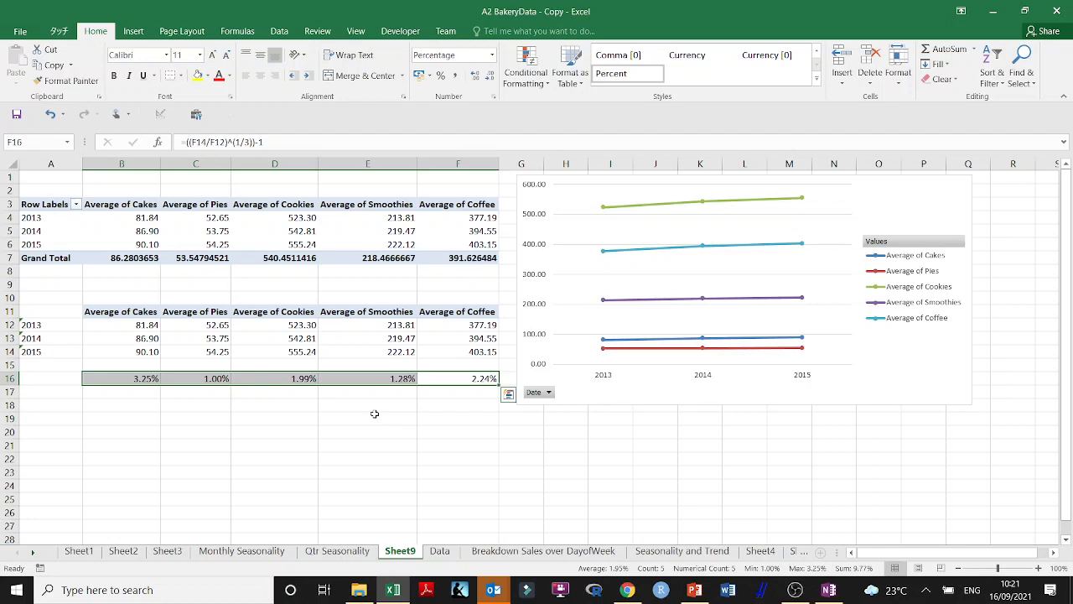
{"action": "left_click", "coordinate": [198, 312]}
{"action": "left_click_drag", "start_coordinate": [198, 313], "coordinate": [191, 381]}
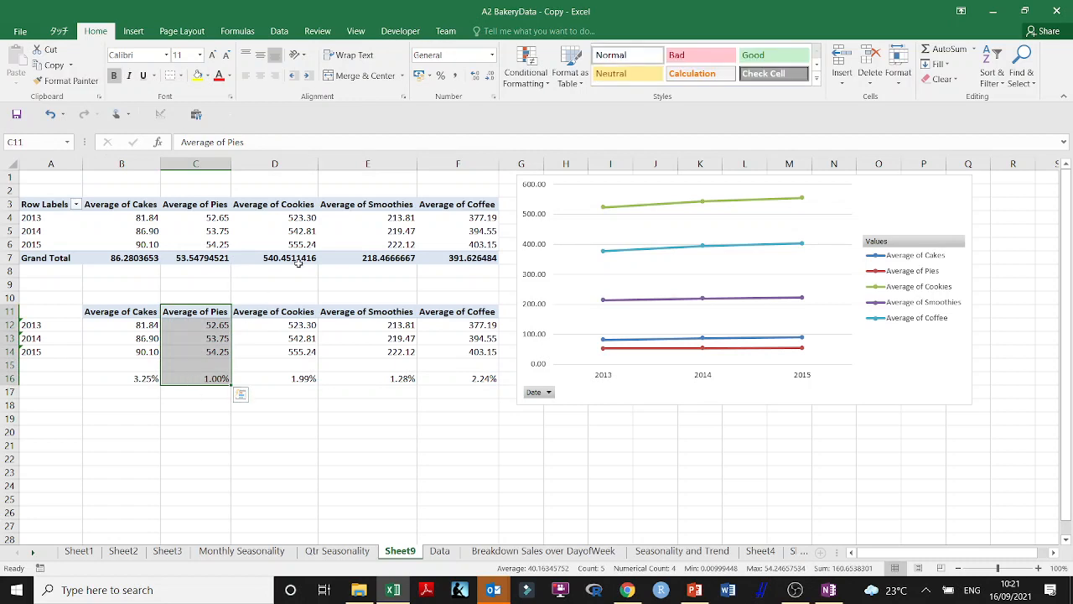
{"action": "left_click_drag", "start_coordinate": [131, 314], "coordinate": [124, 378]}
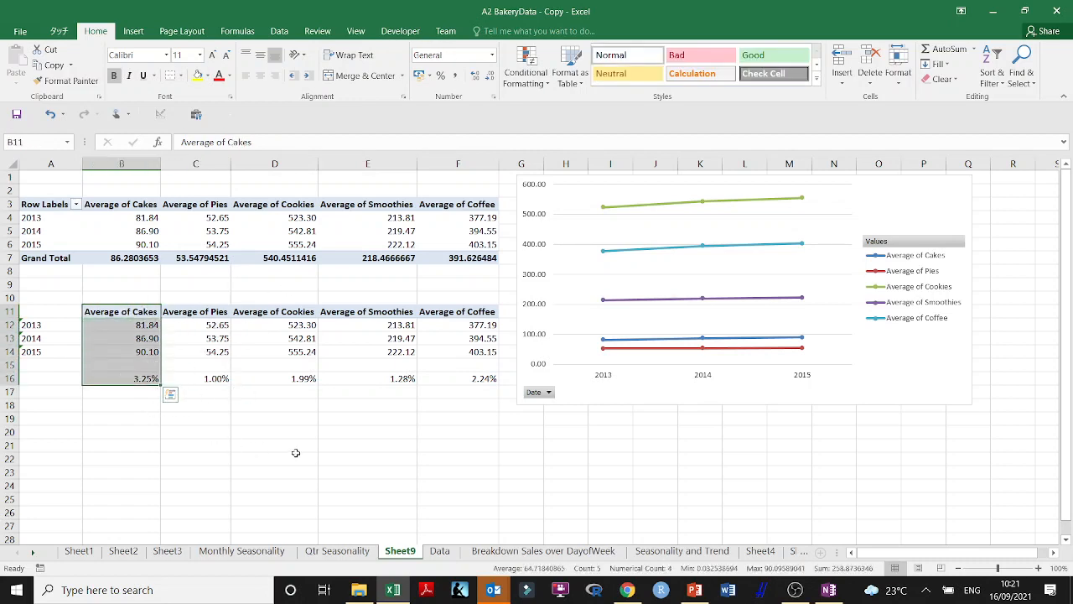
{"action": "left_click", "coordinate": [224, 430]}
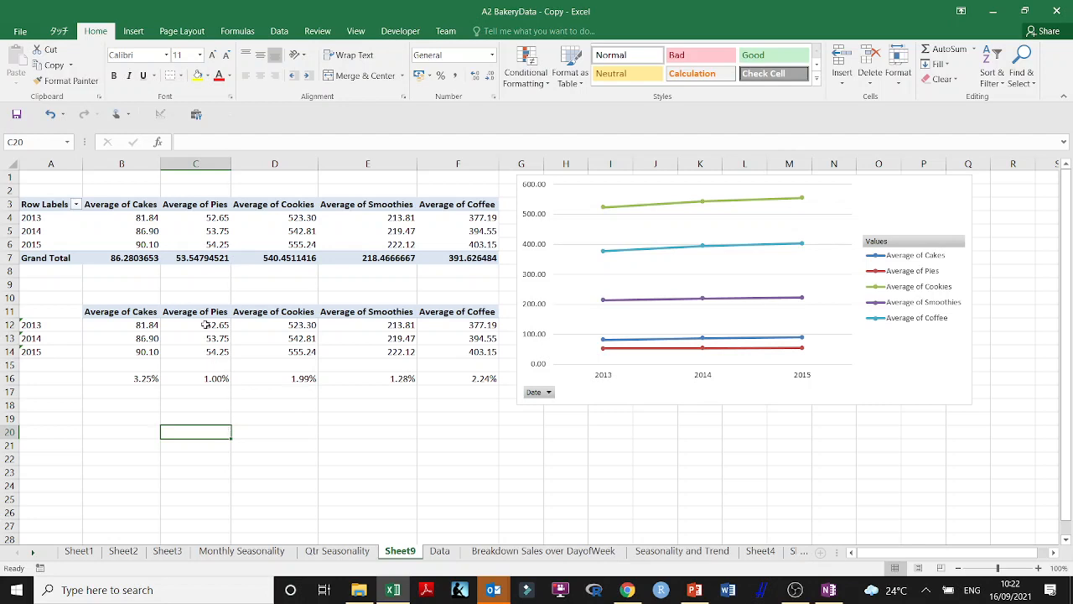
Compare the pies figures in C11:C16 with the pies line in the PivotChart, and examine the cookies line
{"action": "left_click_drag", "start_coordinate": [203, 311], "coordinate": [198, 387]}
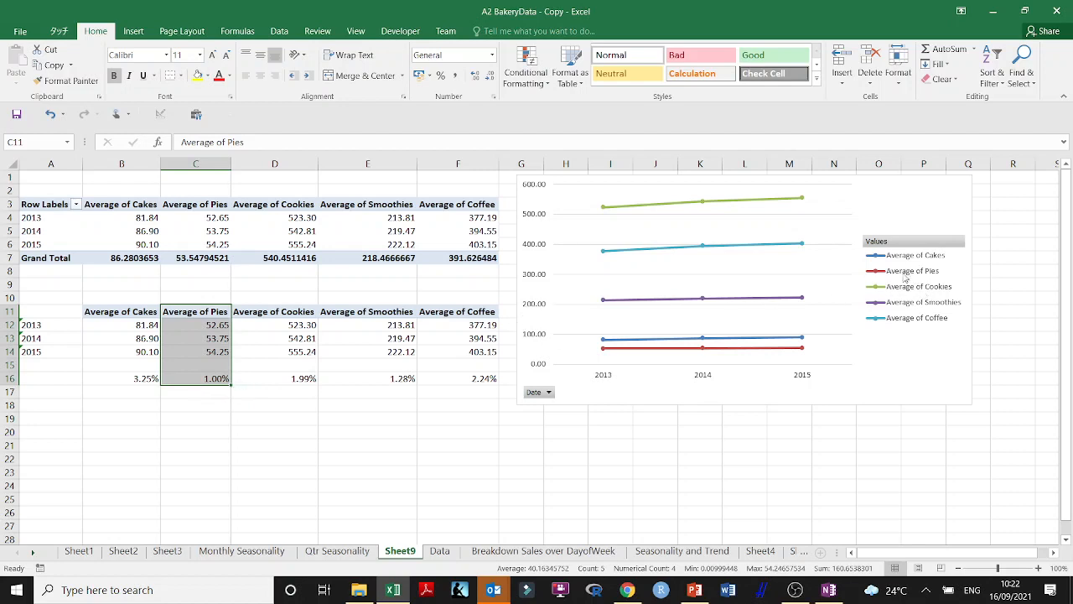
{"action": "left_click", "coordinate": [781, 352]}
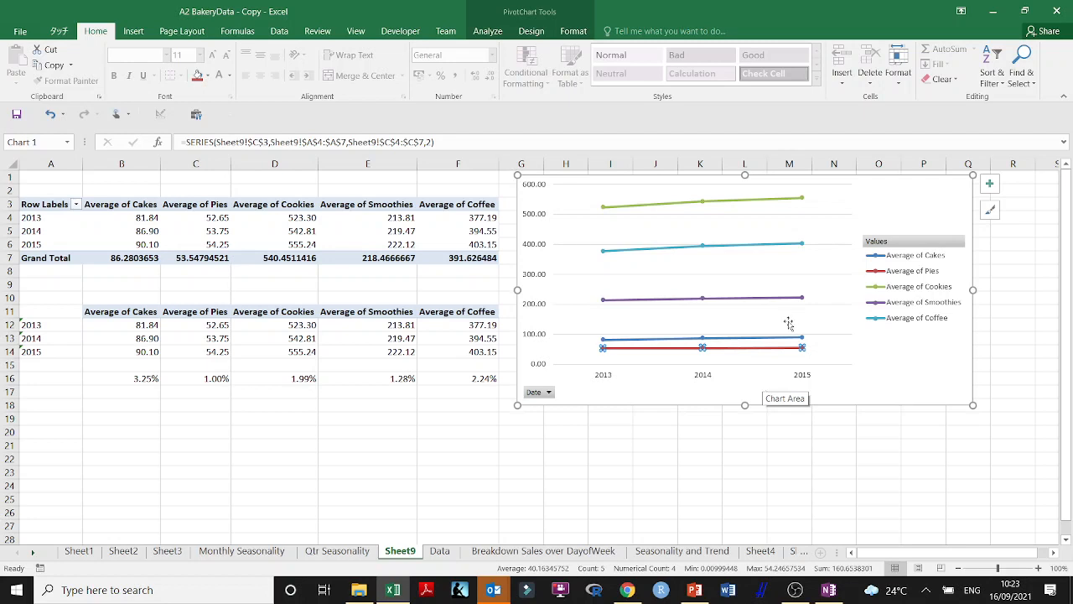
{"action": "left_click", "coordinate": [694, 204]}
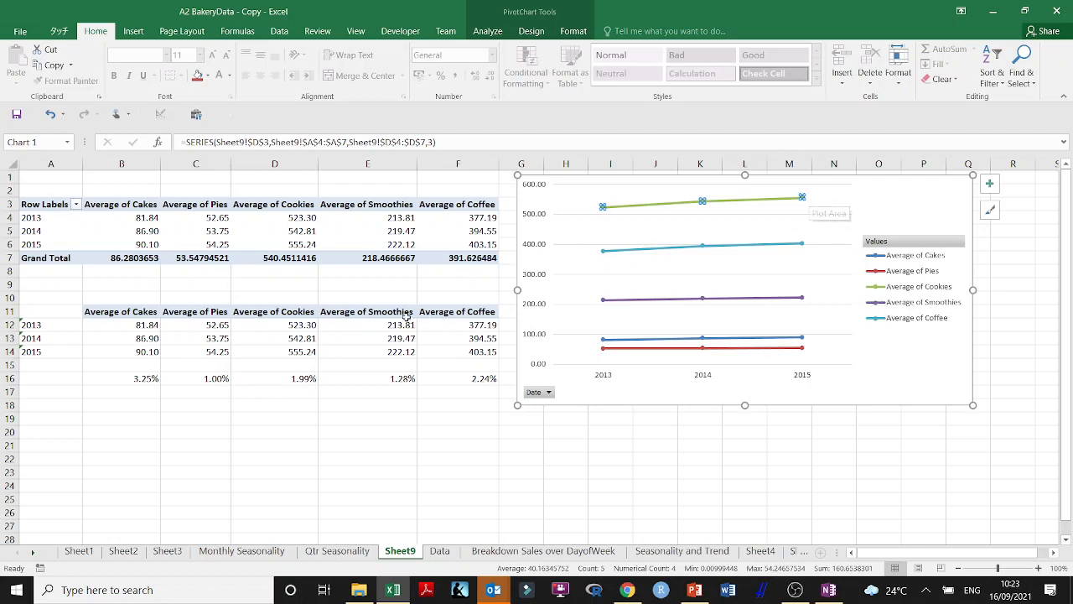
Compare the cookies and cakes growth rates in D16 and B16, and examine the cakes line in the PivotChart
{"action": "left_click", "coordinate": [300, 378]}
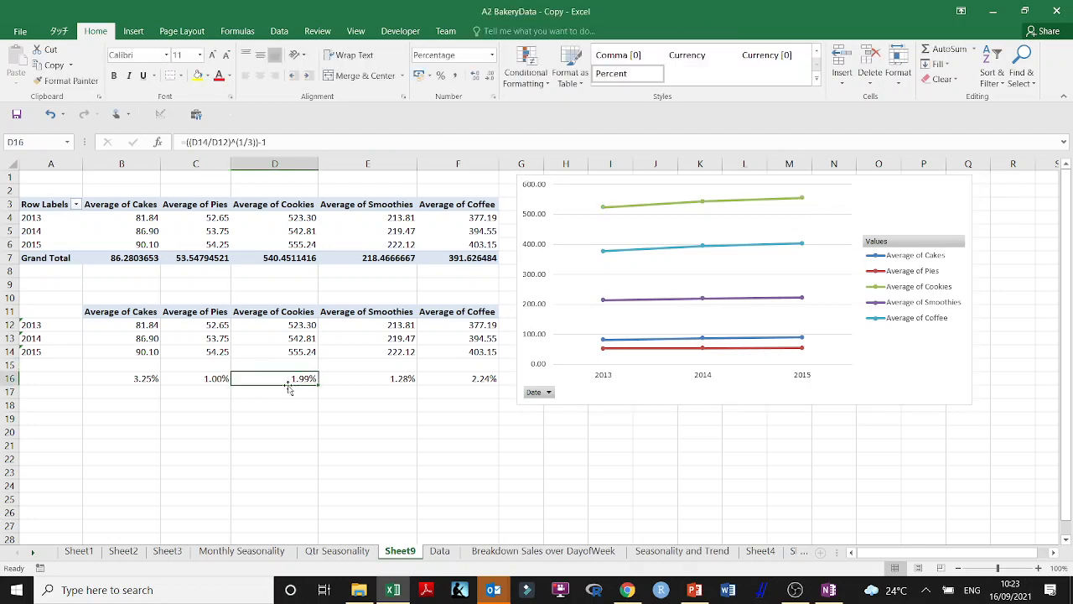
{"action": "left_click", "coordinate": [143, 382]}
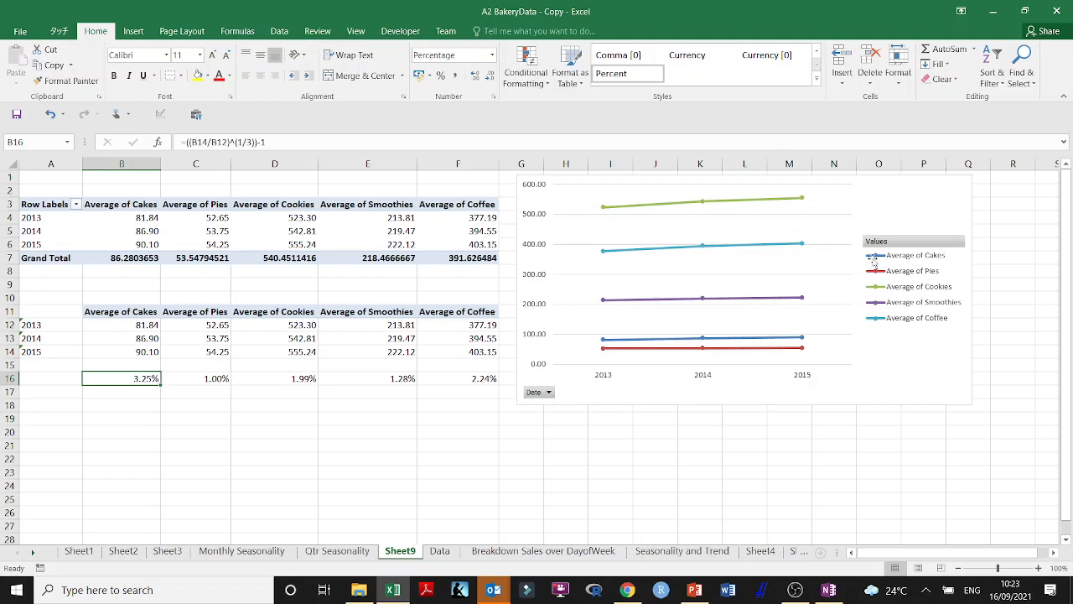
{"action": "left_click", "coordinate": [791, 339]}
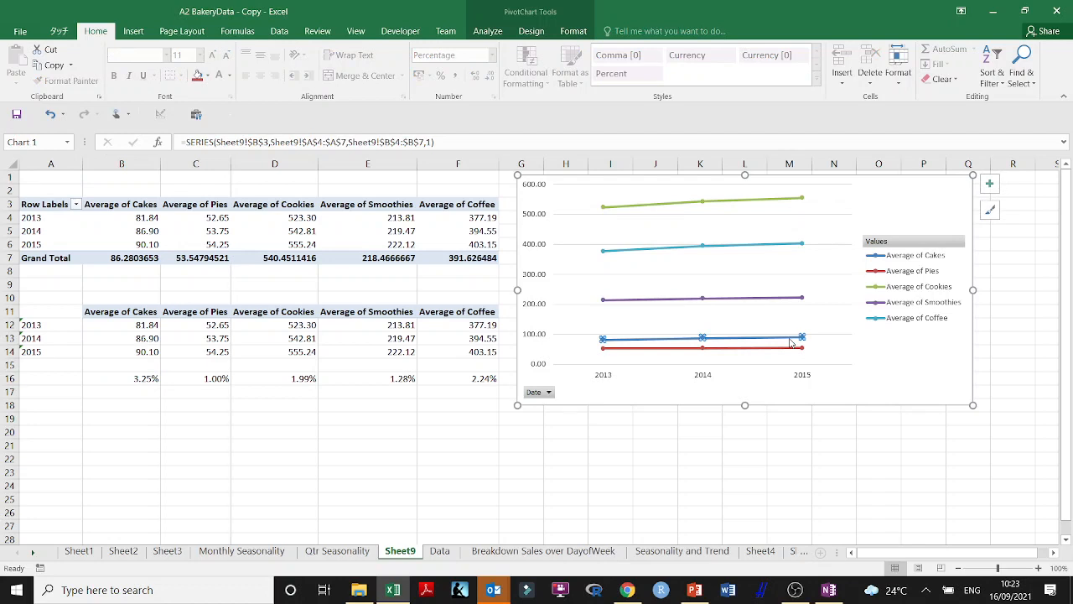
Compare the coffee and cookies trend lines in the PivotChart, and snooze the meeting reminder
{"action": "left_click", "coordinate": [757, 249]}
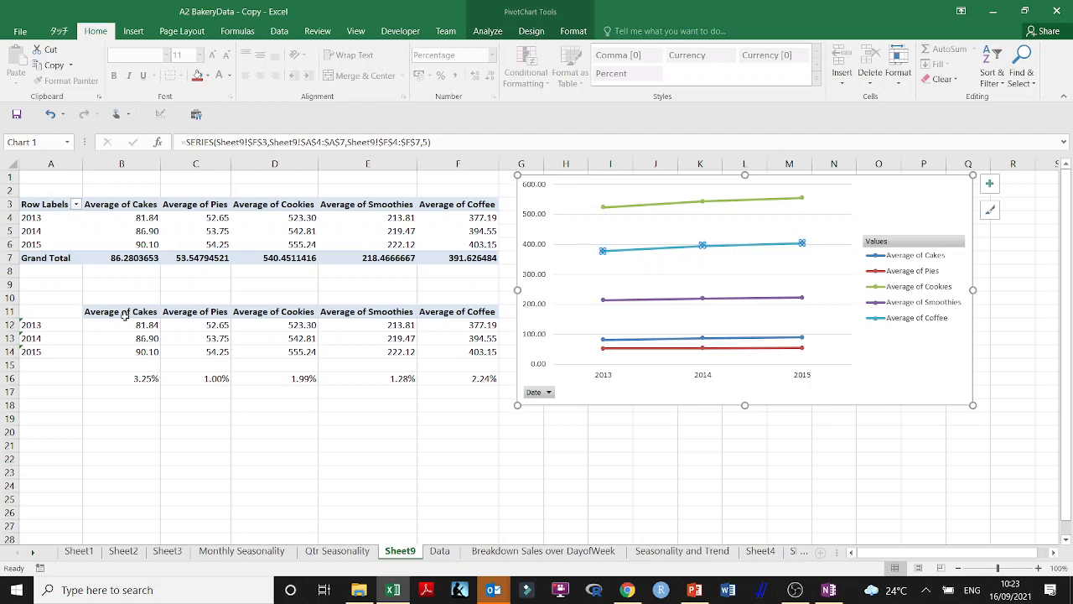
{"action": "left_click", "coordinate": [774, 202]}
{"action": "left_click", "coordinate": [769, 248]}
{"action": "left_click", "coordinate": [770, 200]}
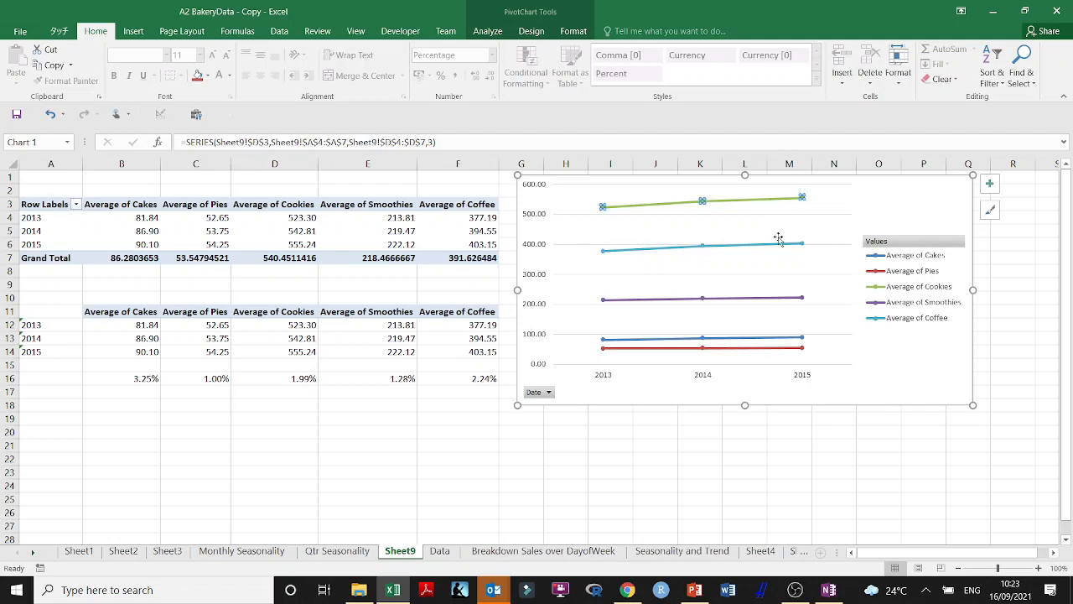
{"action": "left_click", "coordinate": [774, 248]}
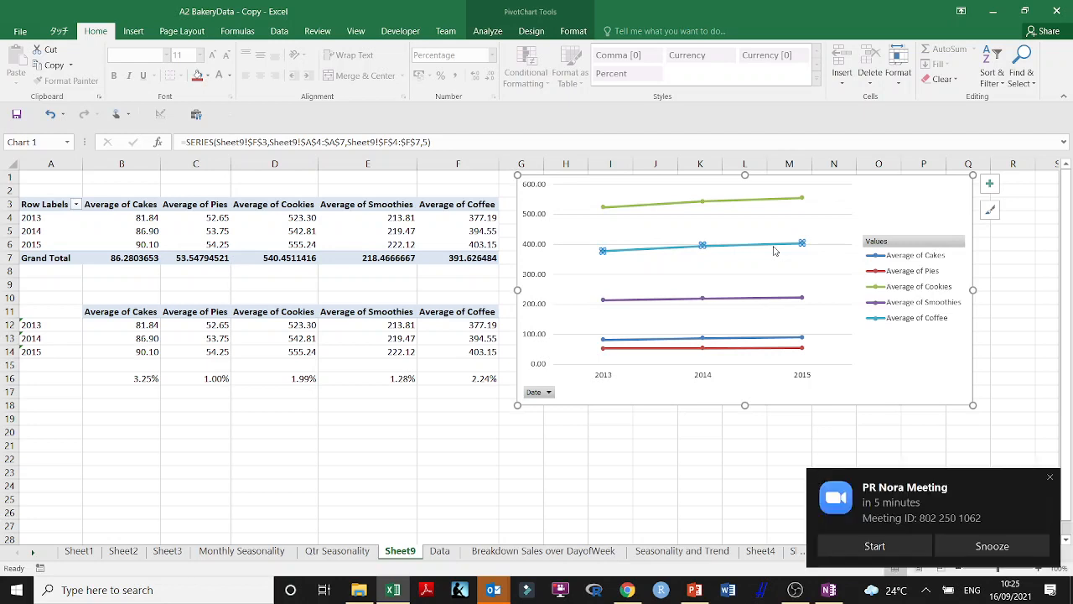
{"action": "left_click", "coordinate": [990, 551]}
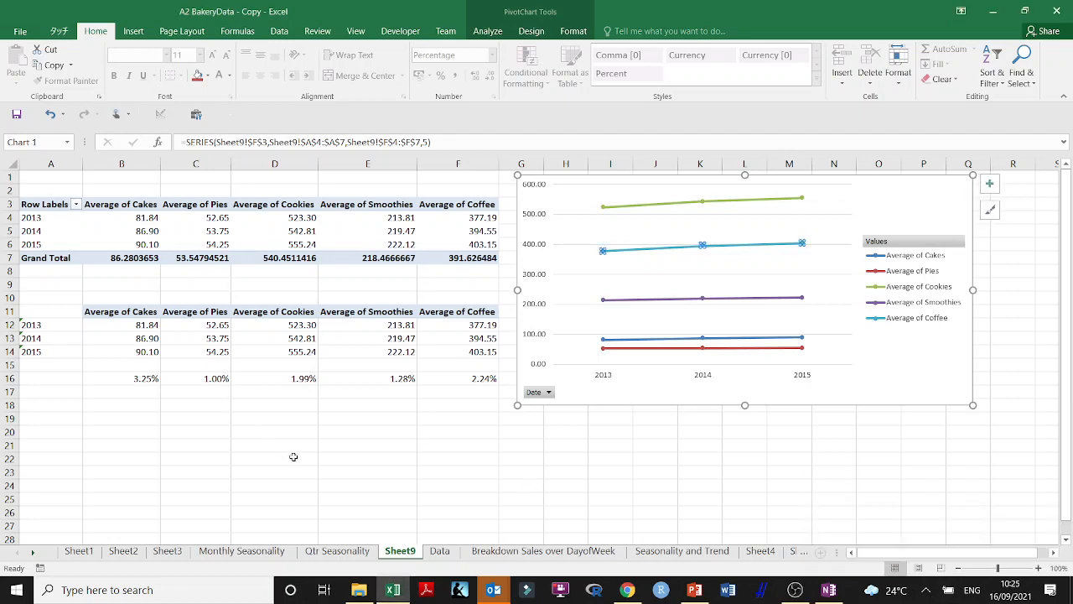
Check the Monthly Seasonality and Qtr Seasonality sheets, and rename Sheet9 as Sales Trend
{"action": "left_click", "coordinate": [242, 551]}
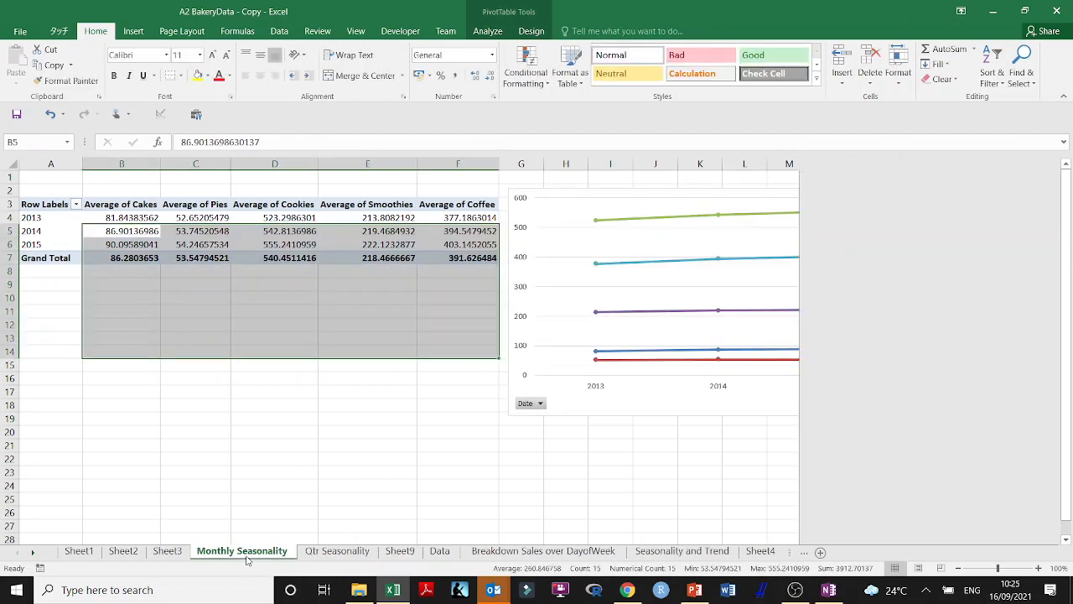
{"action": "left_click", "coordinate": [337, 551]}
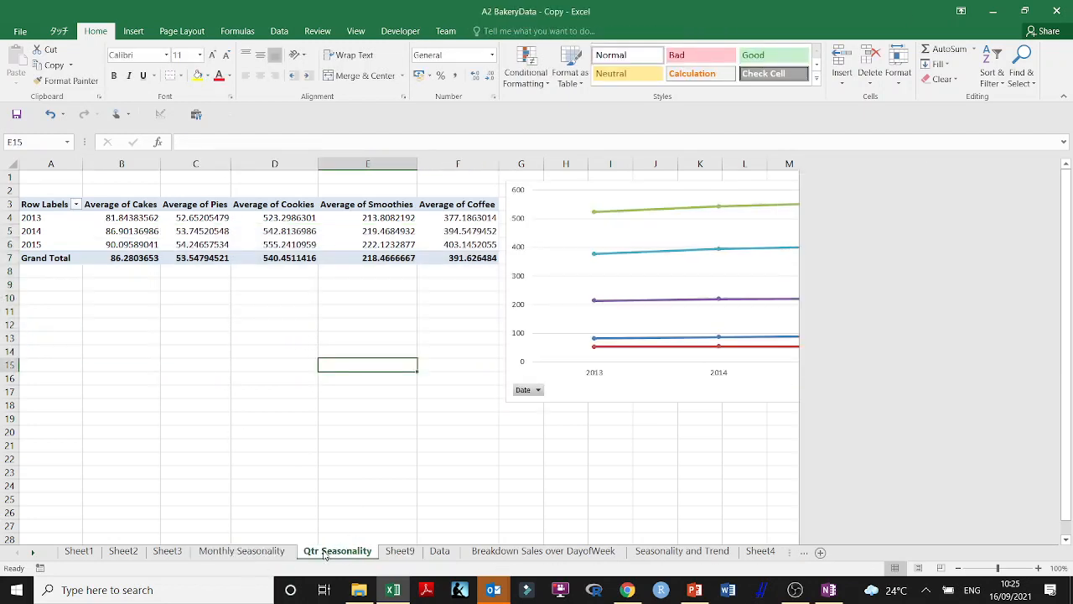
{"action": "left_click", "coordinate": [400, 551]}
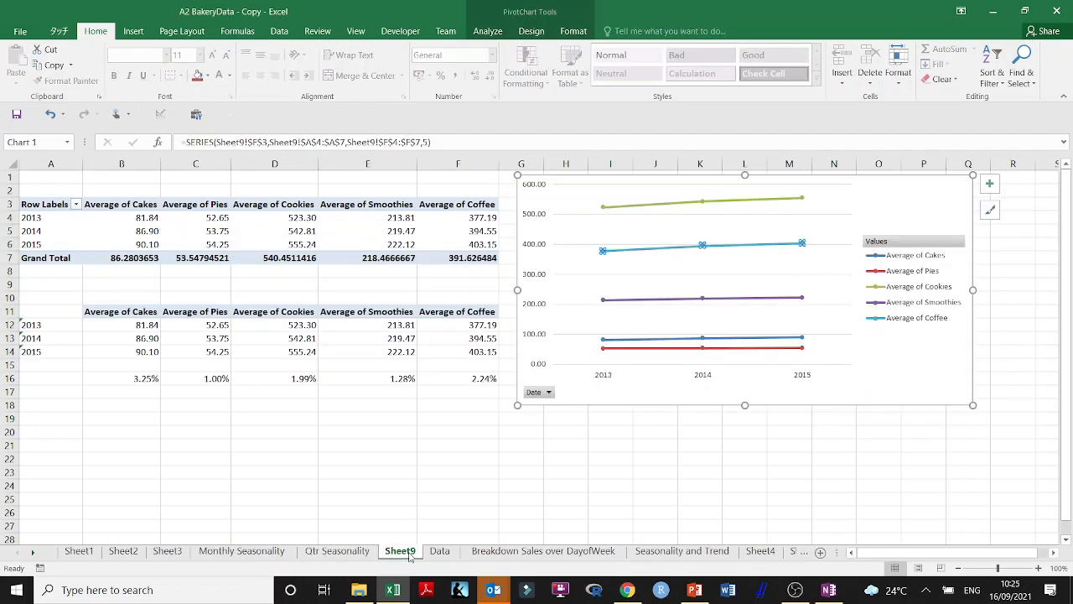
{"action": "double_click", "coordinate": [407, 554]}
{"action": "type", "text": "Sales Trend"}
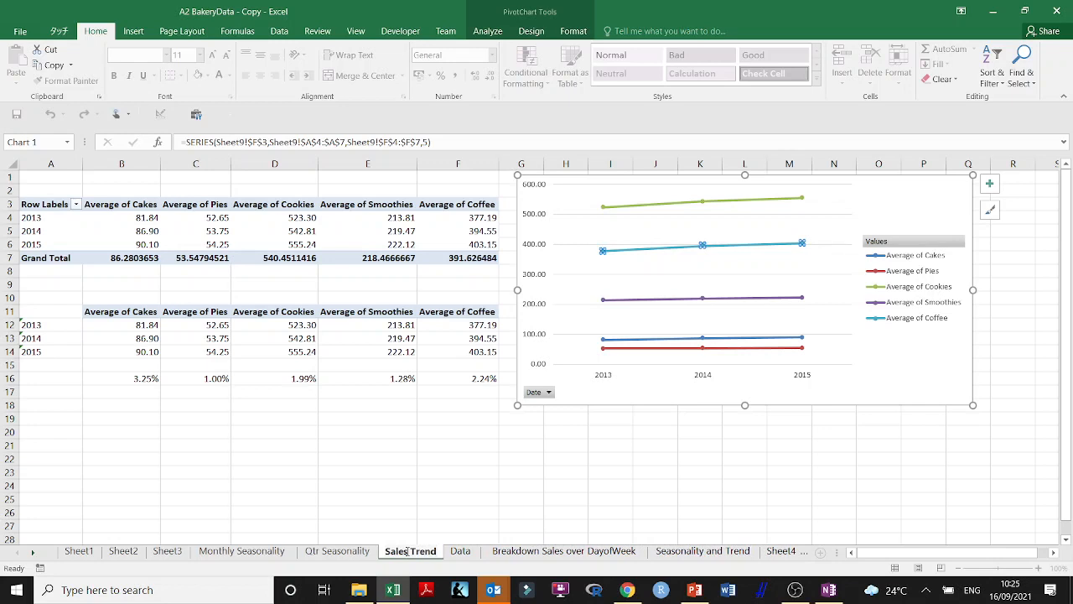
{"action": "left_click", "coordinate": [380, 461]}
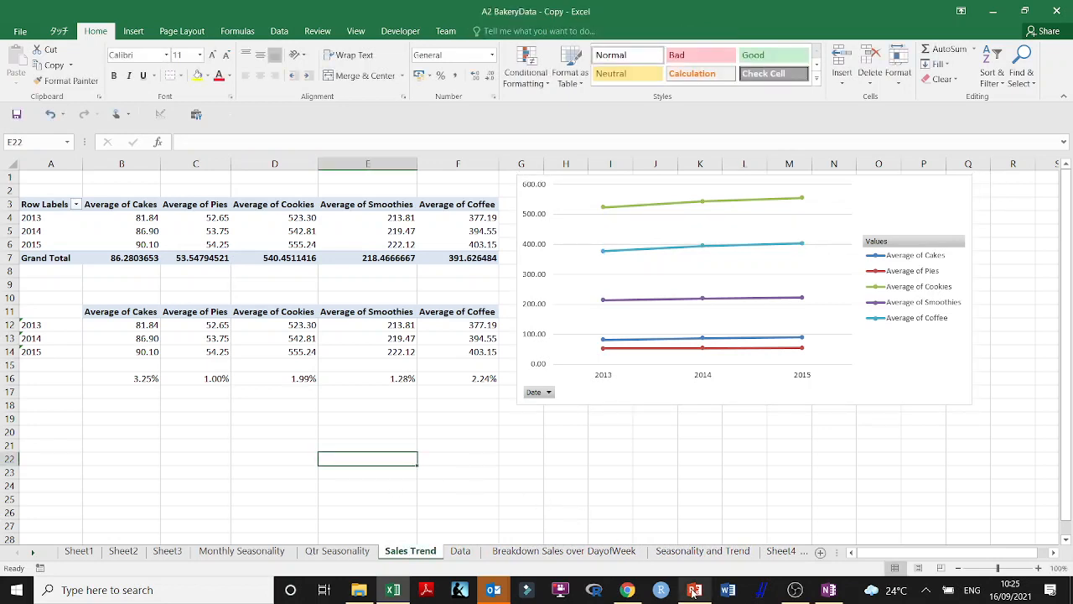
{"action": "mouse_move", "coordinate": [693, 591]}
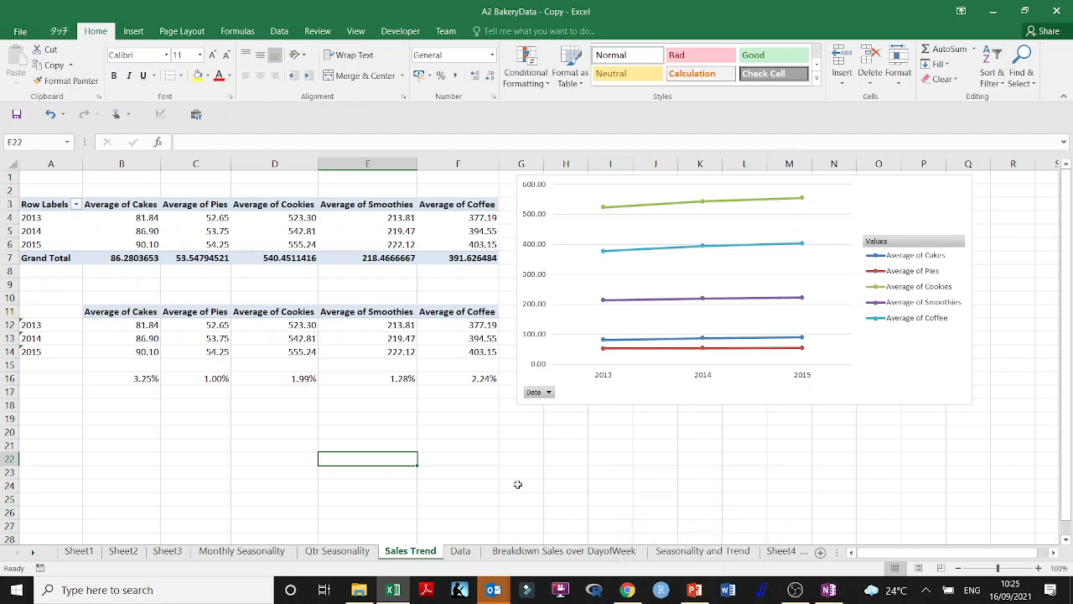